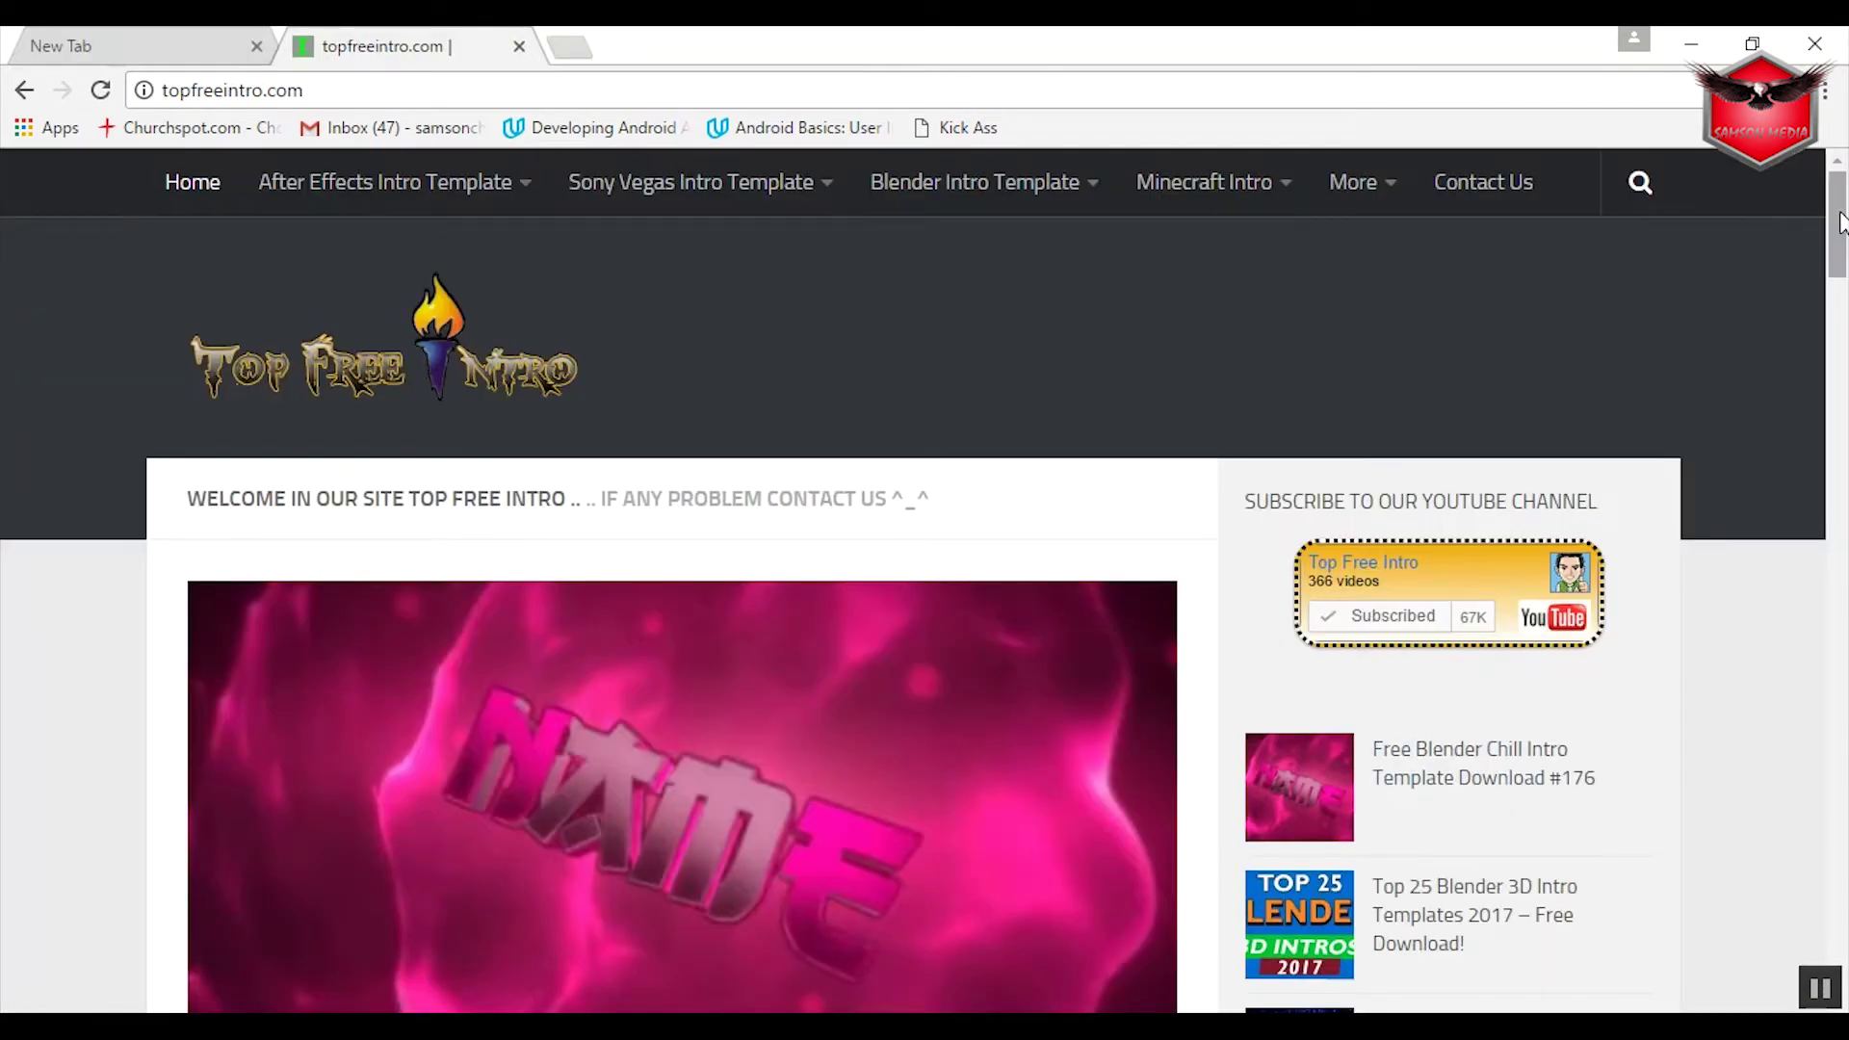
Expand the After Effects Intro Template menu to Indirect Download and Top 10 After Effects Intro Templates.
mouse_move(1837, 226)
left_mouse_down()
mouse_move(1844, 332)
mouse_move(1844, 217)
left_mouse_up()
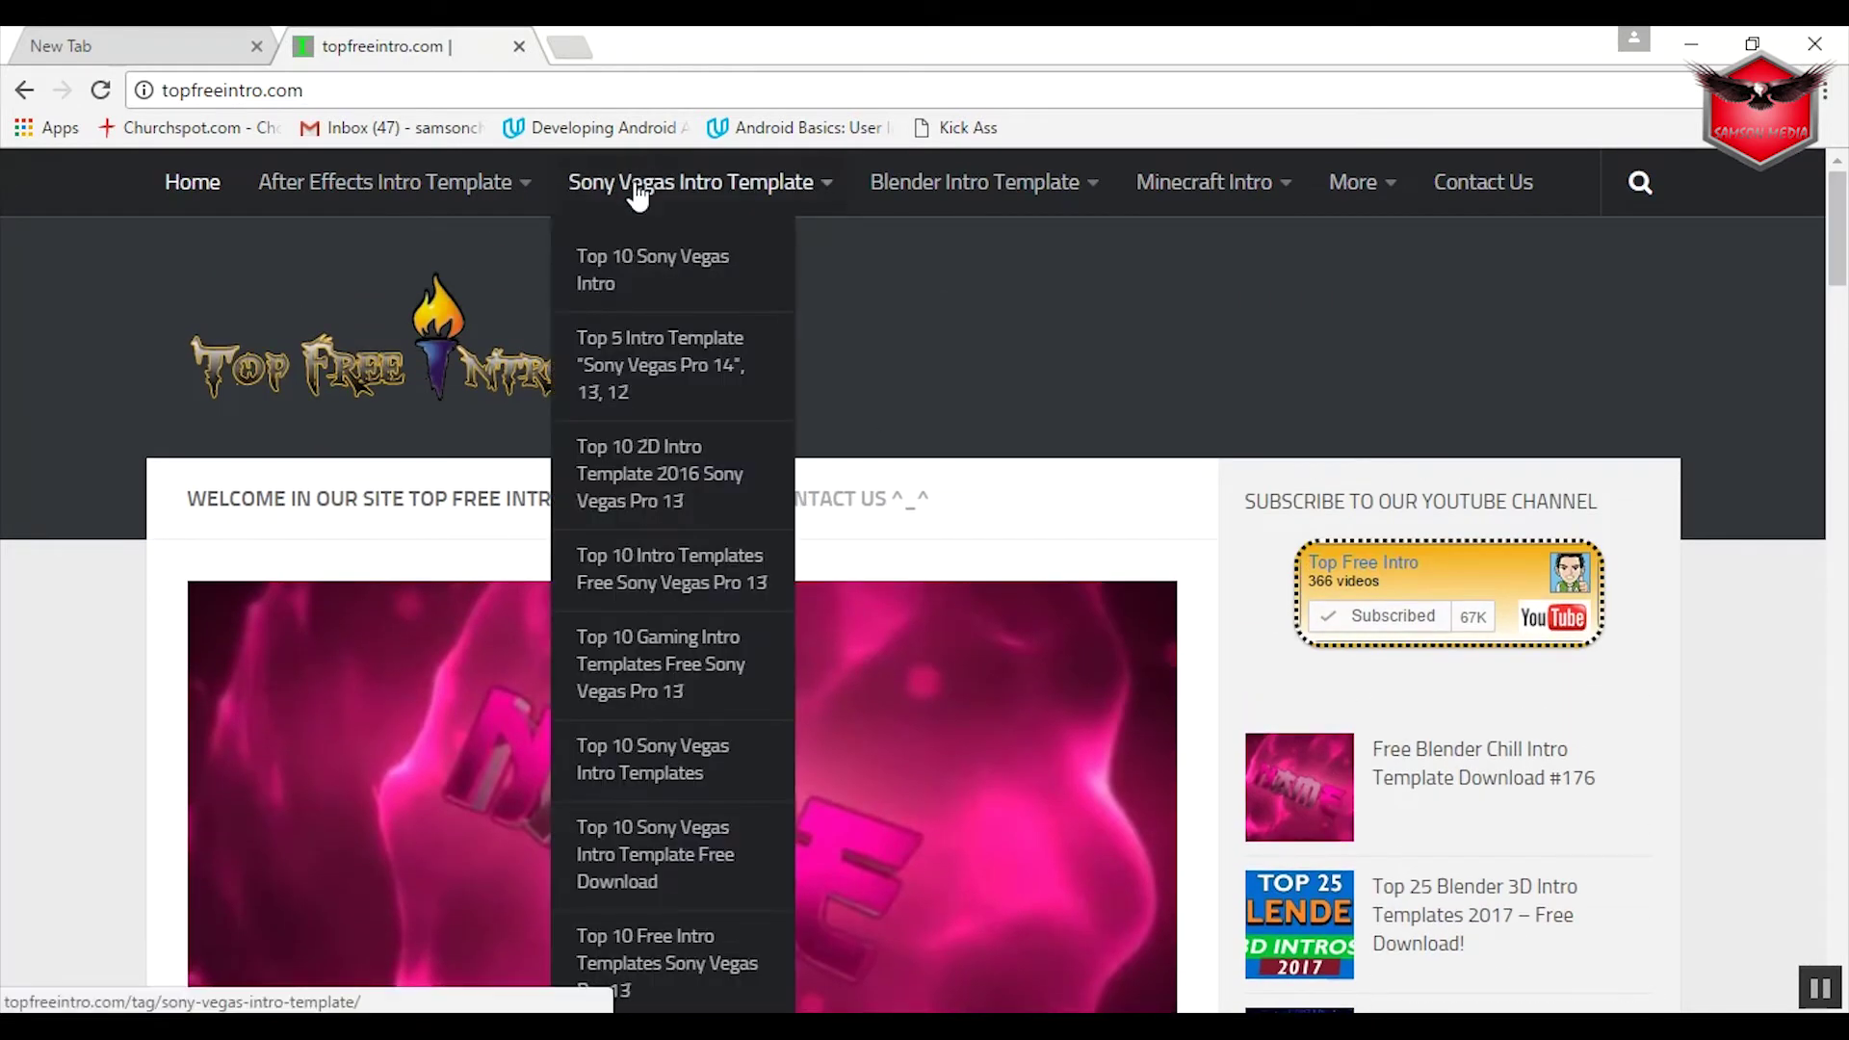
mouse_move(414, 202)
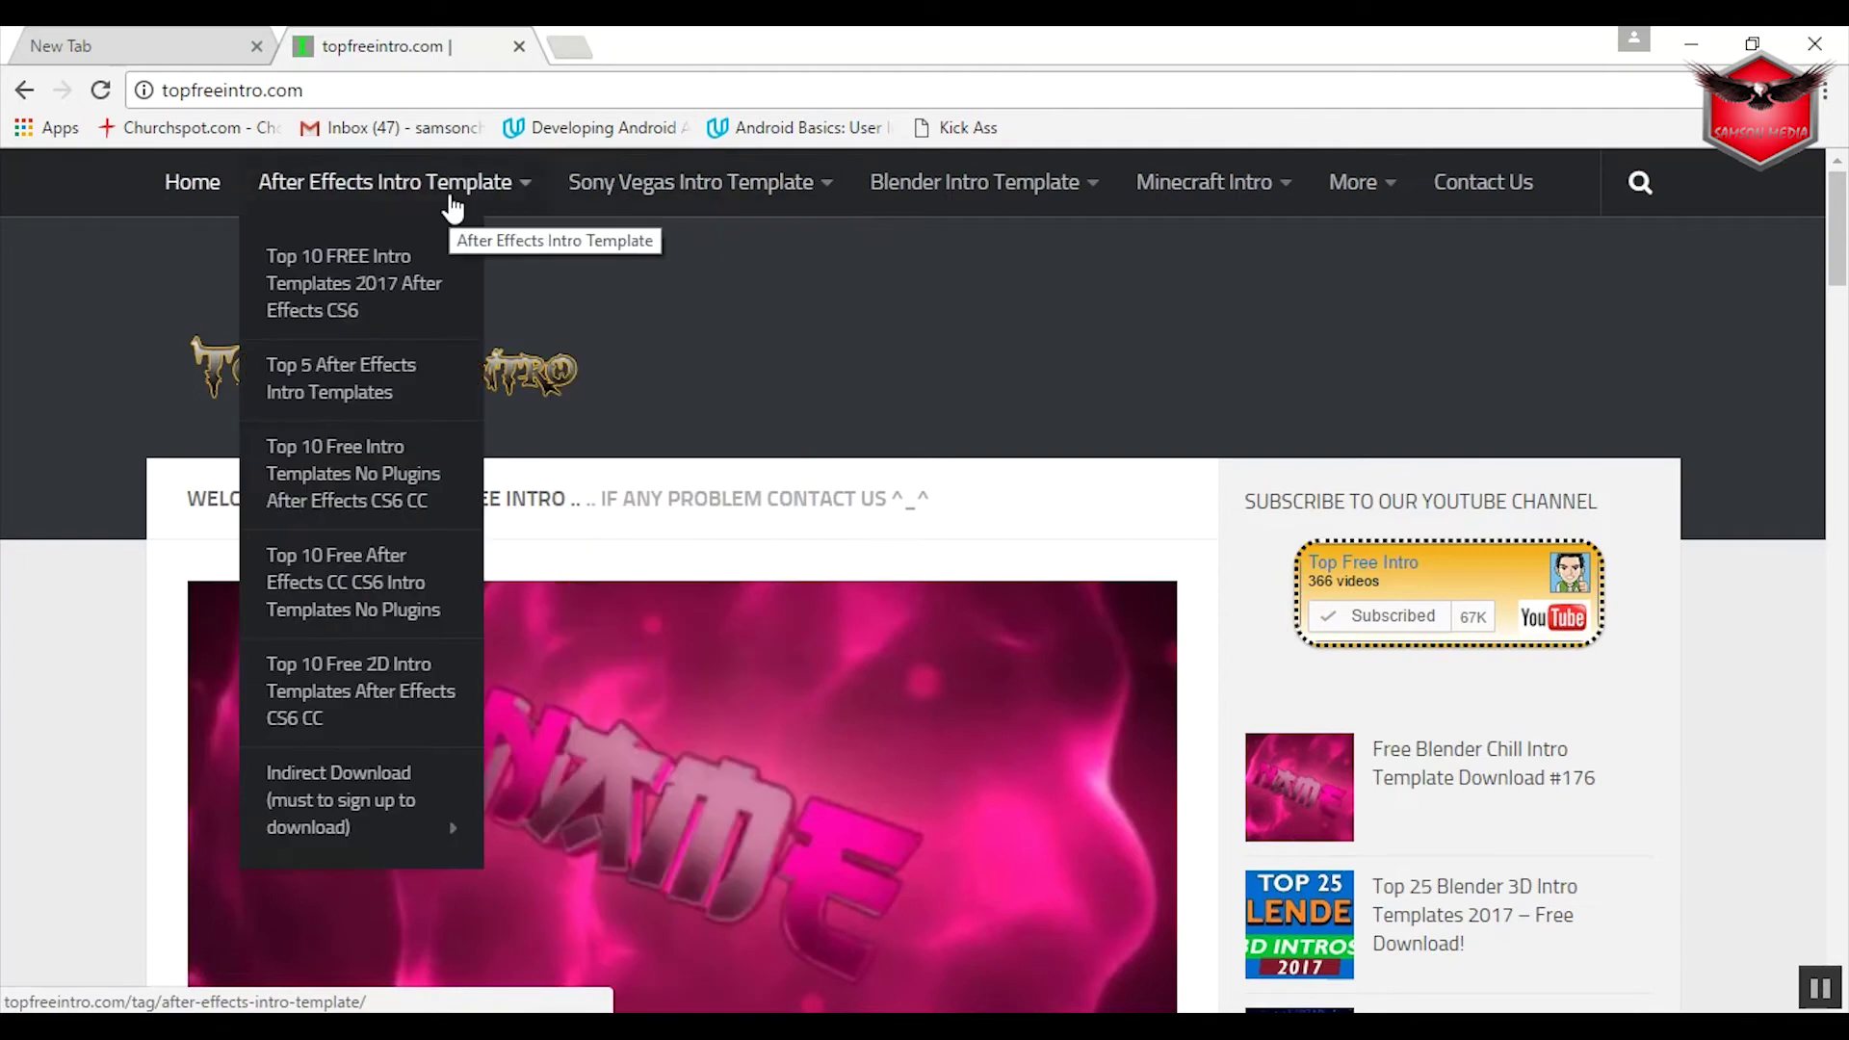
mouse_move(568, 252)
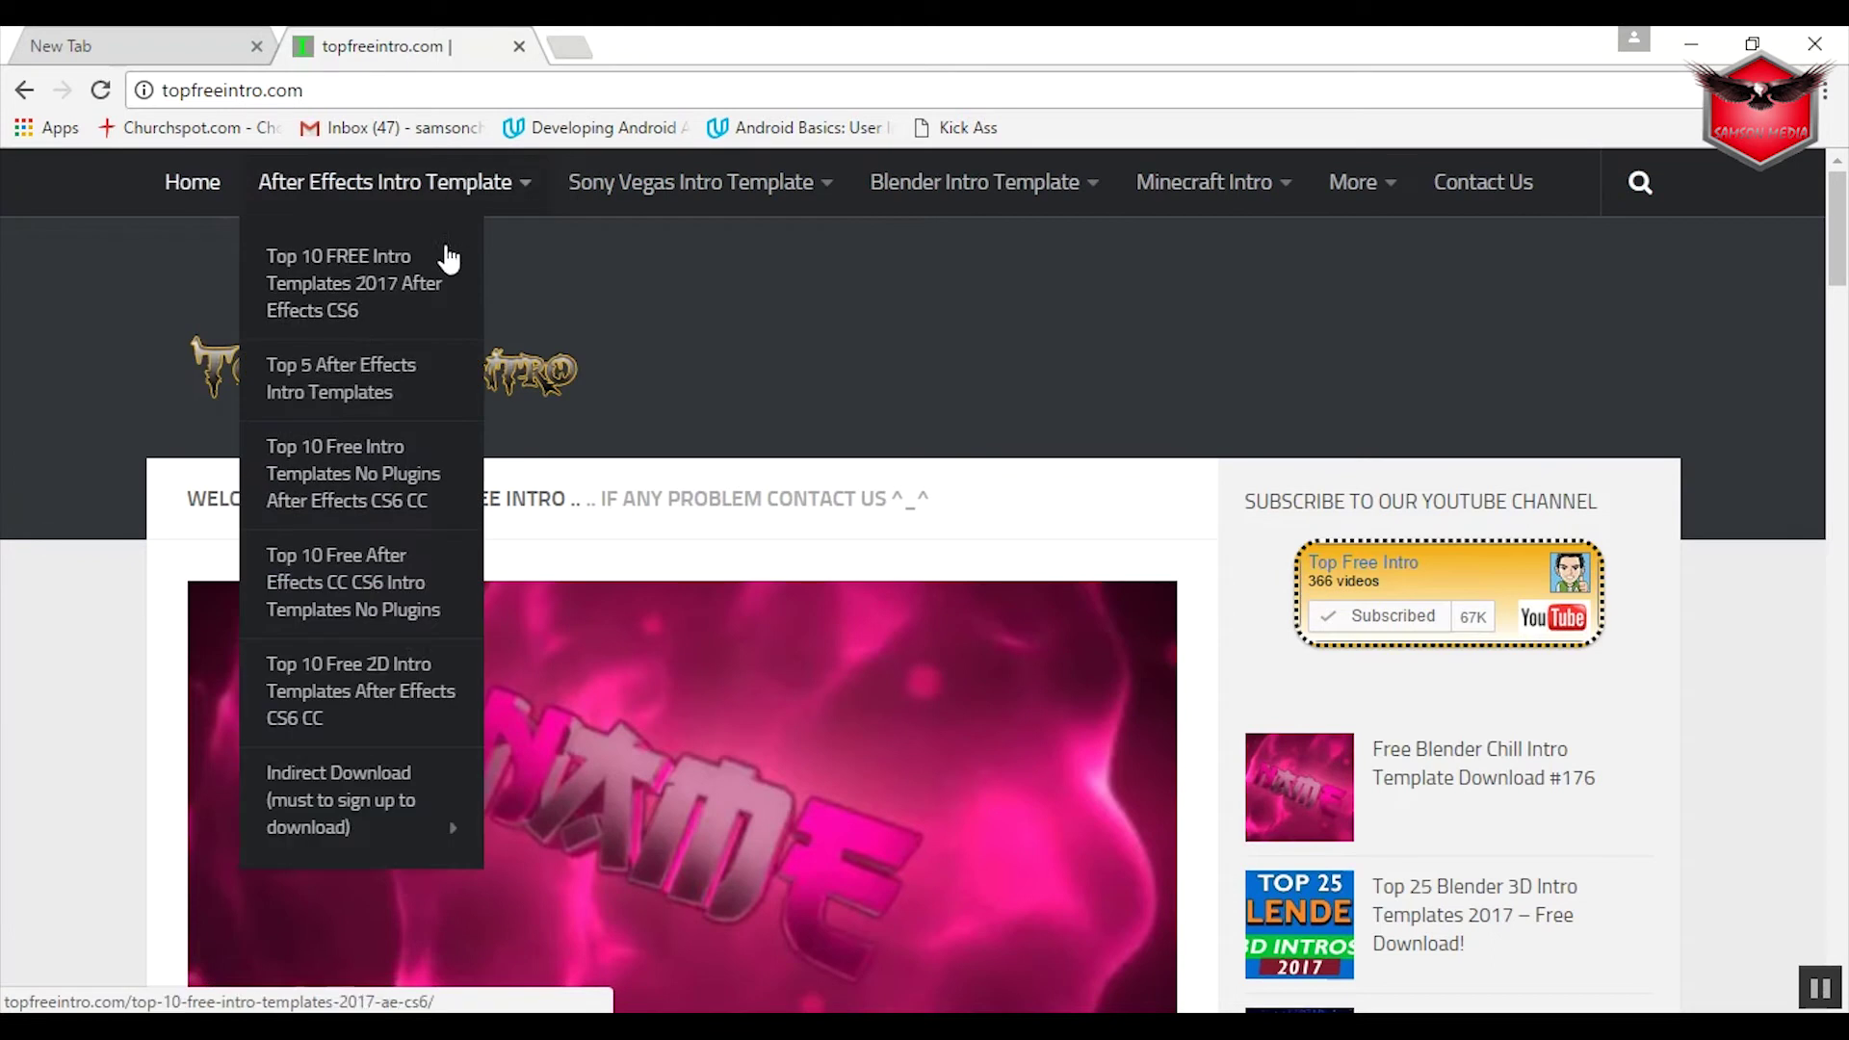
mouse_move(409, 807)
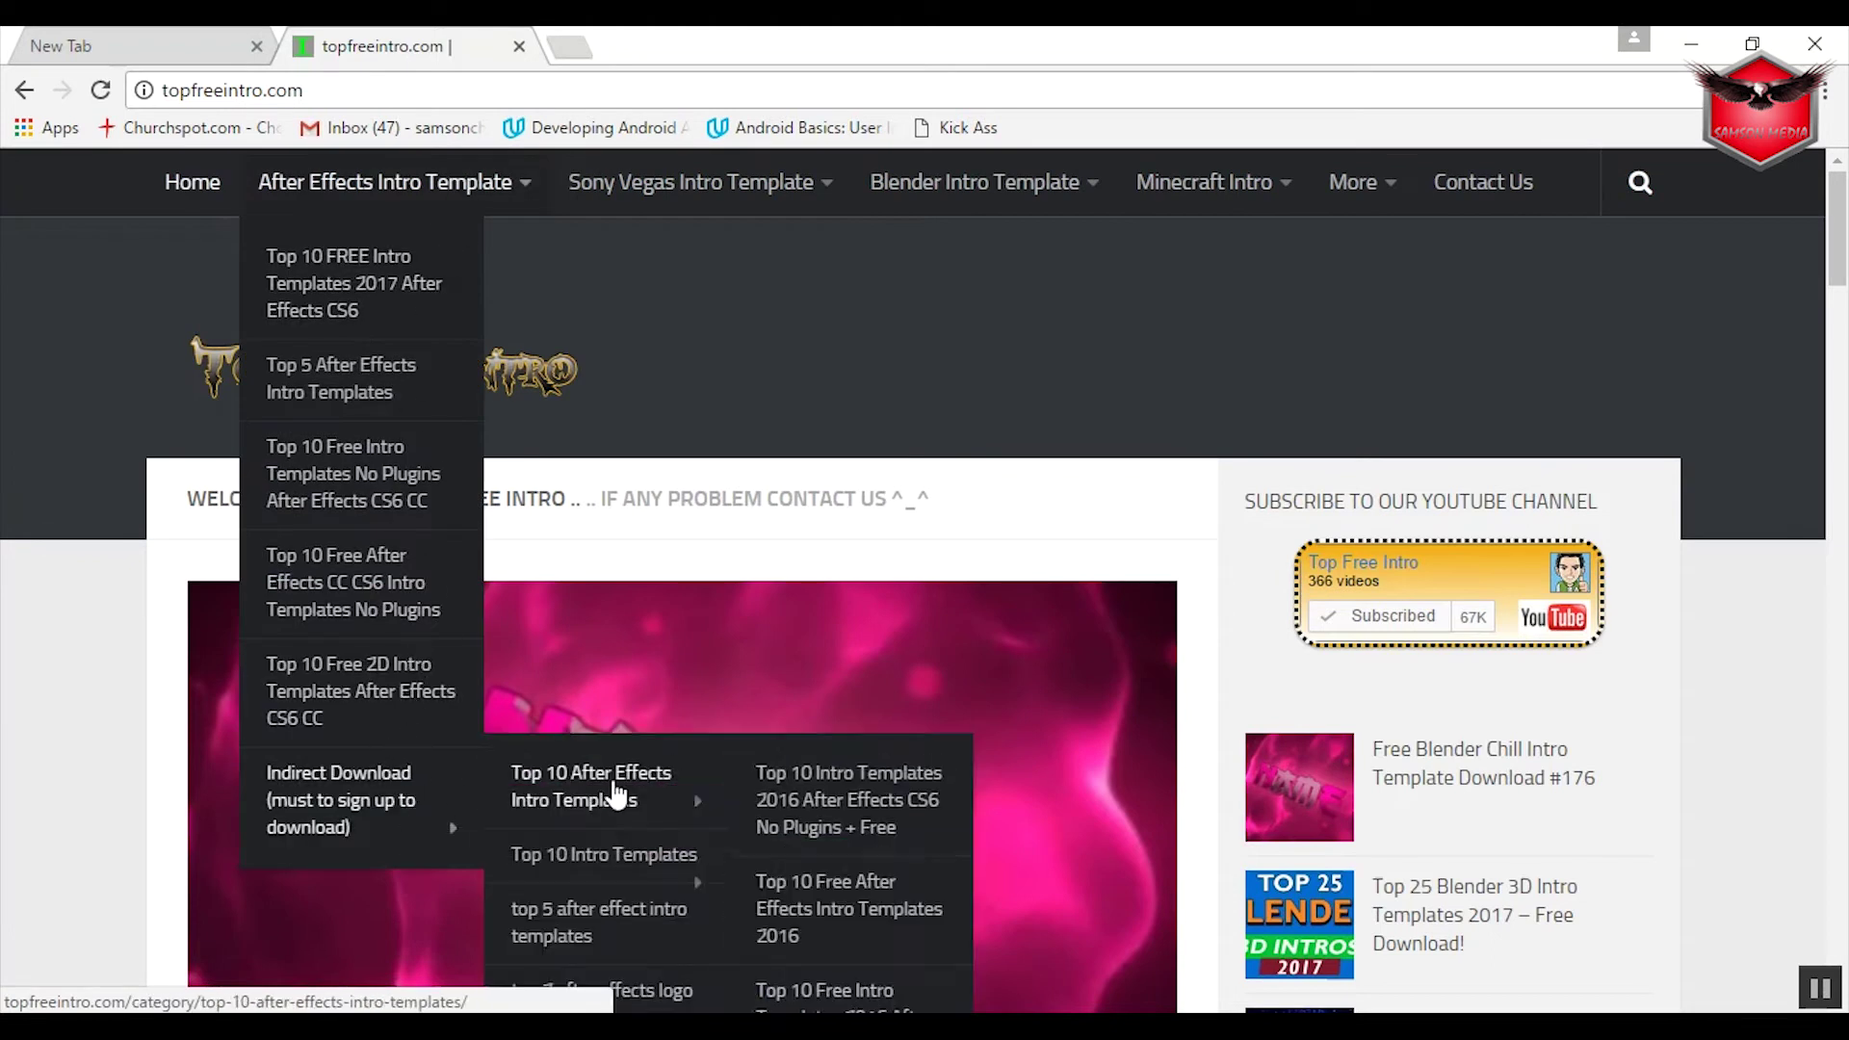
mouse_move(662, 884)
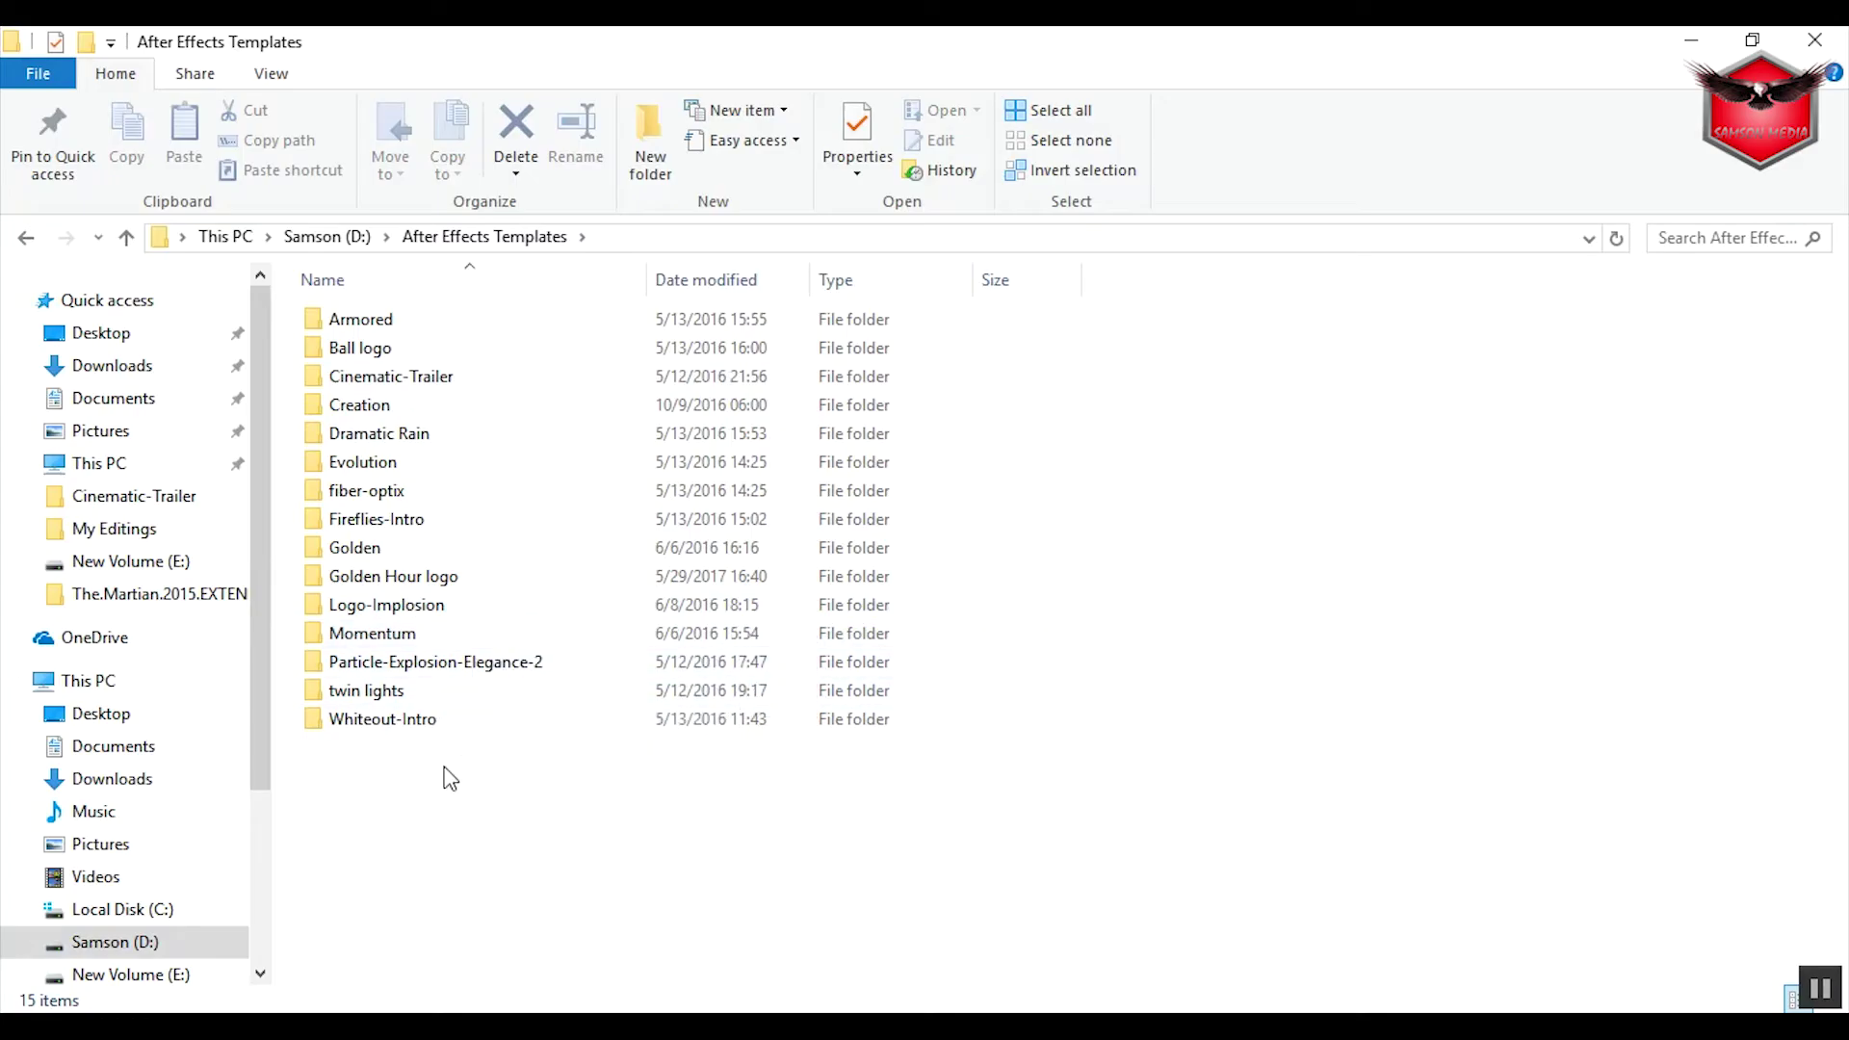
Open the After Effects Templates folder on the D: drive, listing its 15 template folders.
double_click(520, 376)
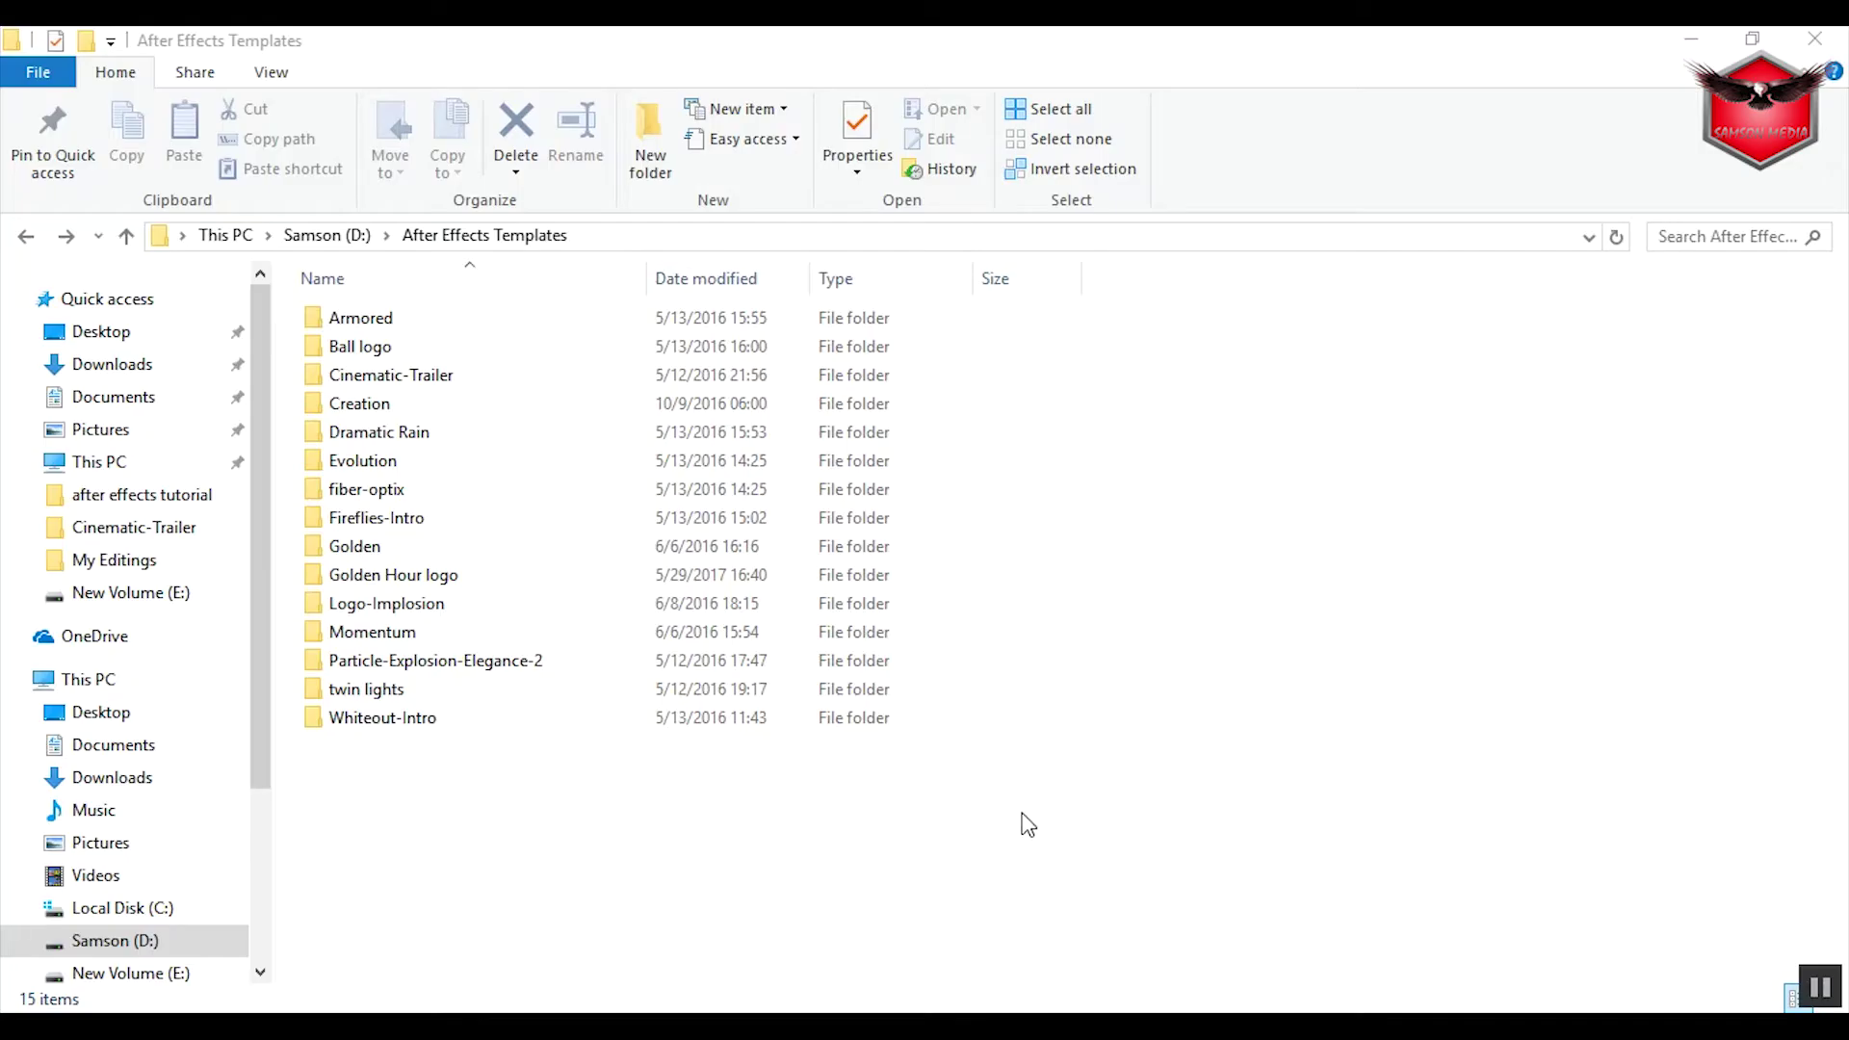
Browse the Cinematic-Trailer template folders, including the music folder, and open cinematic trailer.aep.
double_click(501, 380)
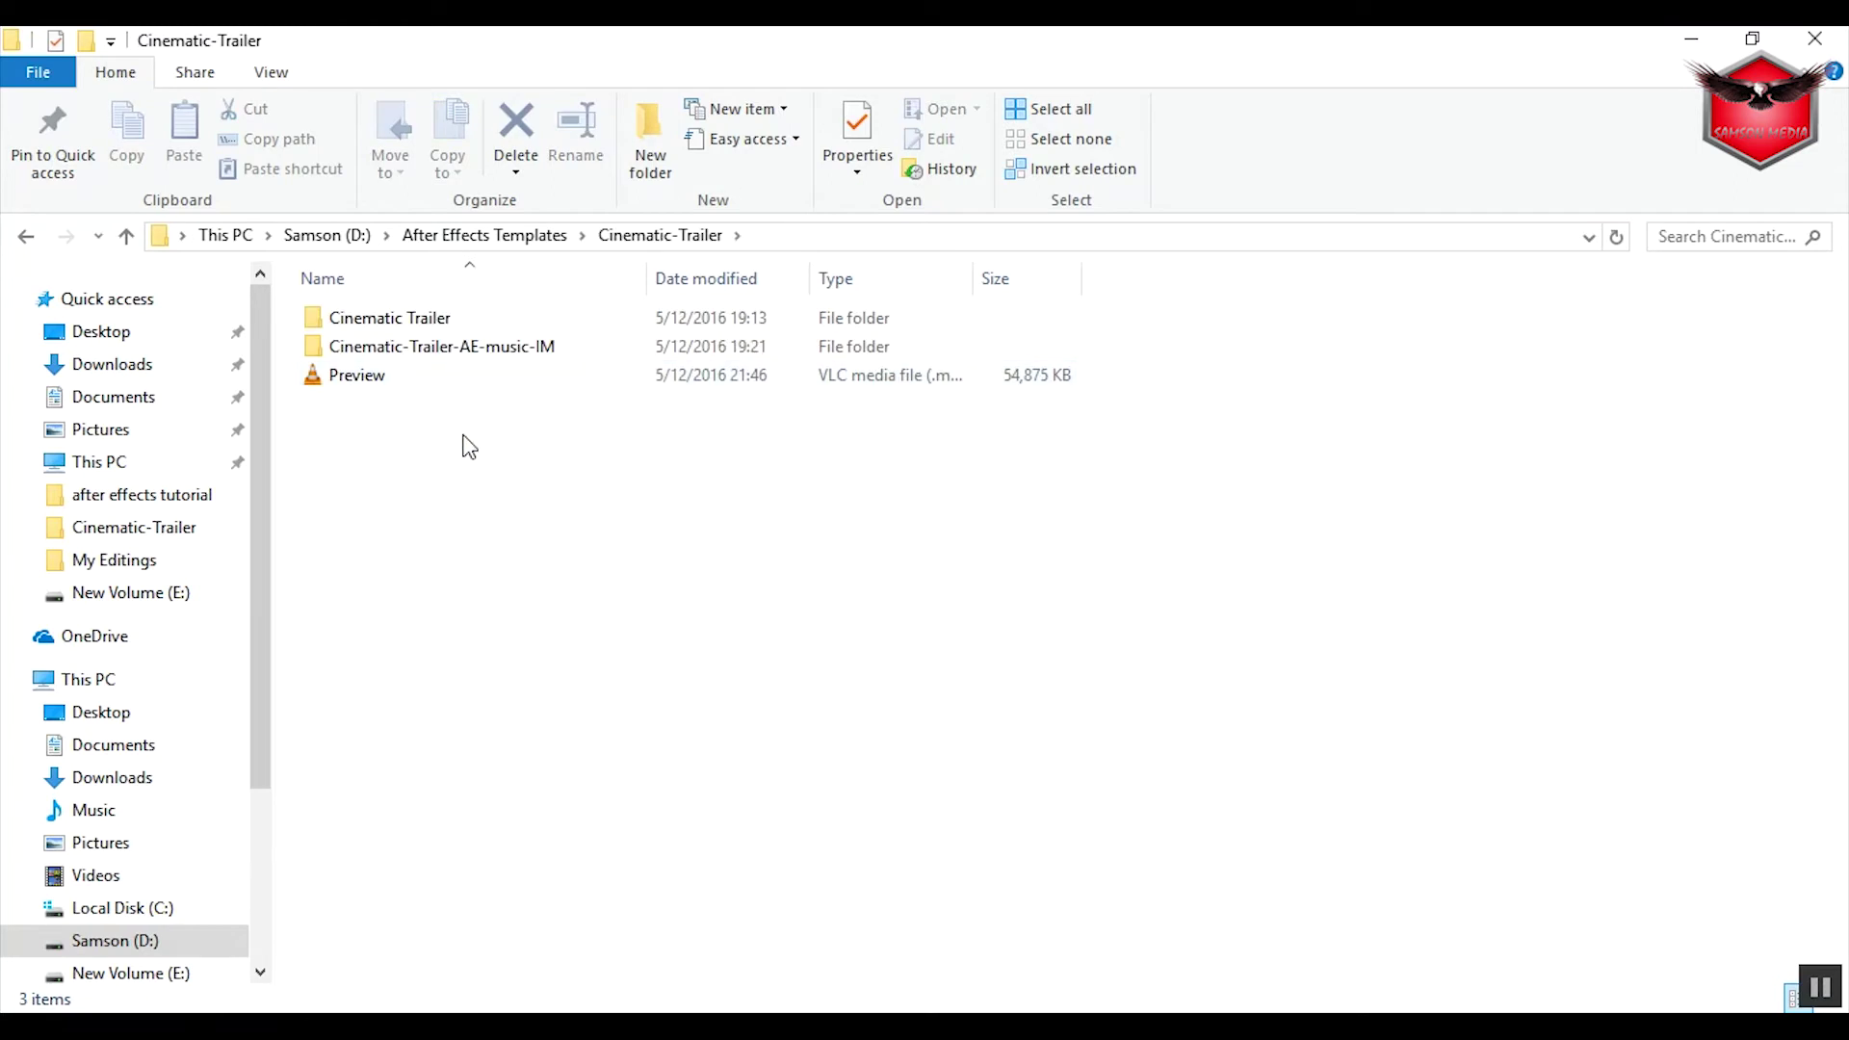
double_click(428, 327)
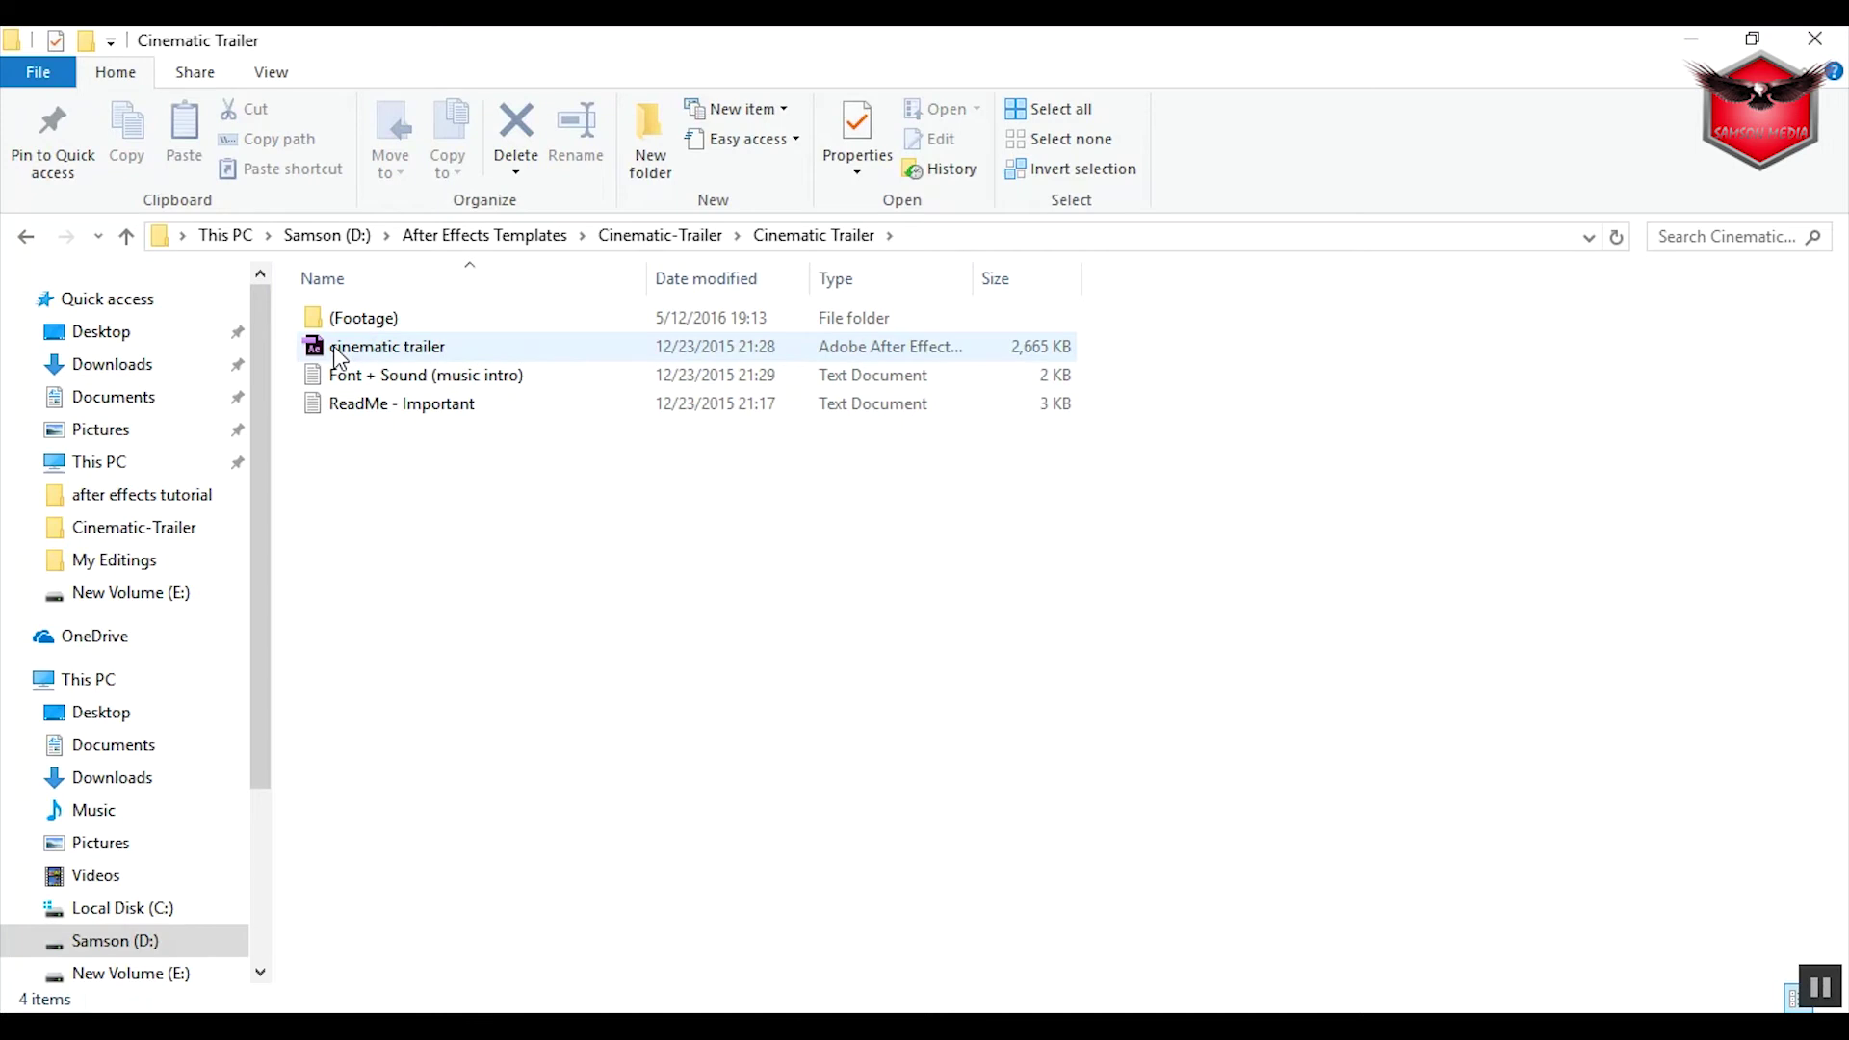
left_click(30, 243)
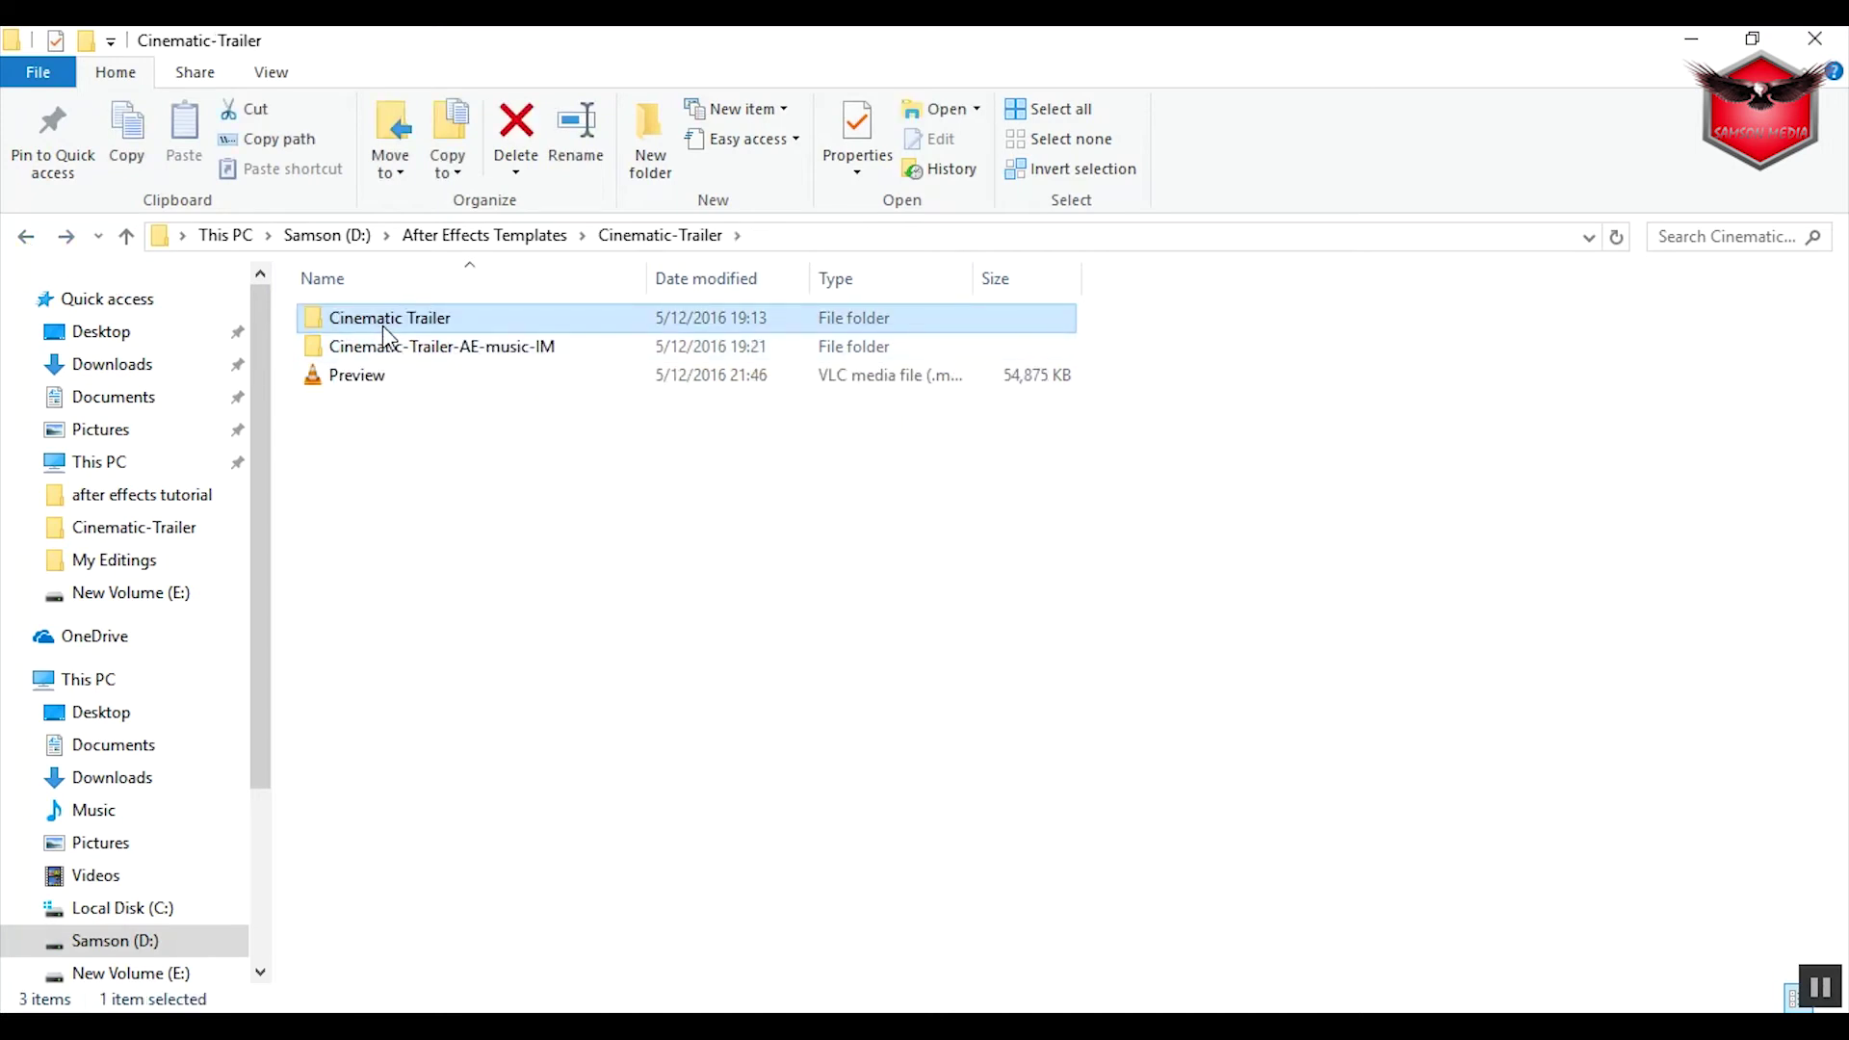
mouse_move(395, 355)
double_click(404, 318)
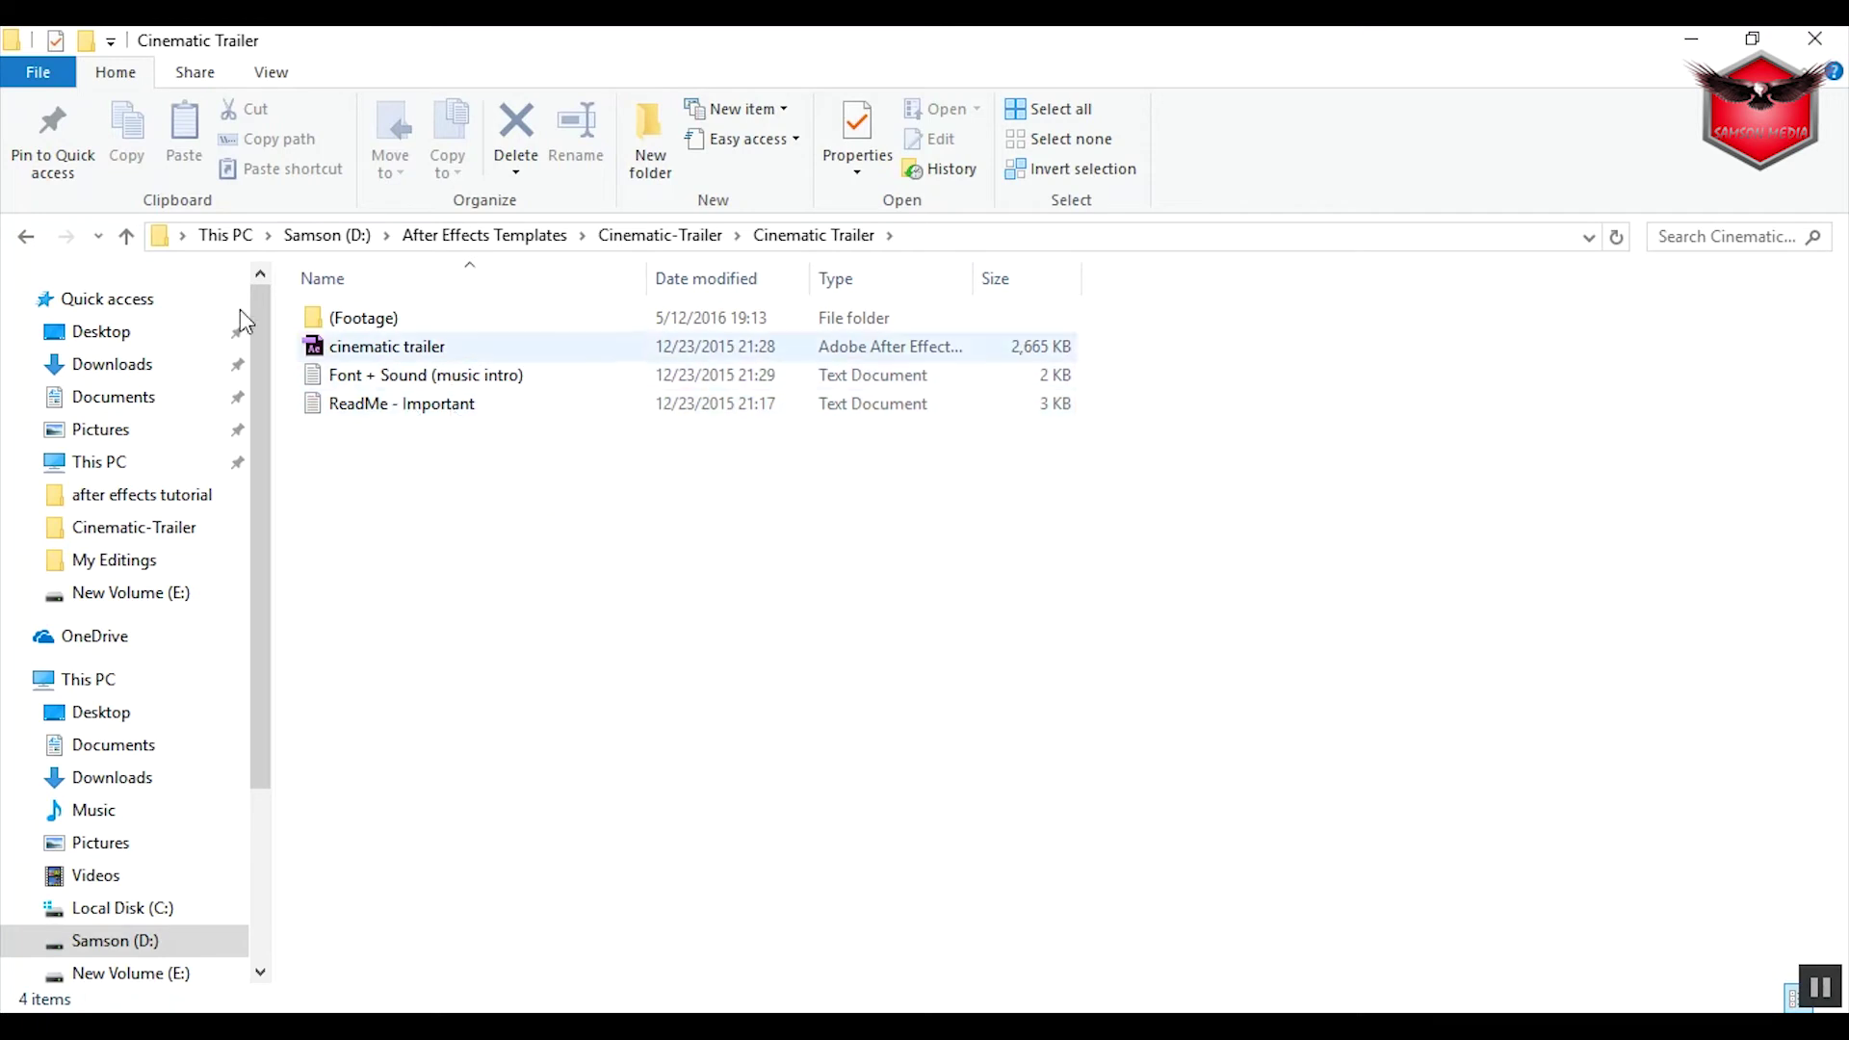
left_click(26, 236)
double_click(403, 348)
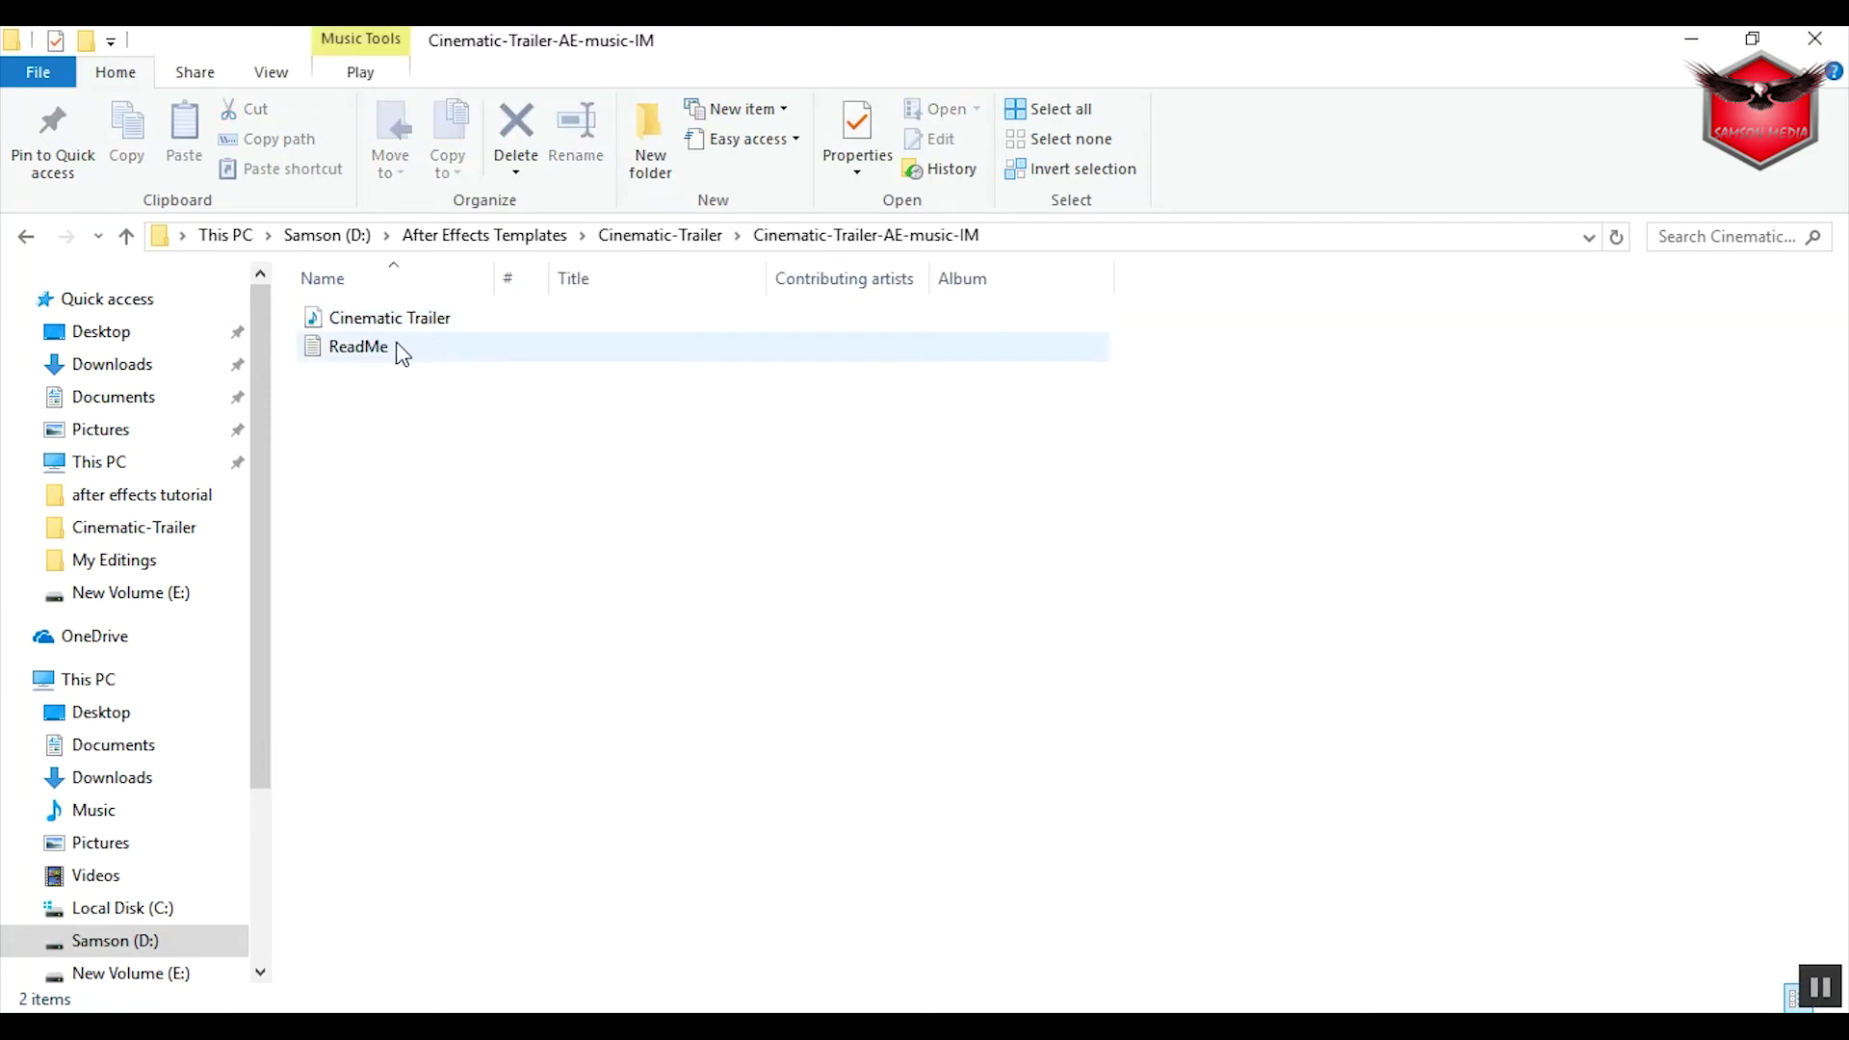
left_click(26, 241)
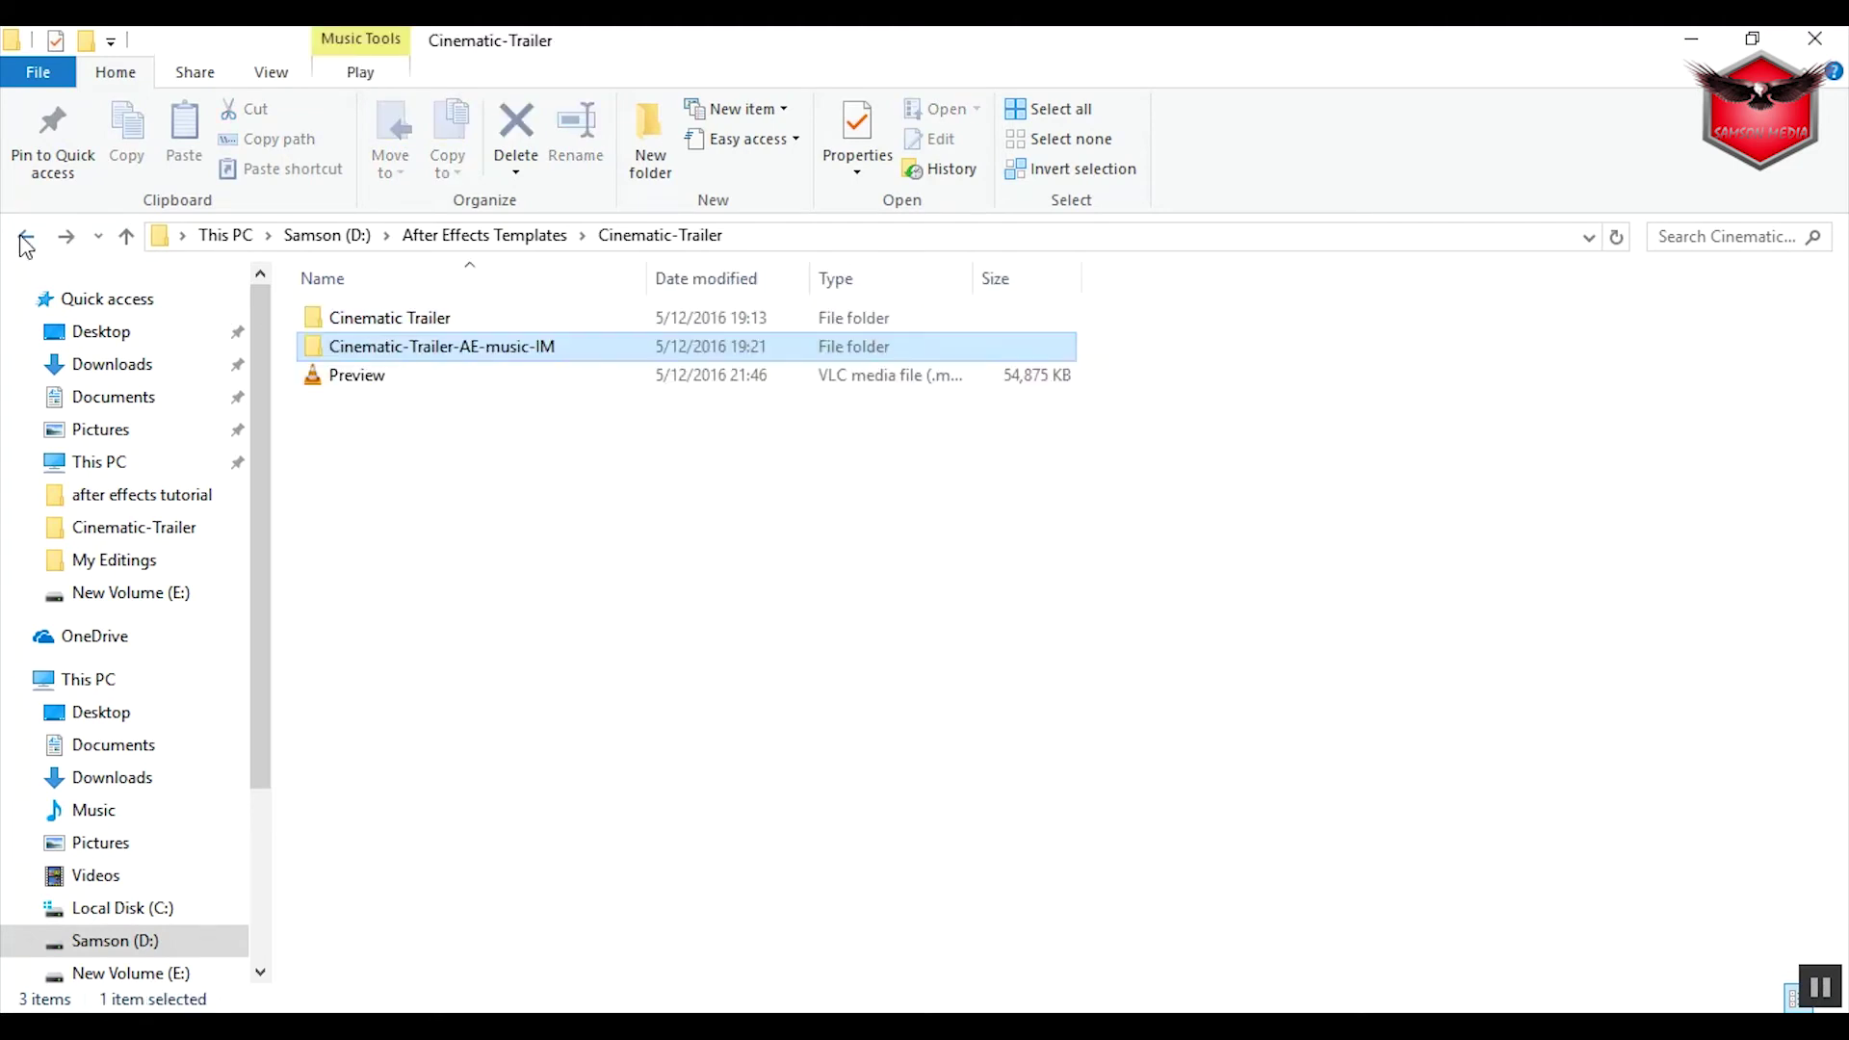
double_click(385, 321)
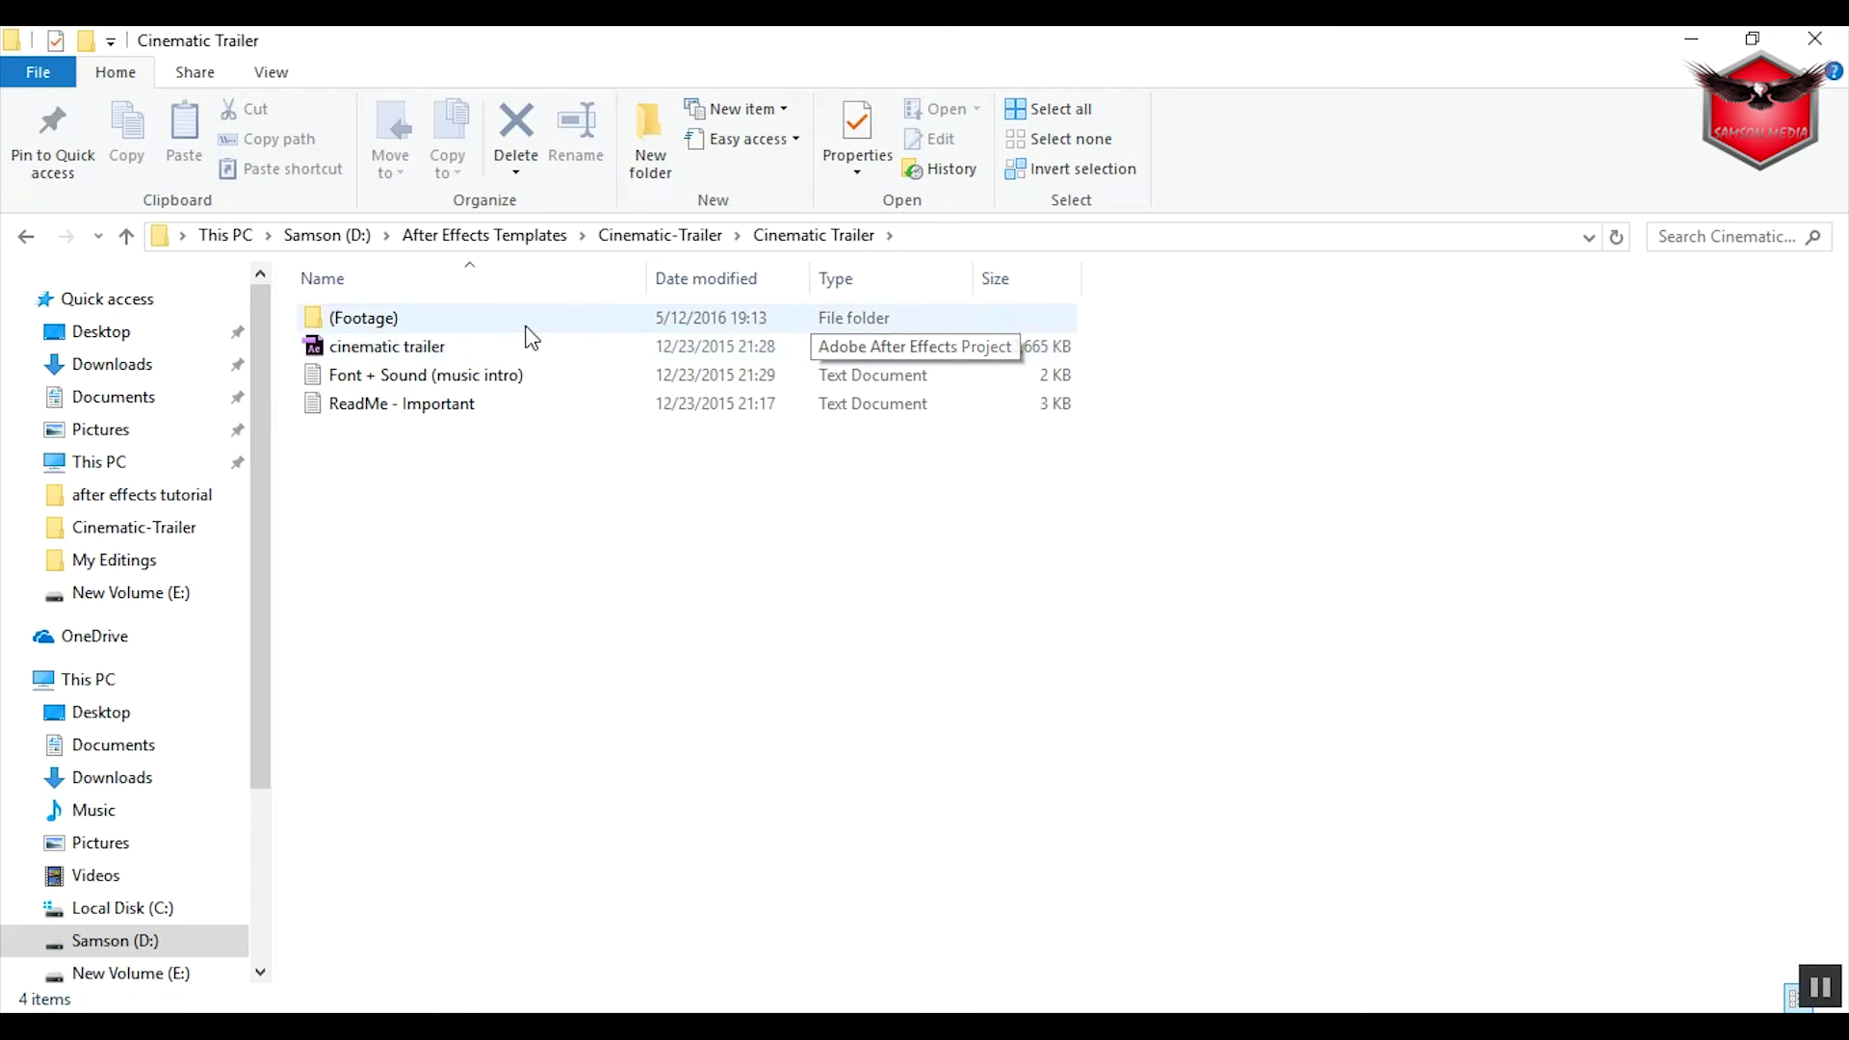
double_click(445, 347)
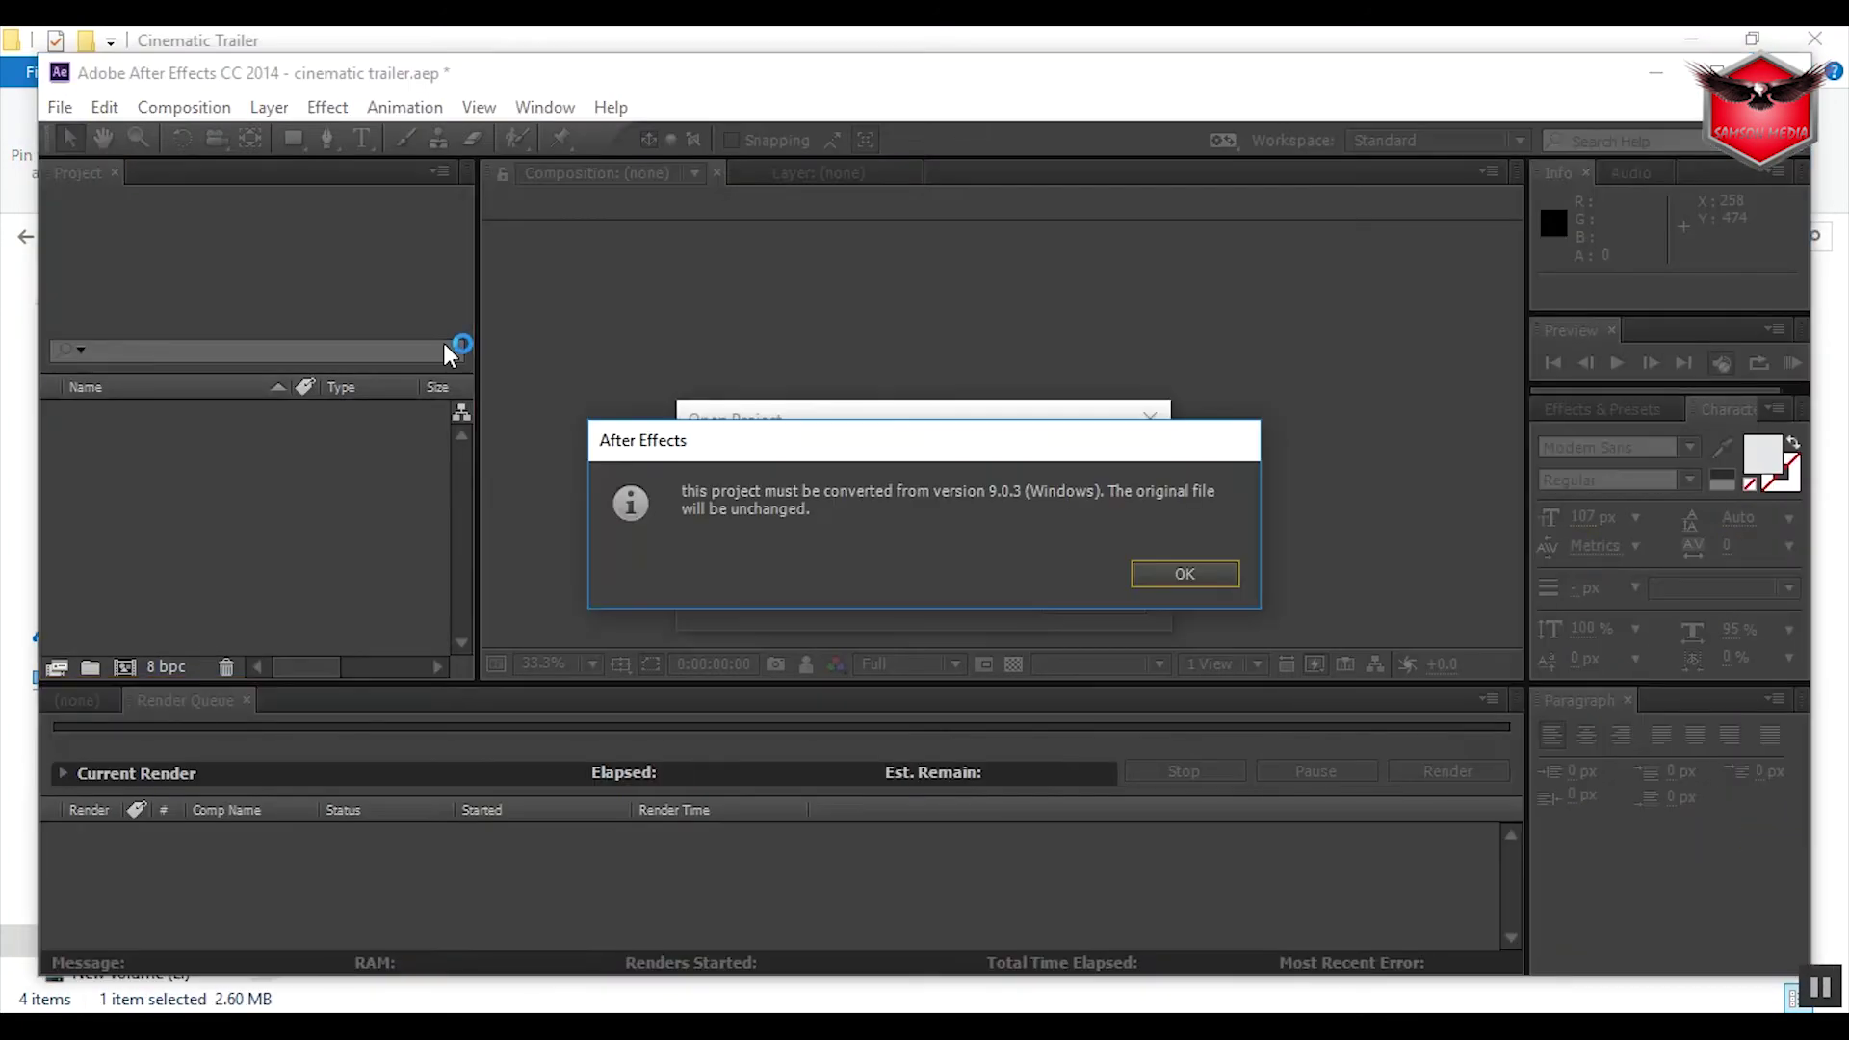
Accept converting the project from version 9.0.3 to load cinematic trailer (converted).aep.
left_click(1194, 581)
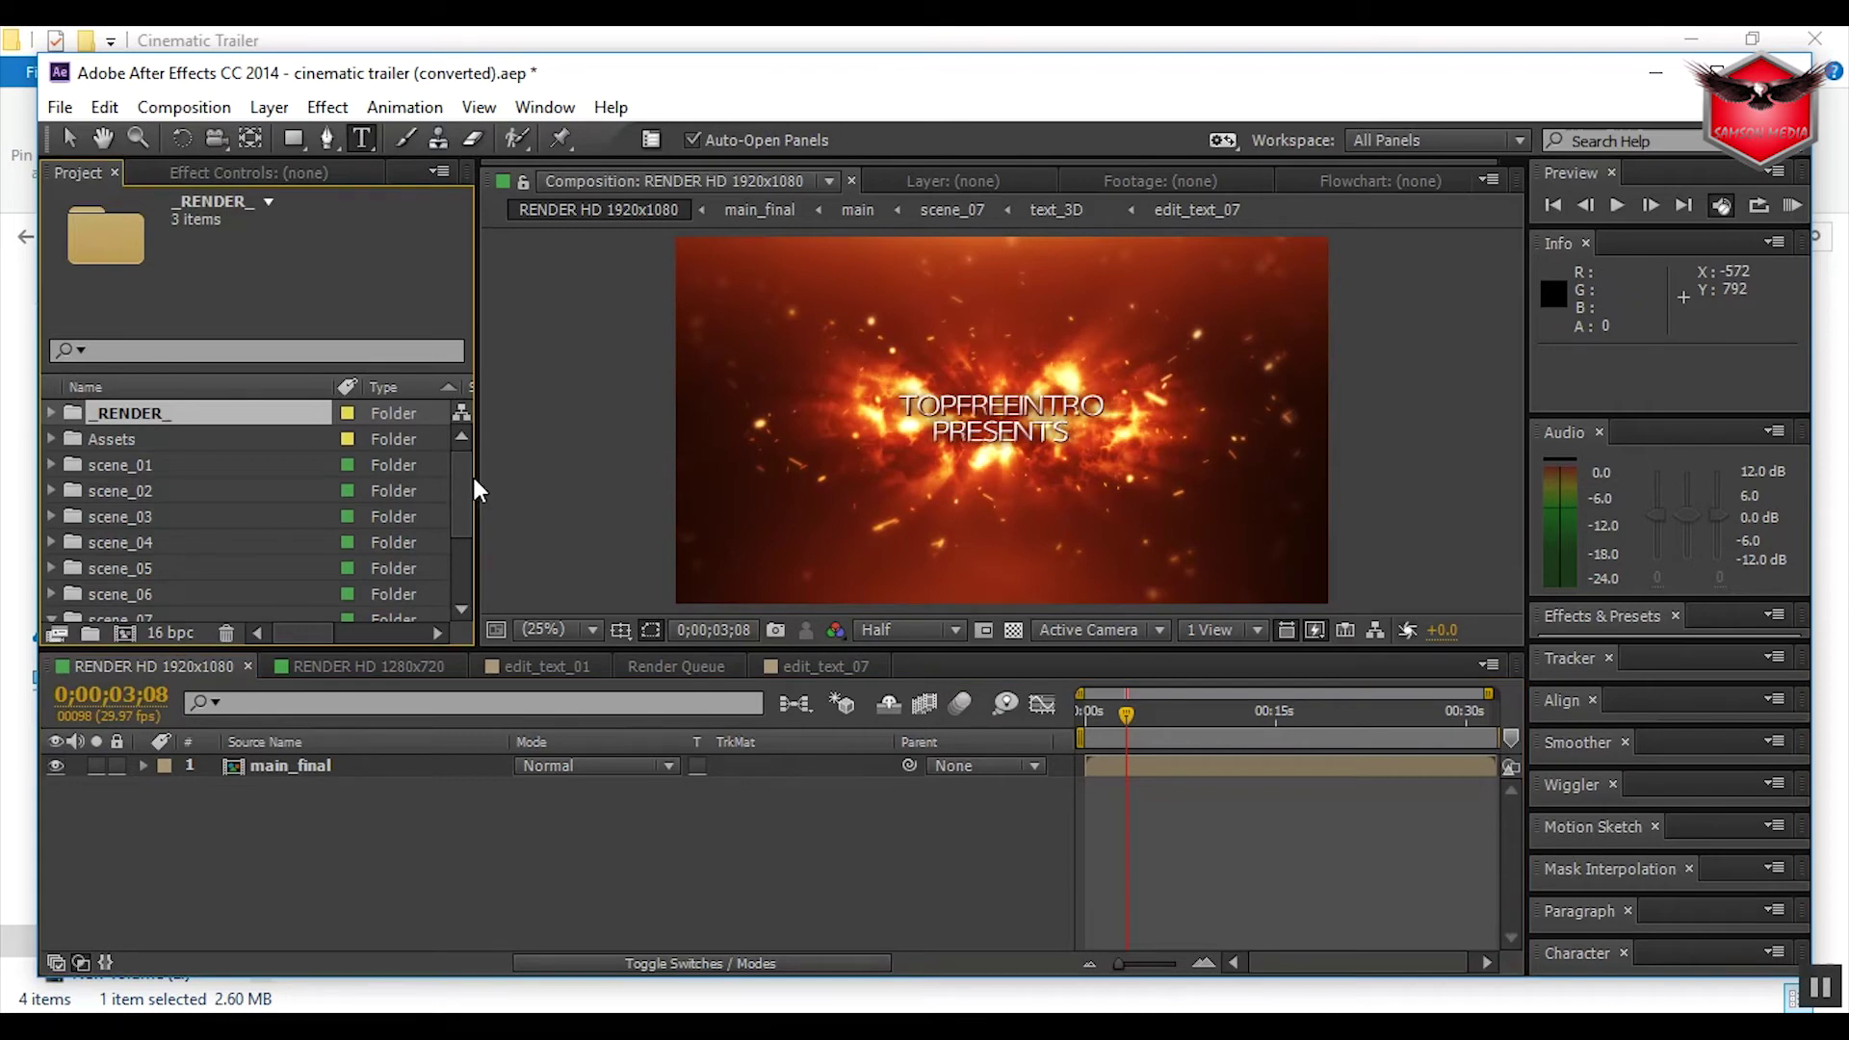
Open edit_text_01 and clear the TOPFREEINTRO PRESENTS title text.
left_click(547, 666)
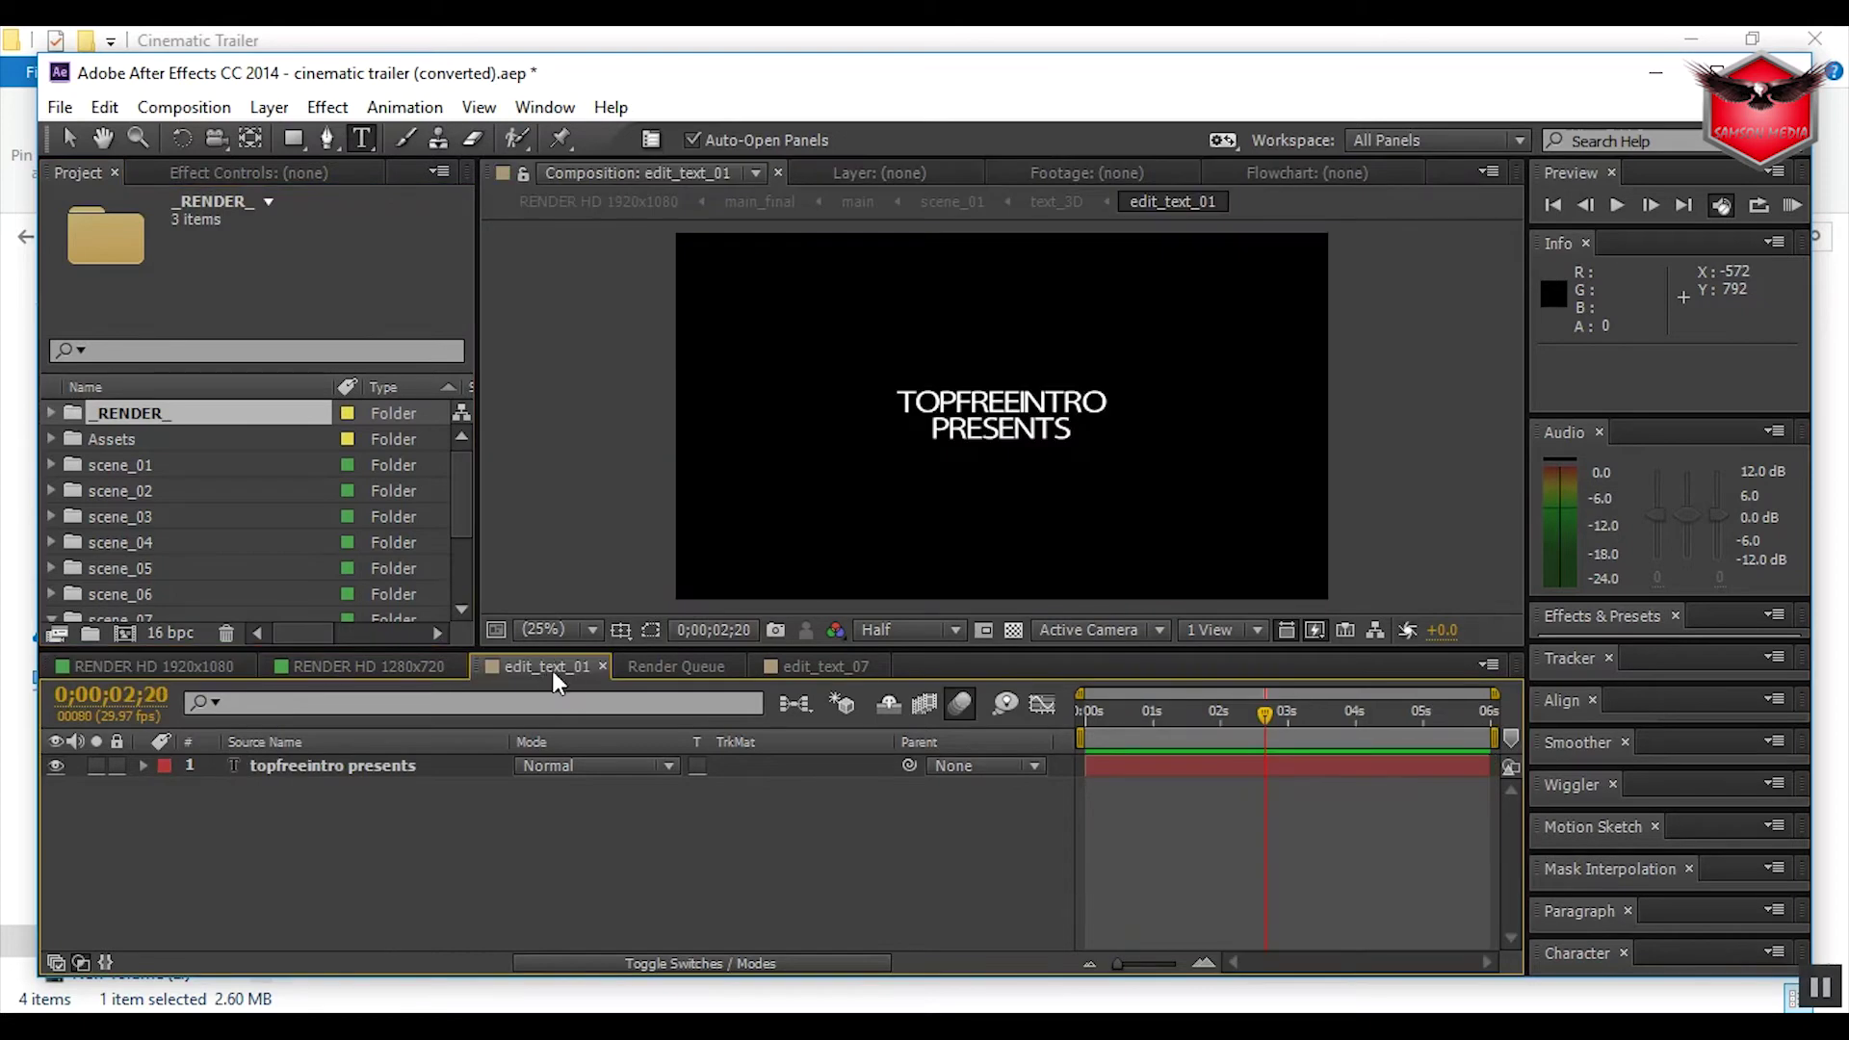
double_click(979, 431)
left_click(992, 410)
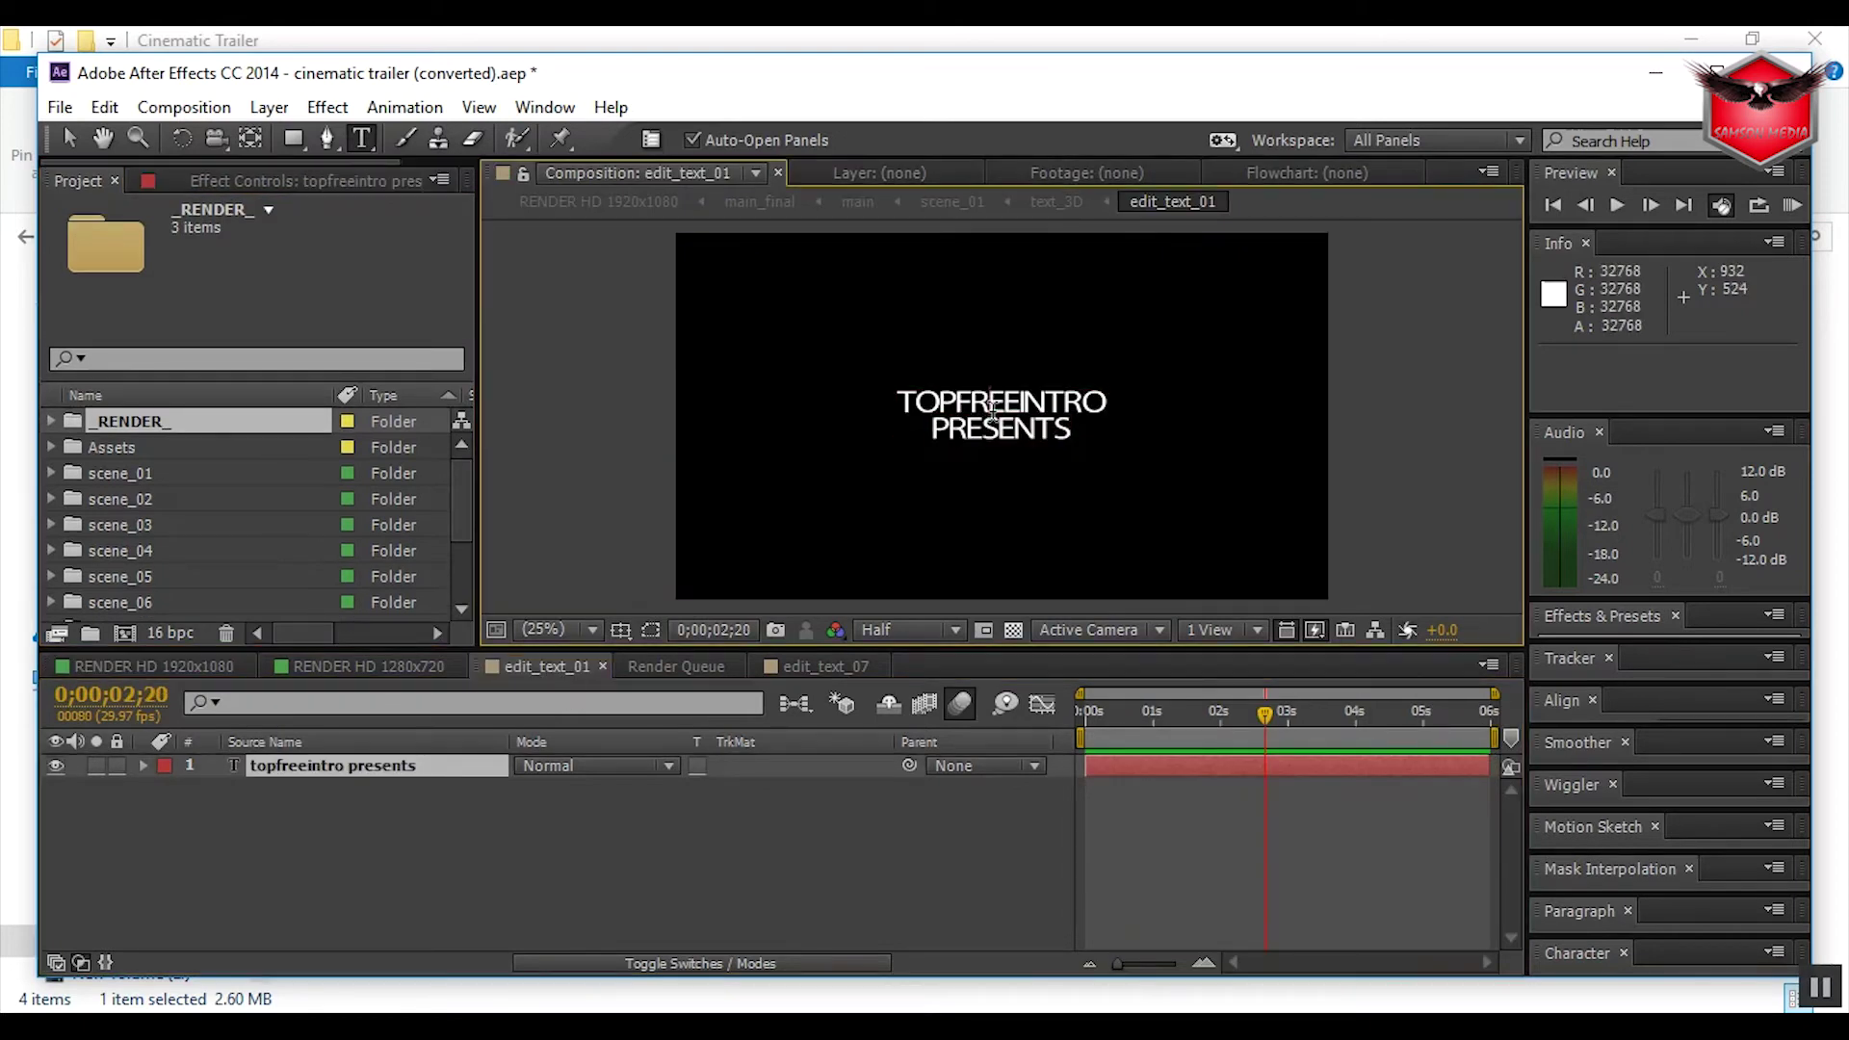
key("ctrl+a")
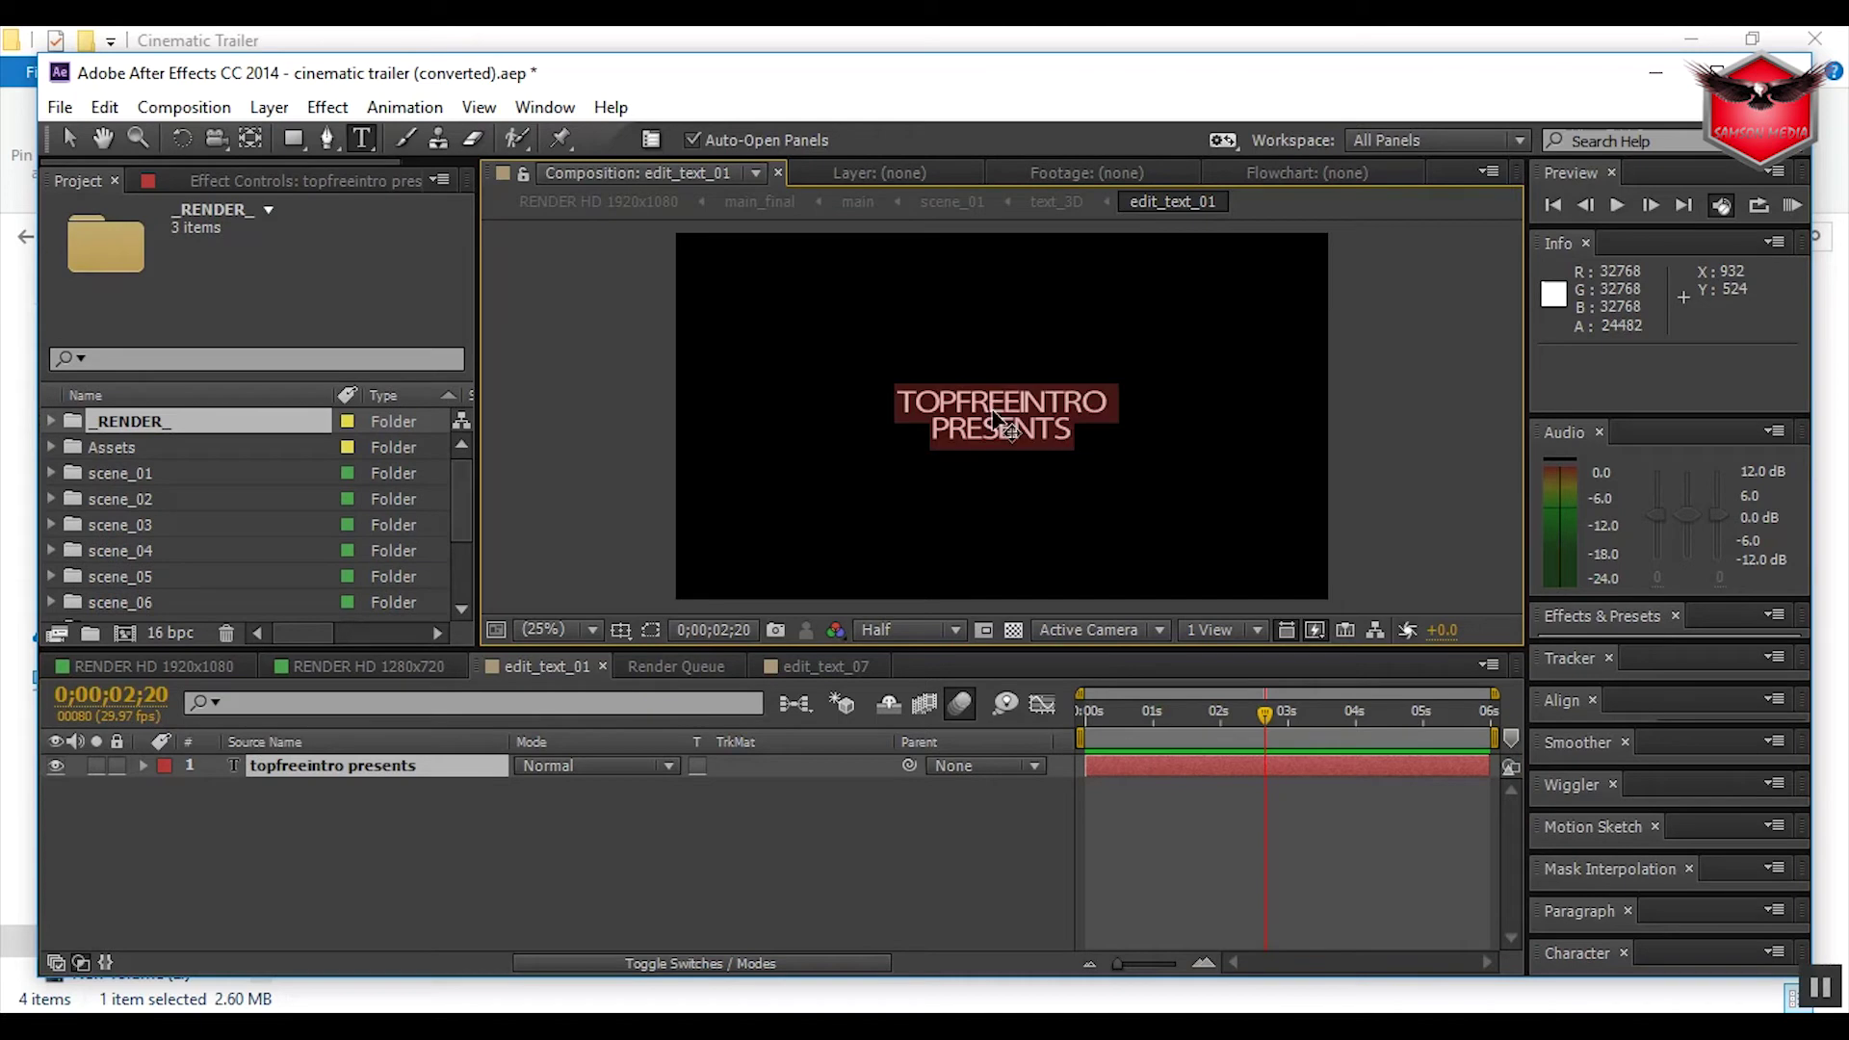
key("BackSpace")
Type the channel name with PRESENTS on a second line and commit the title.
type("S")
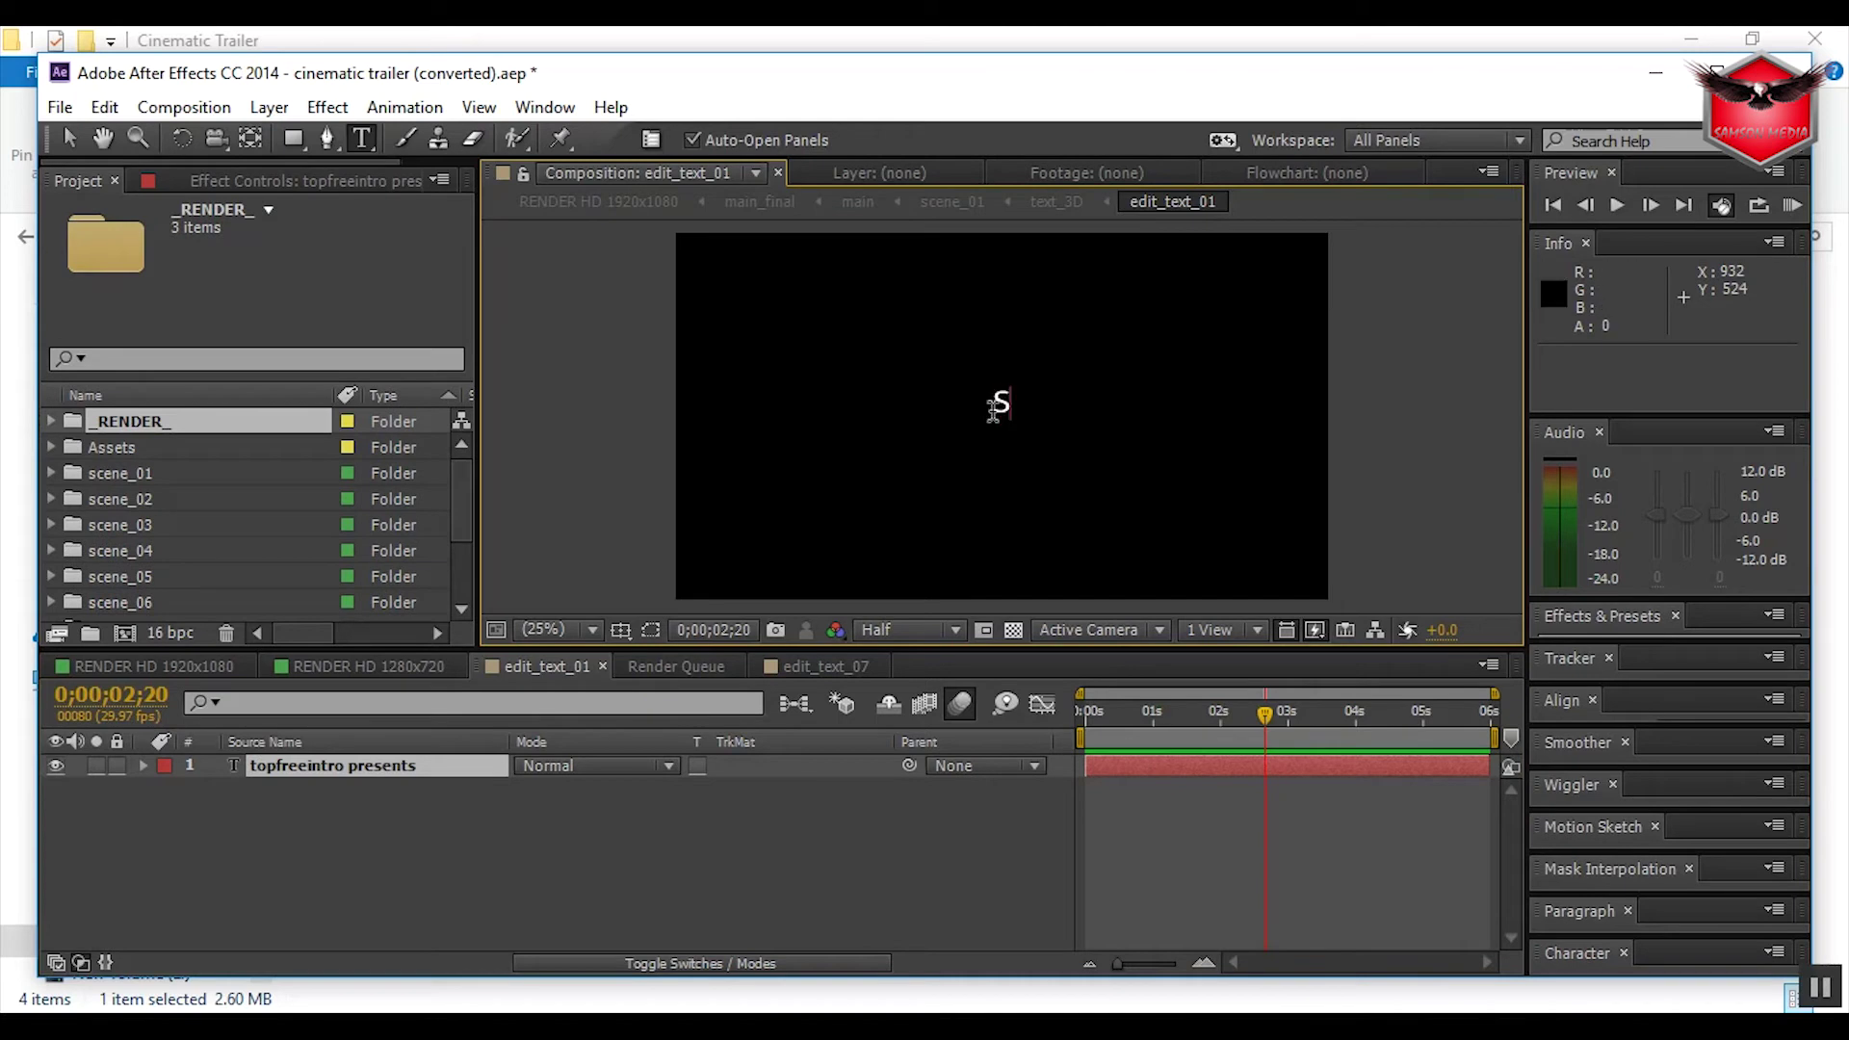
type("AMSON MEDIA")
key("Return")
type("PRER")
key("BackSpace")
type("SENTS")
left_click(51, 472)
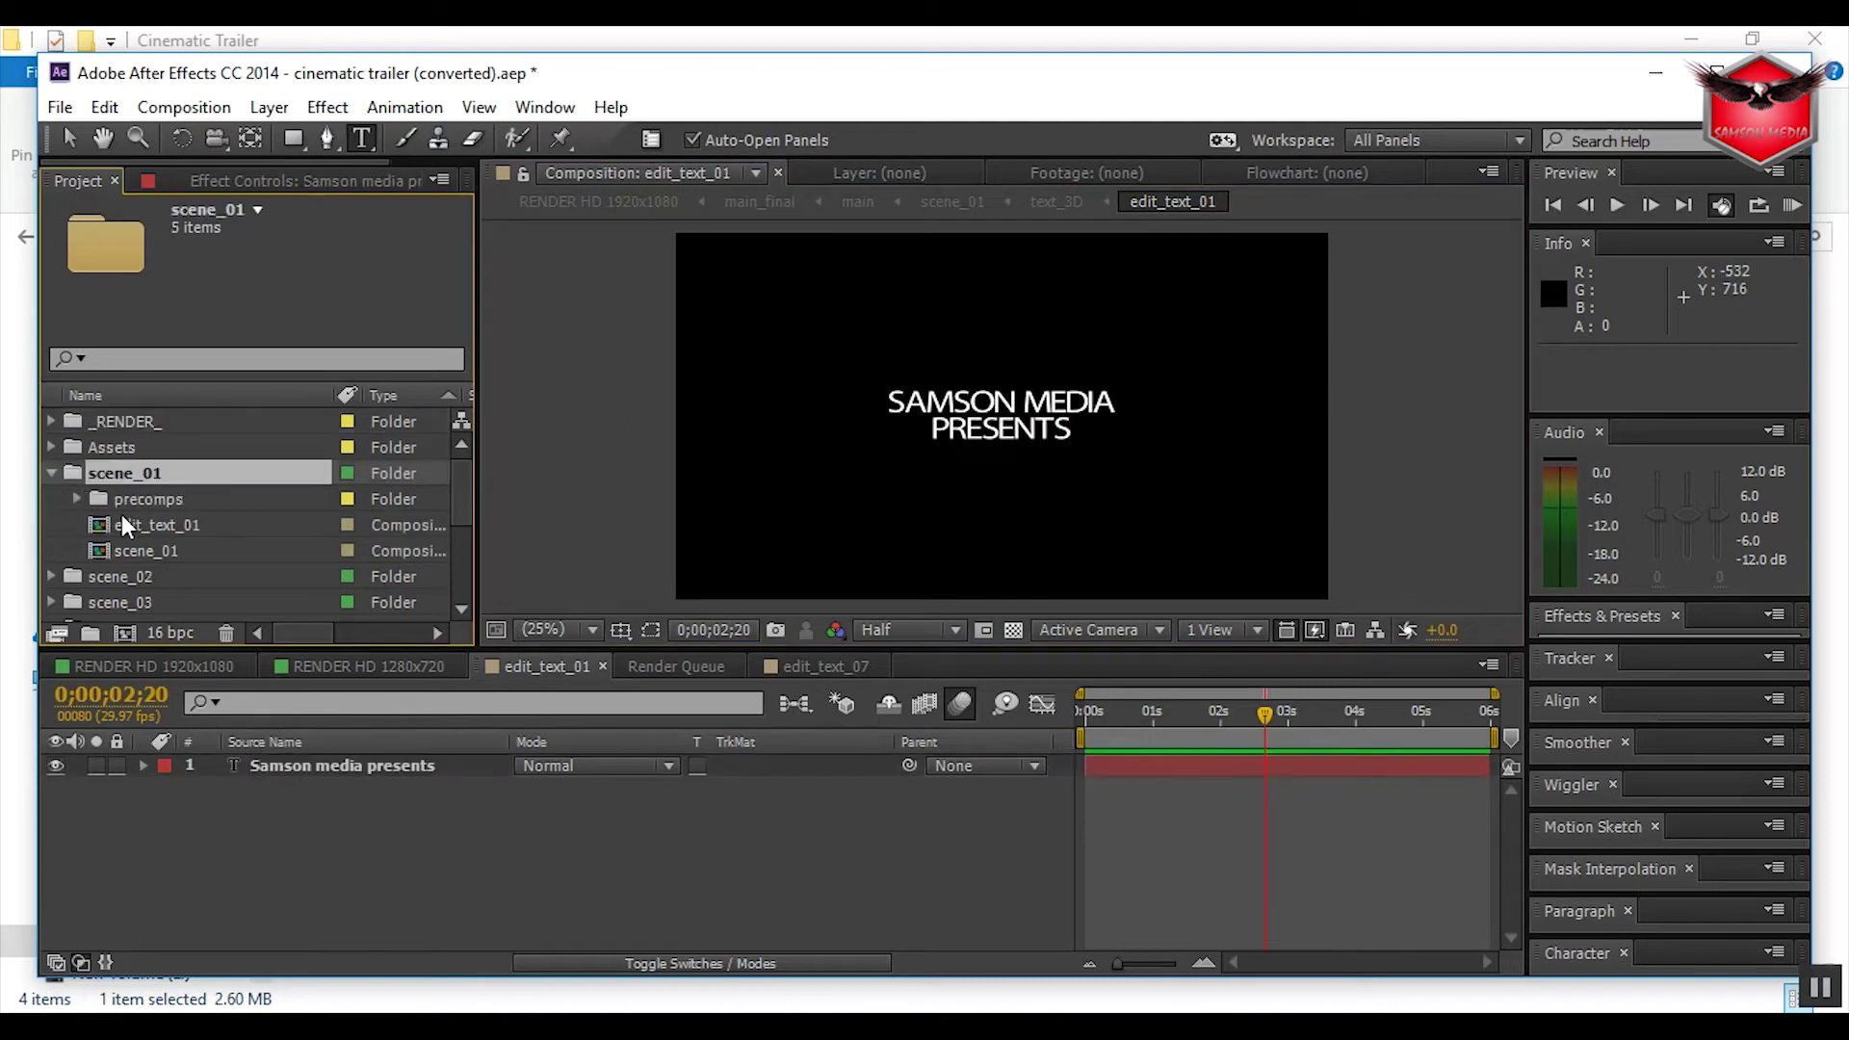
left_click(131, 524)
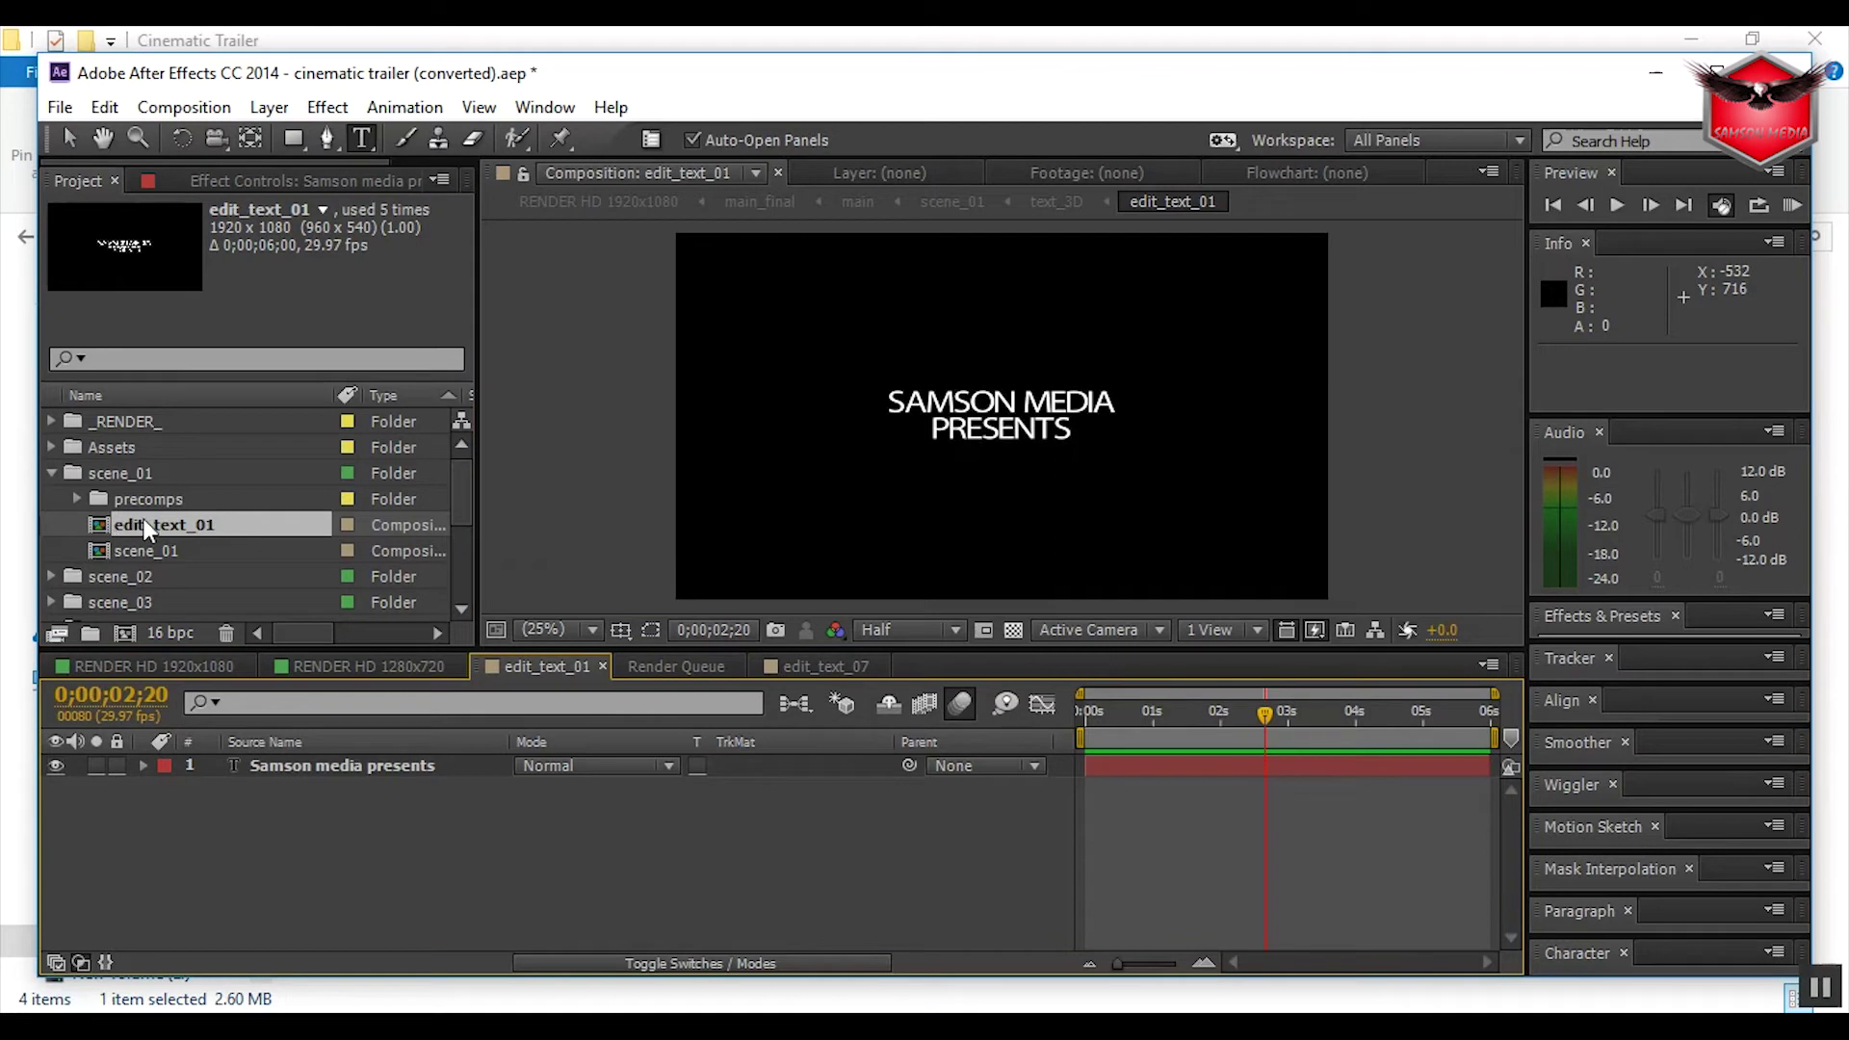
Open edit_text_02 from the scene_02 folder and select its cinematic trailer title layer.
left_click(52, 473)
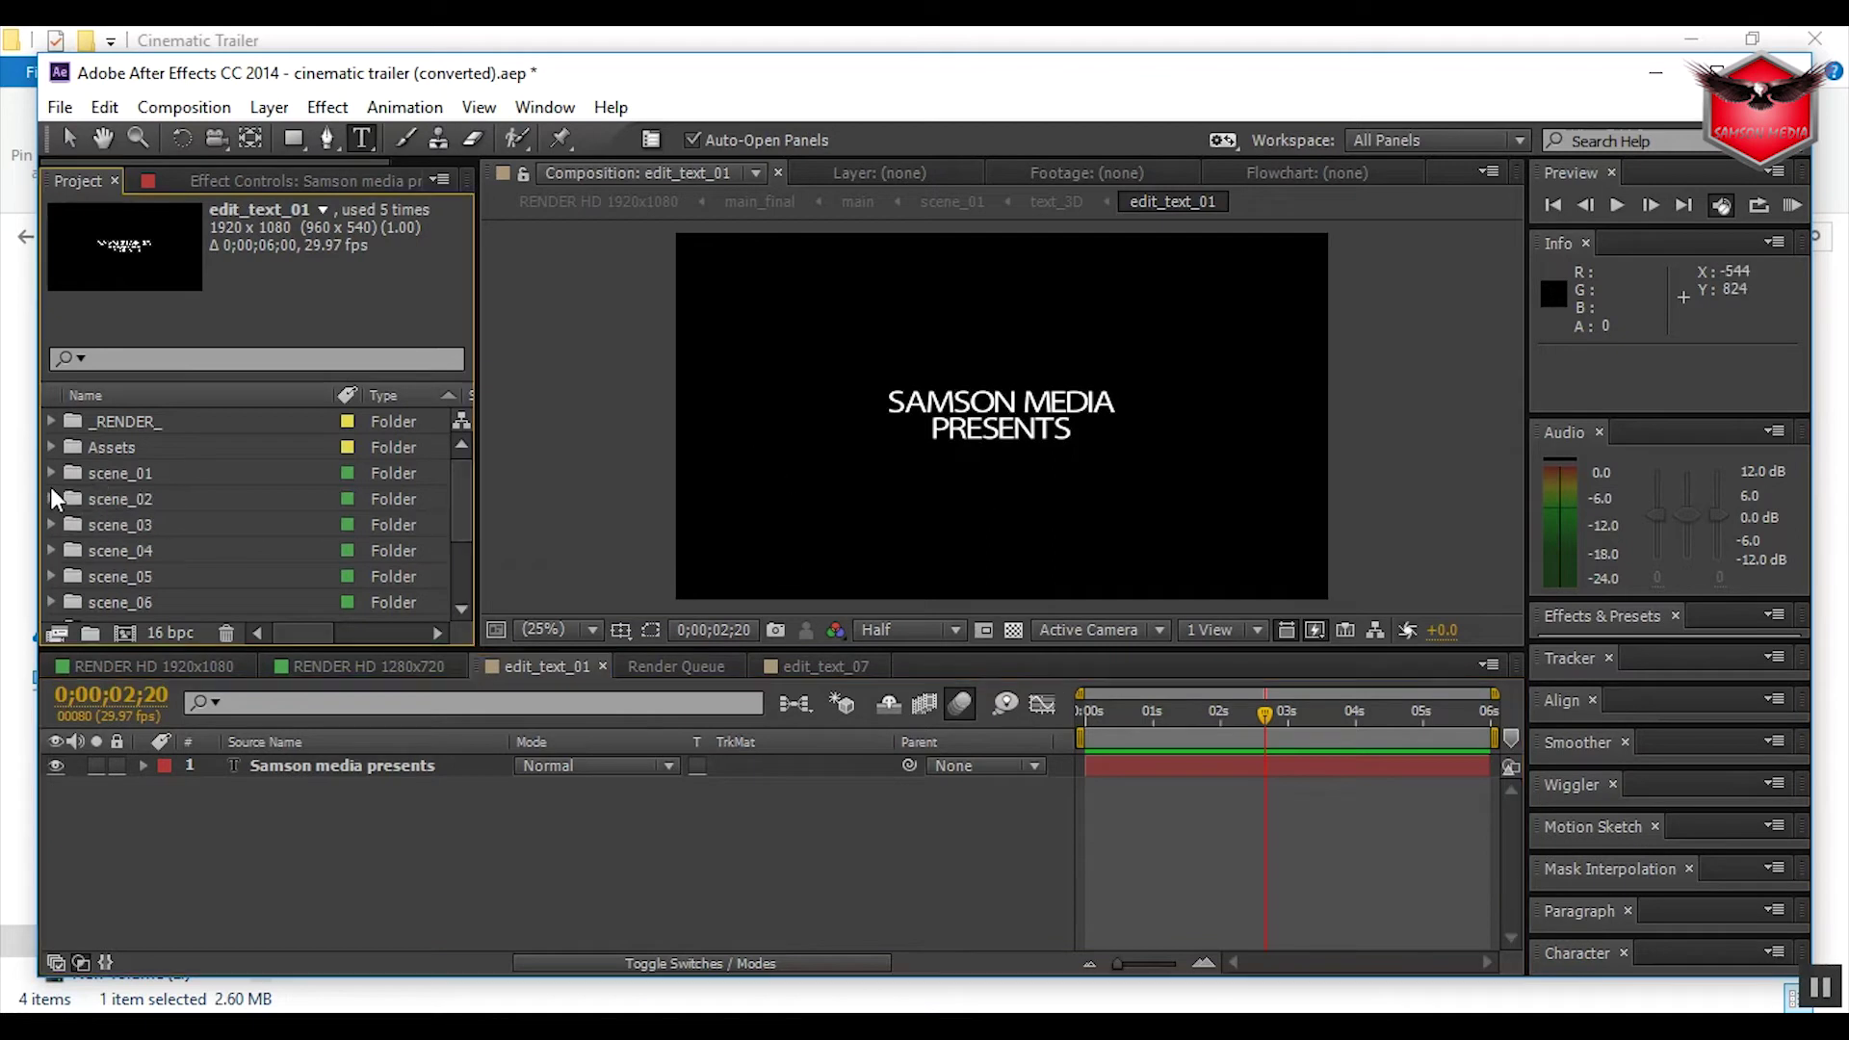
left_click(52, 499)
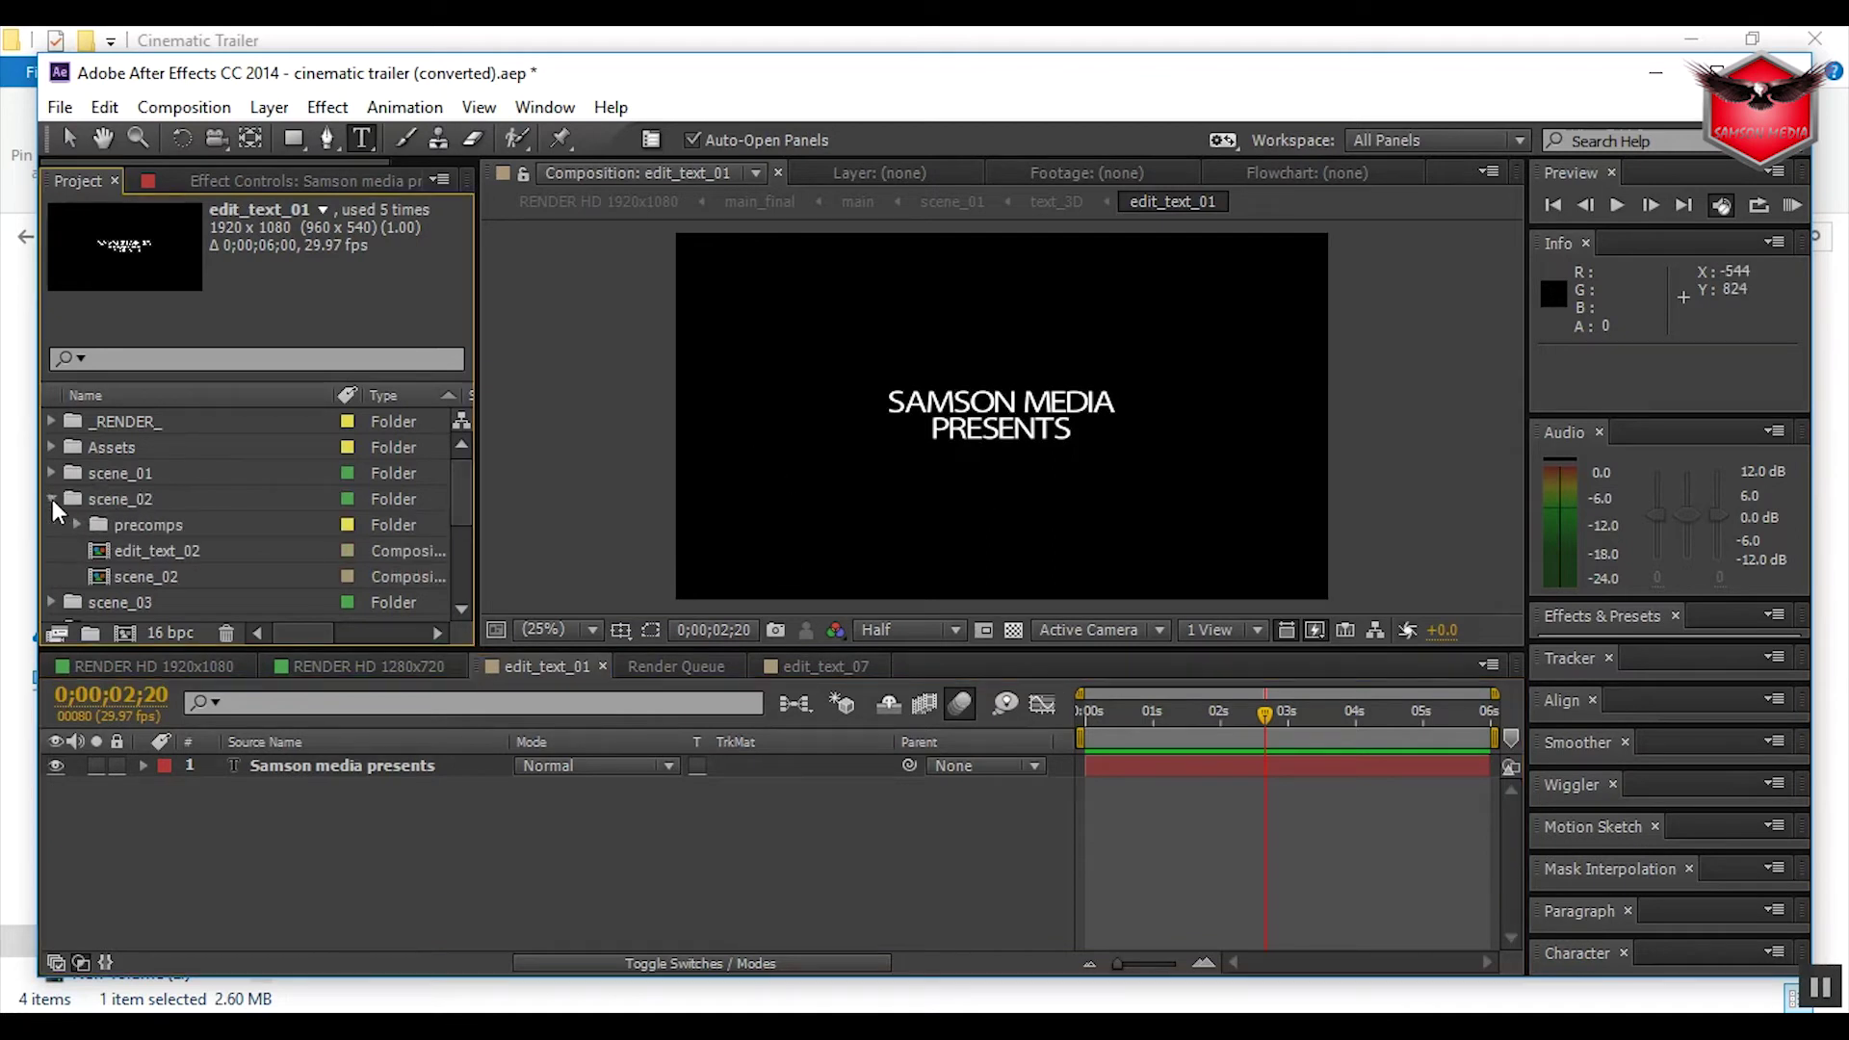
double_click(98, 553)
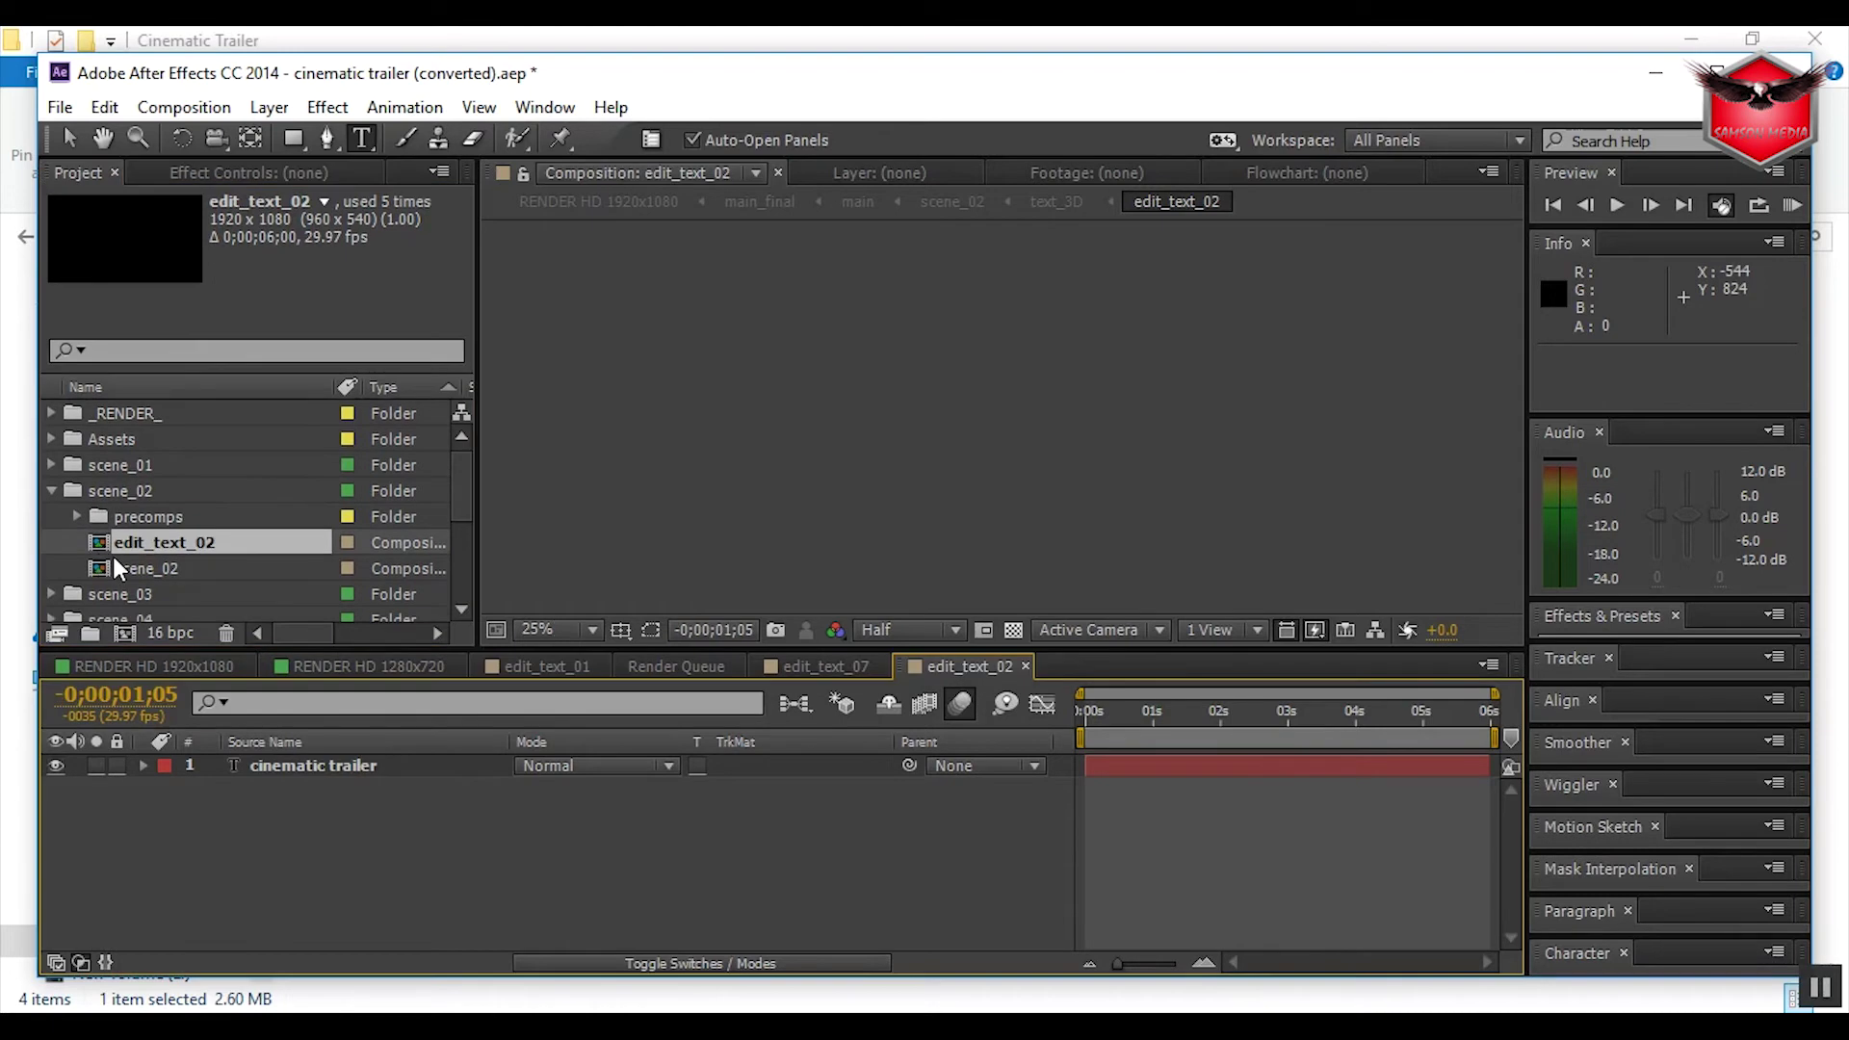
left_click(371, 764)
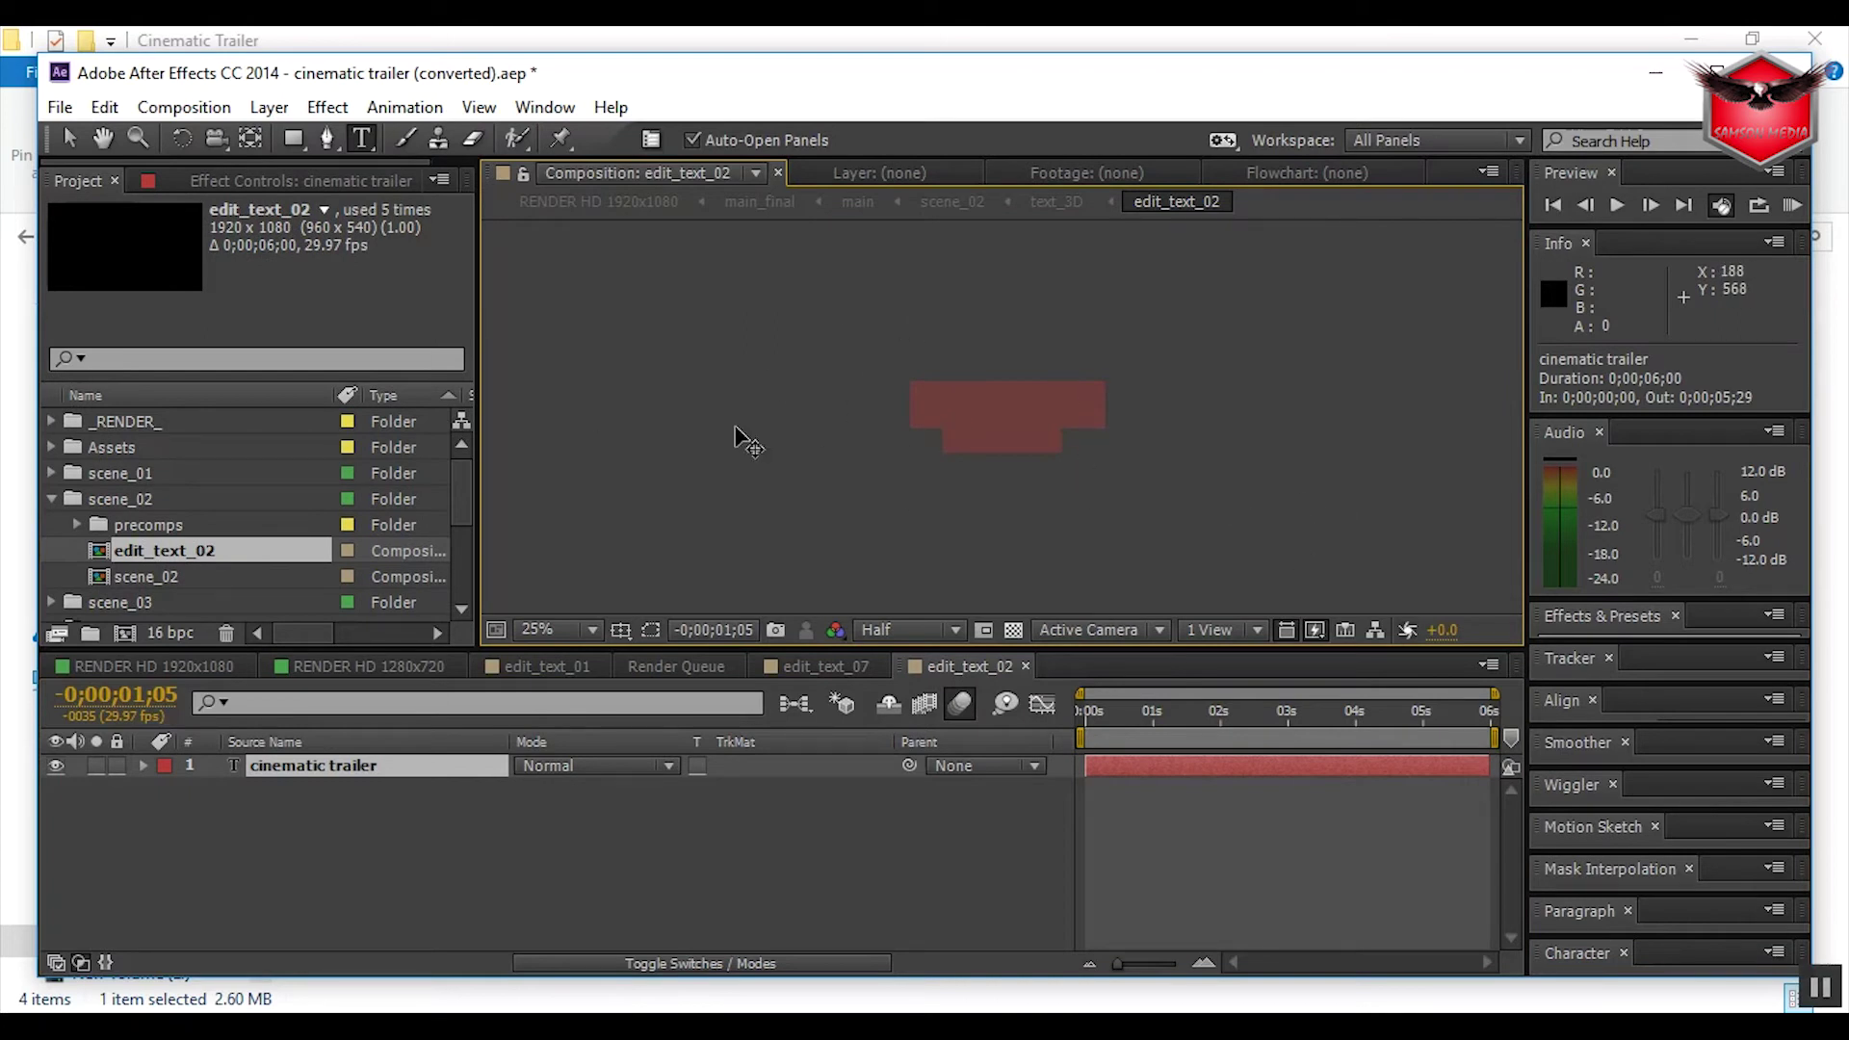
Open the edit_text_03 composition from the scene_03 folder.
left_click(52, 498)
left_click(52, 524)
double_click(204, 580)
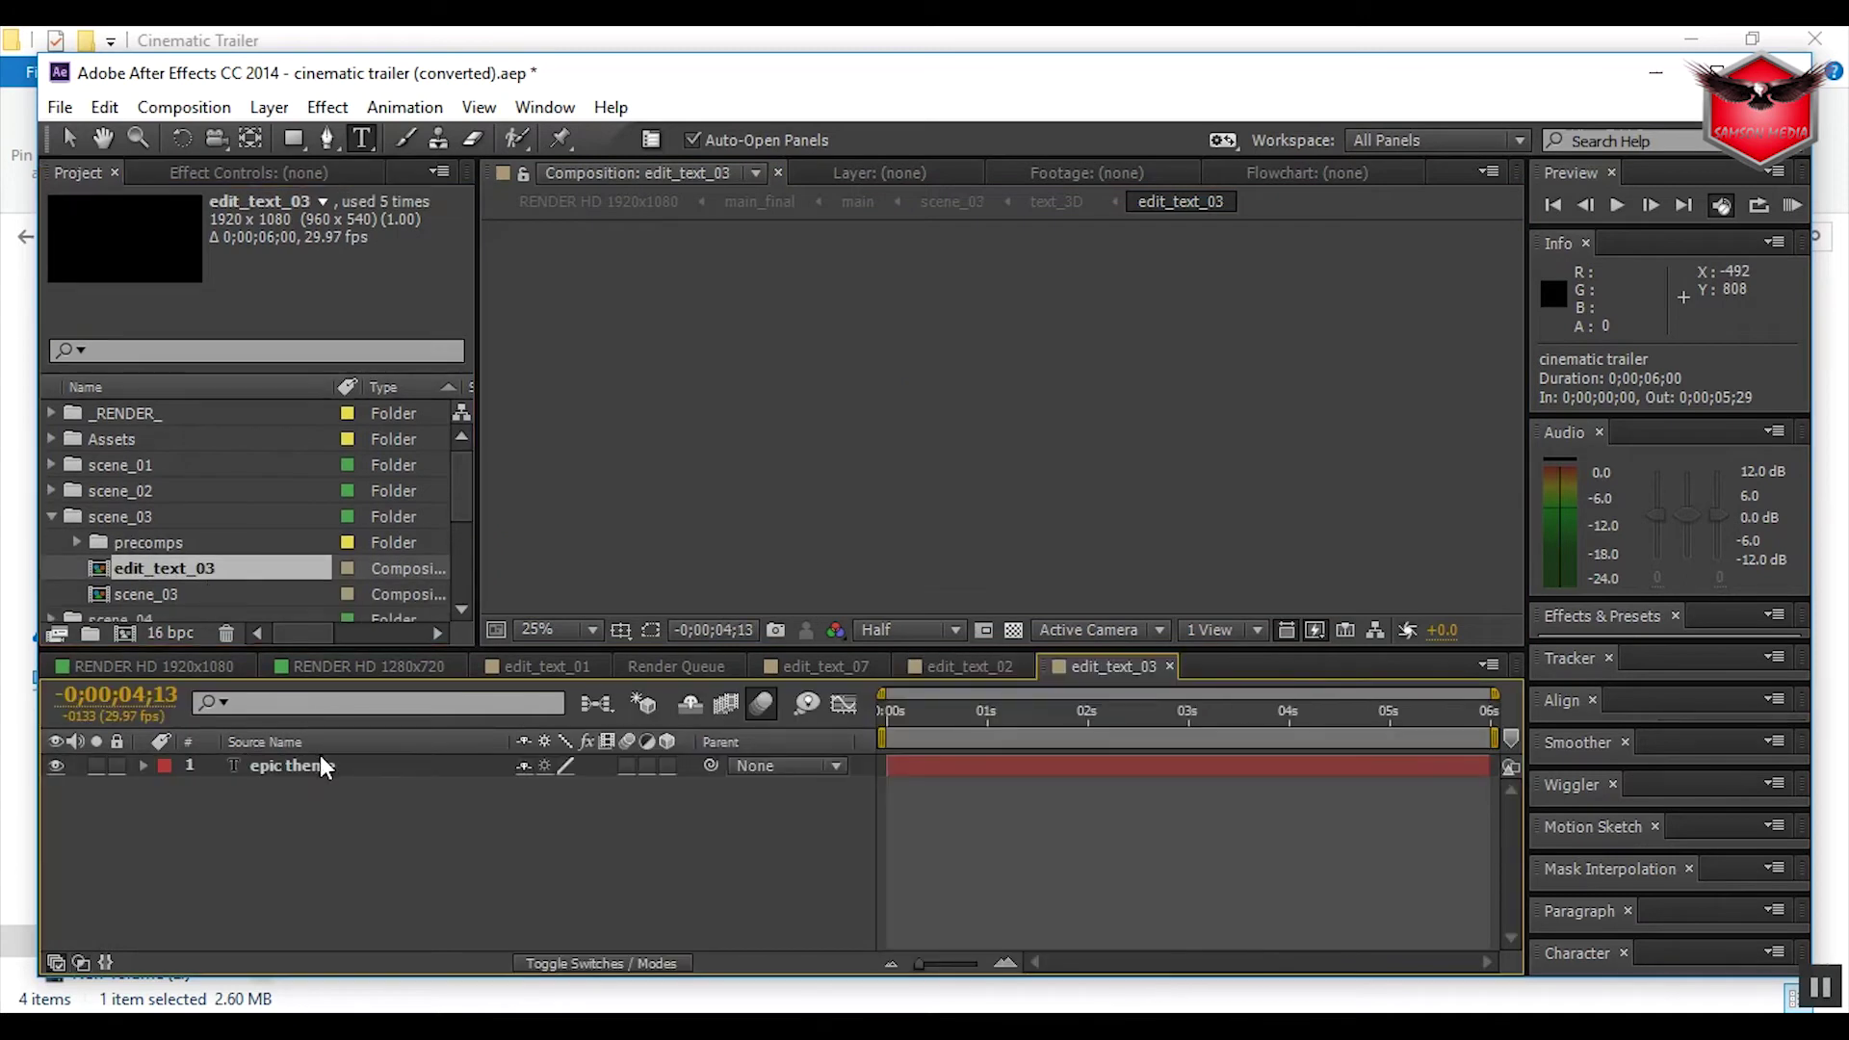
Retype the edit_text_03 title from epic theme to FREE AE TEMPLATES.
left_click(323, 764)
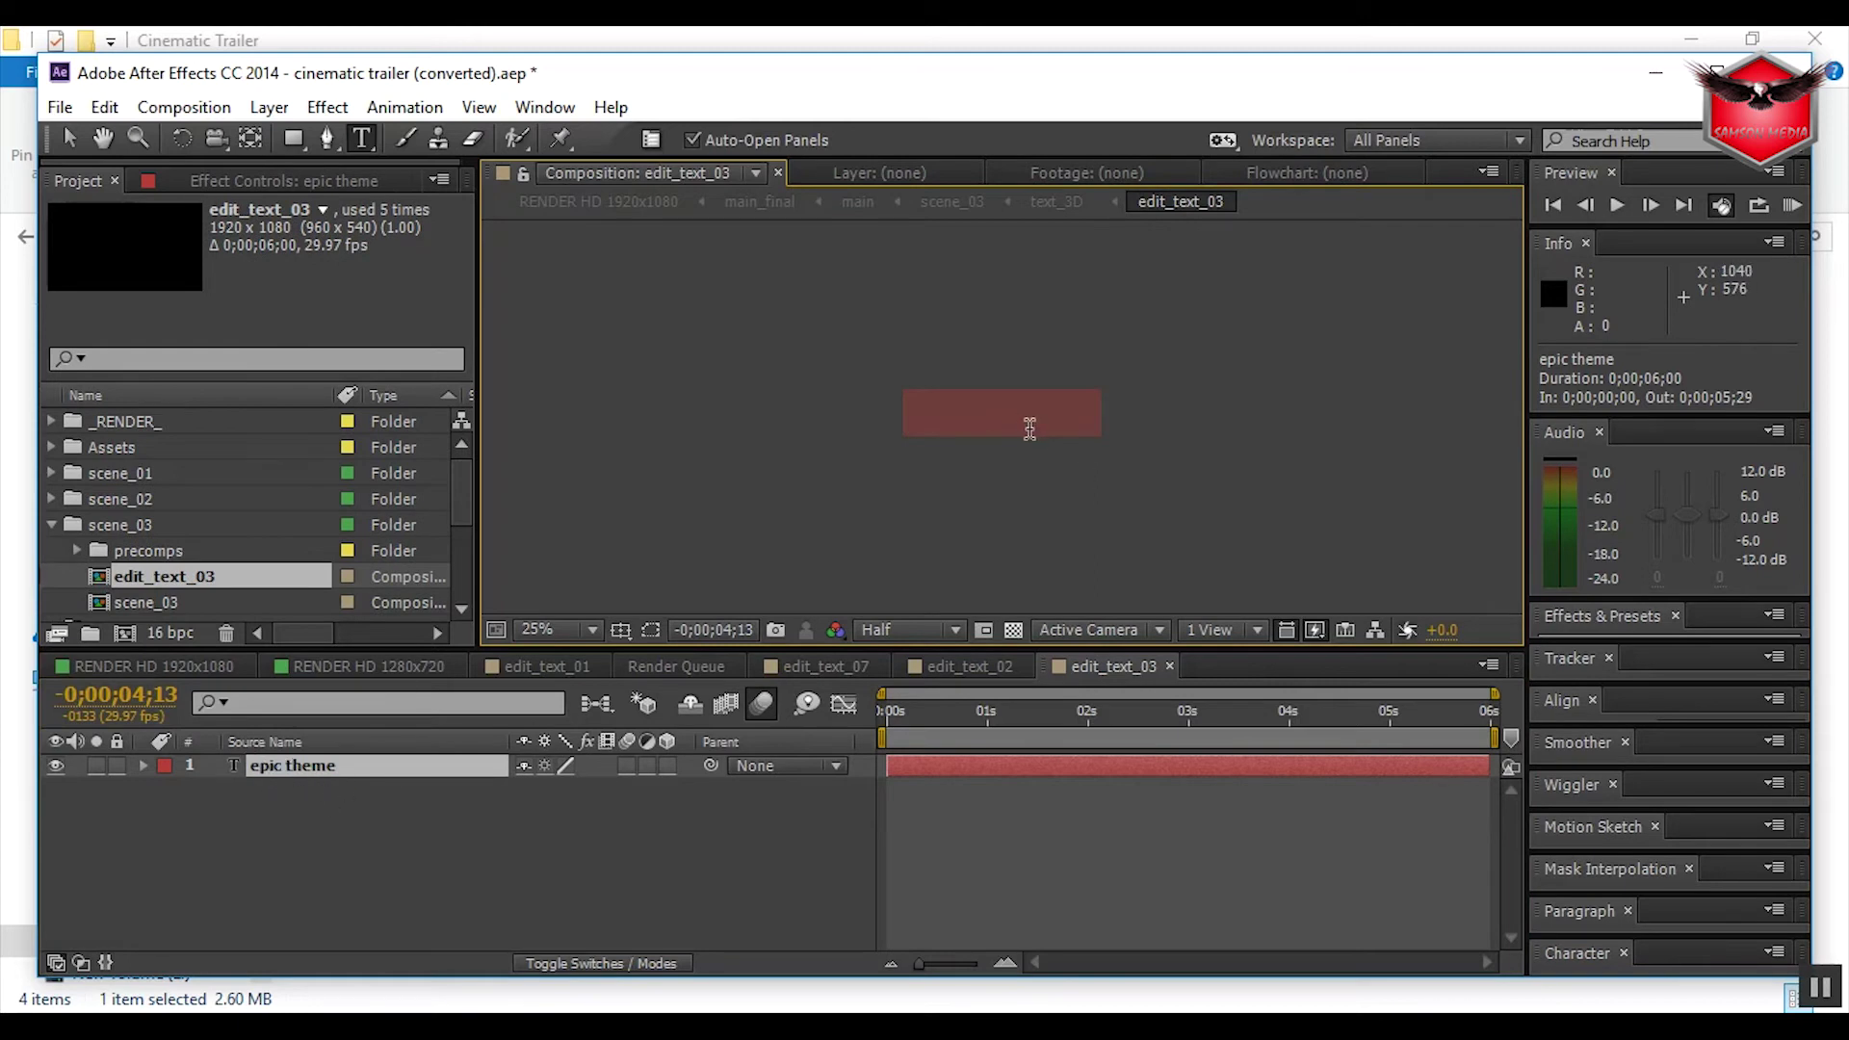
left_click(966, 429)
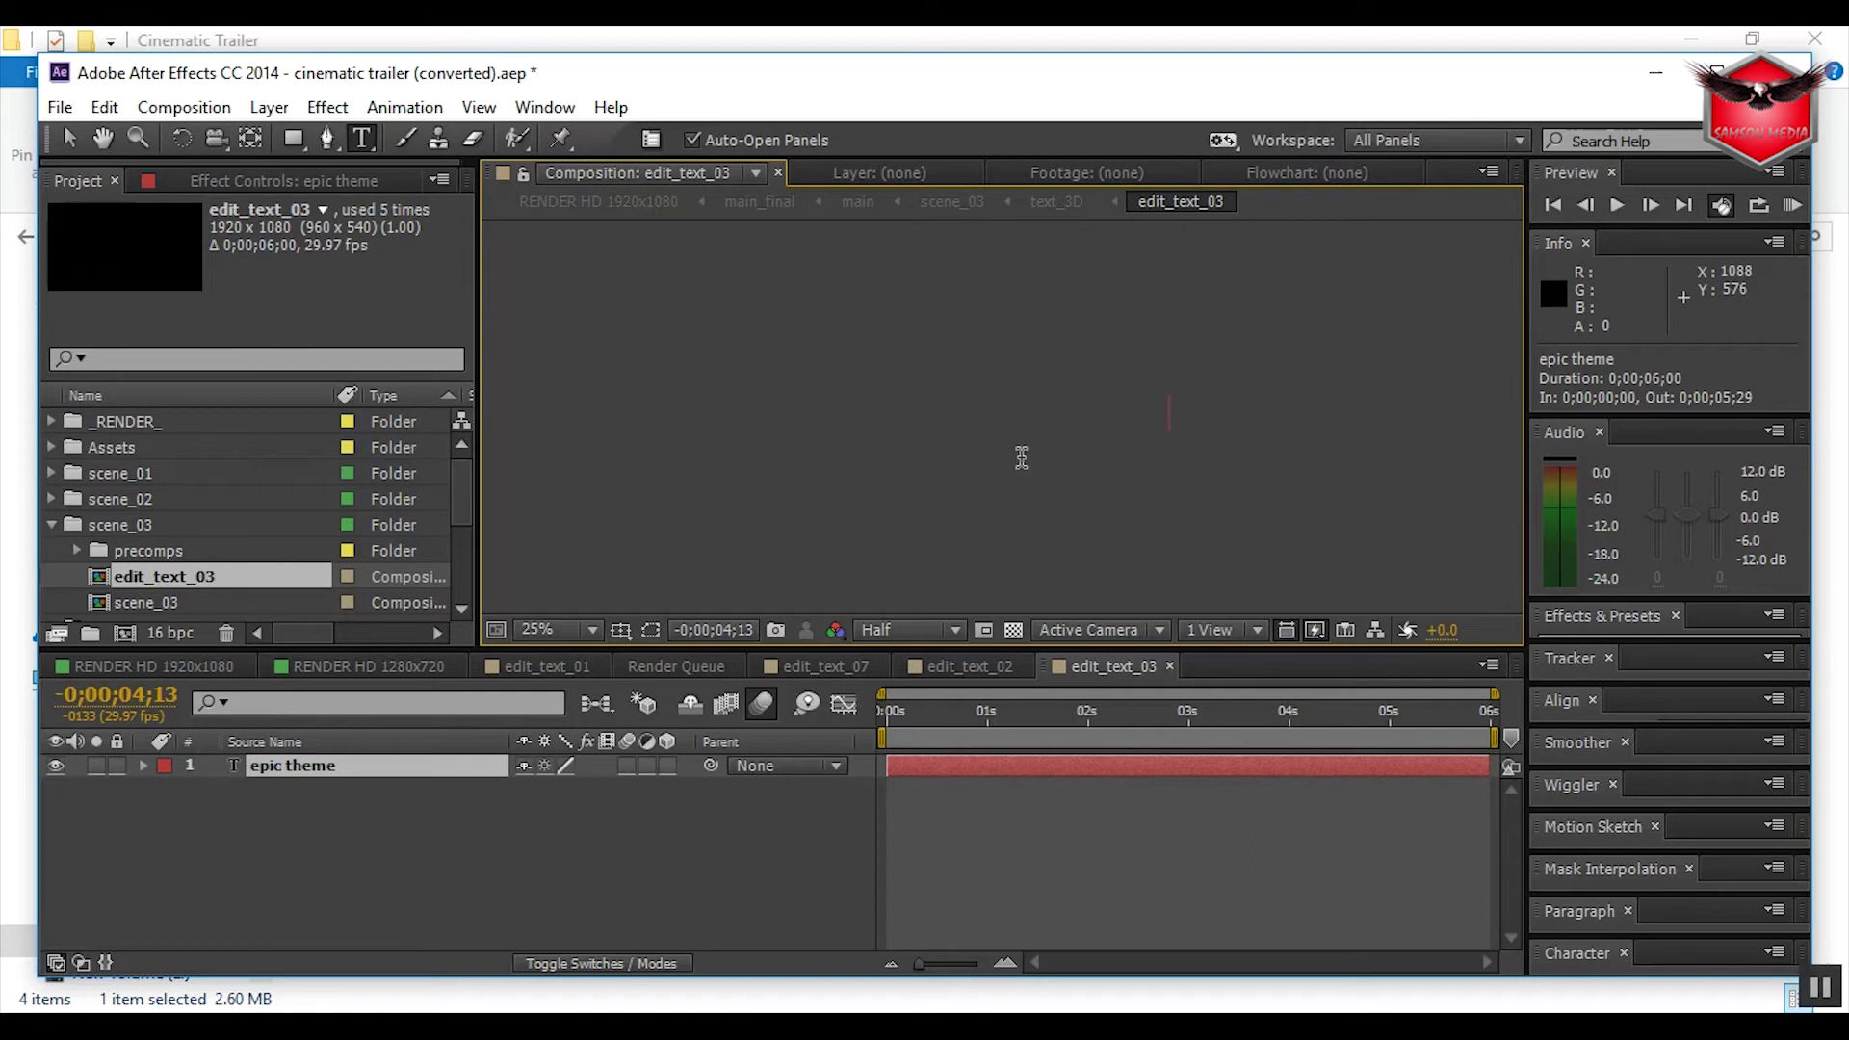
left_click(714, 818)
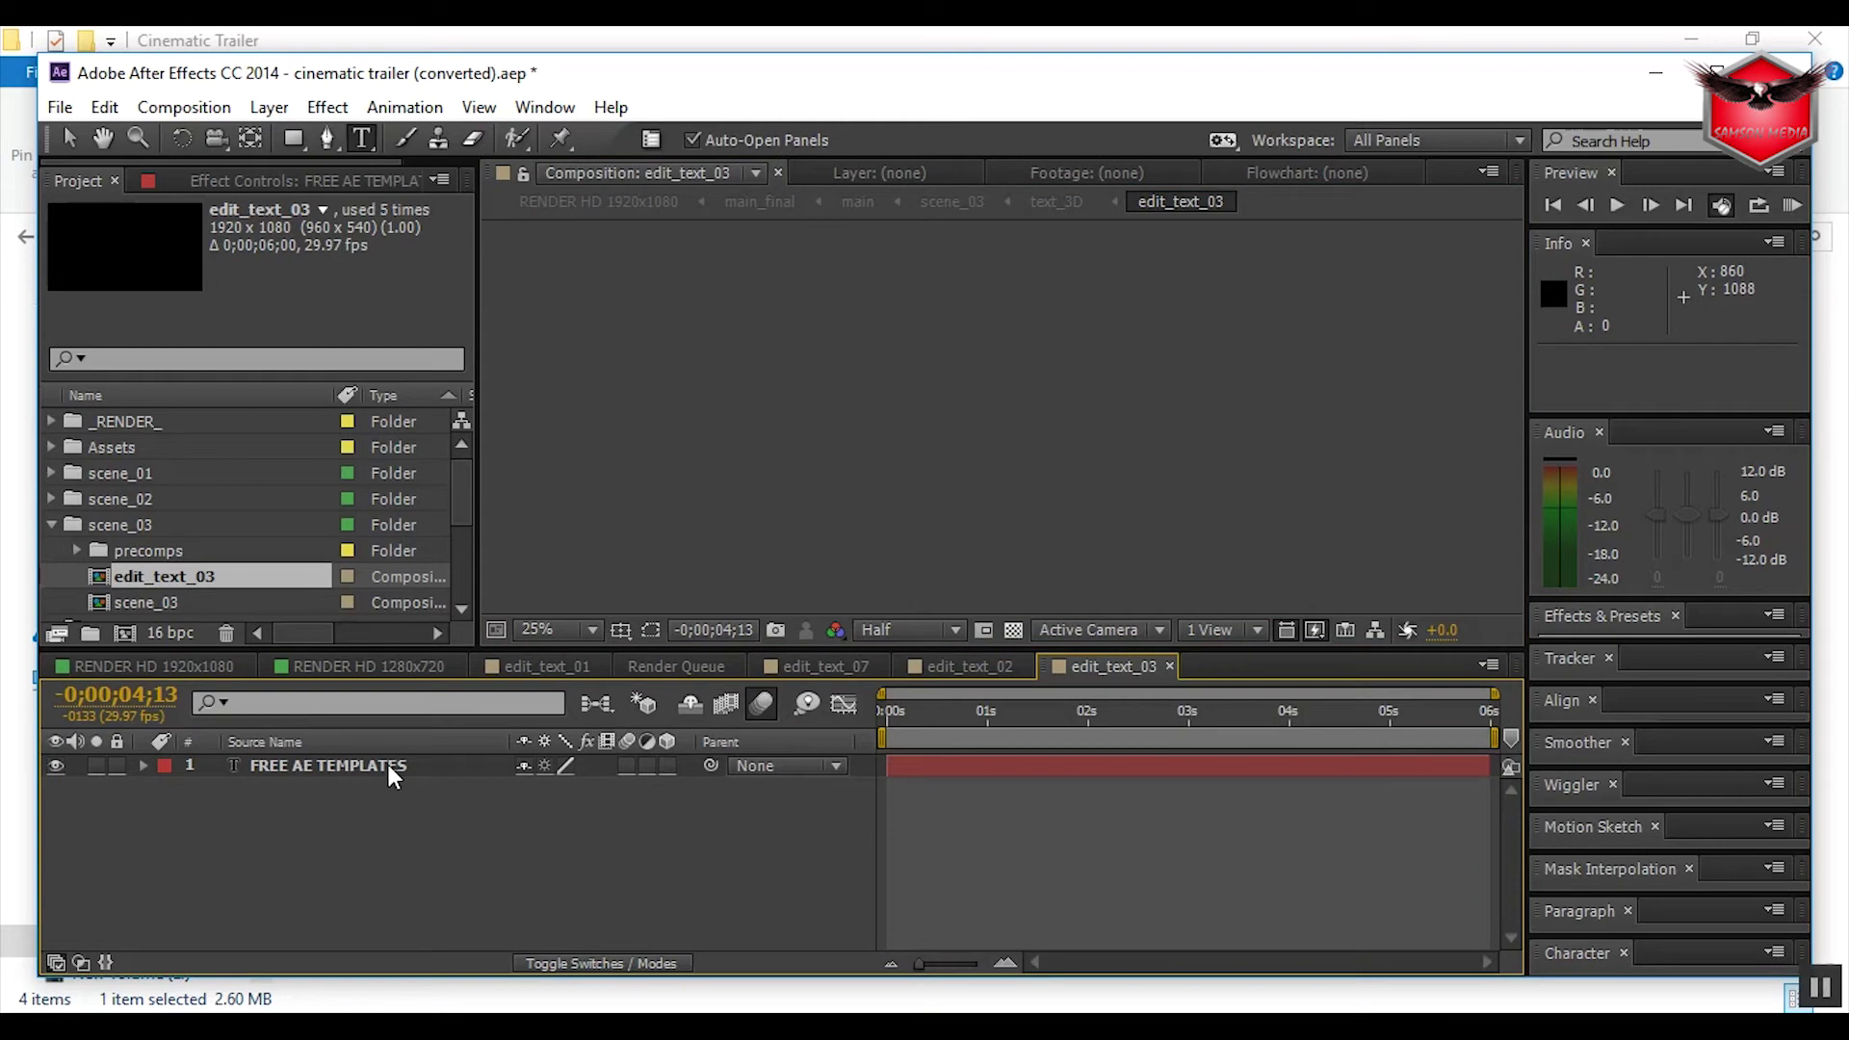
left_click(52, 525)
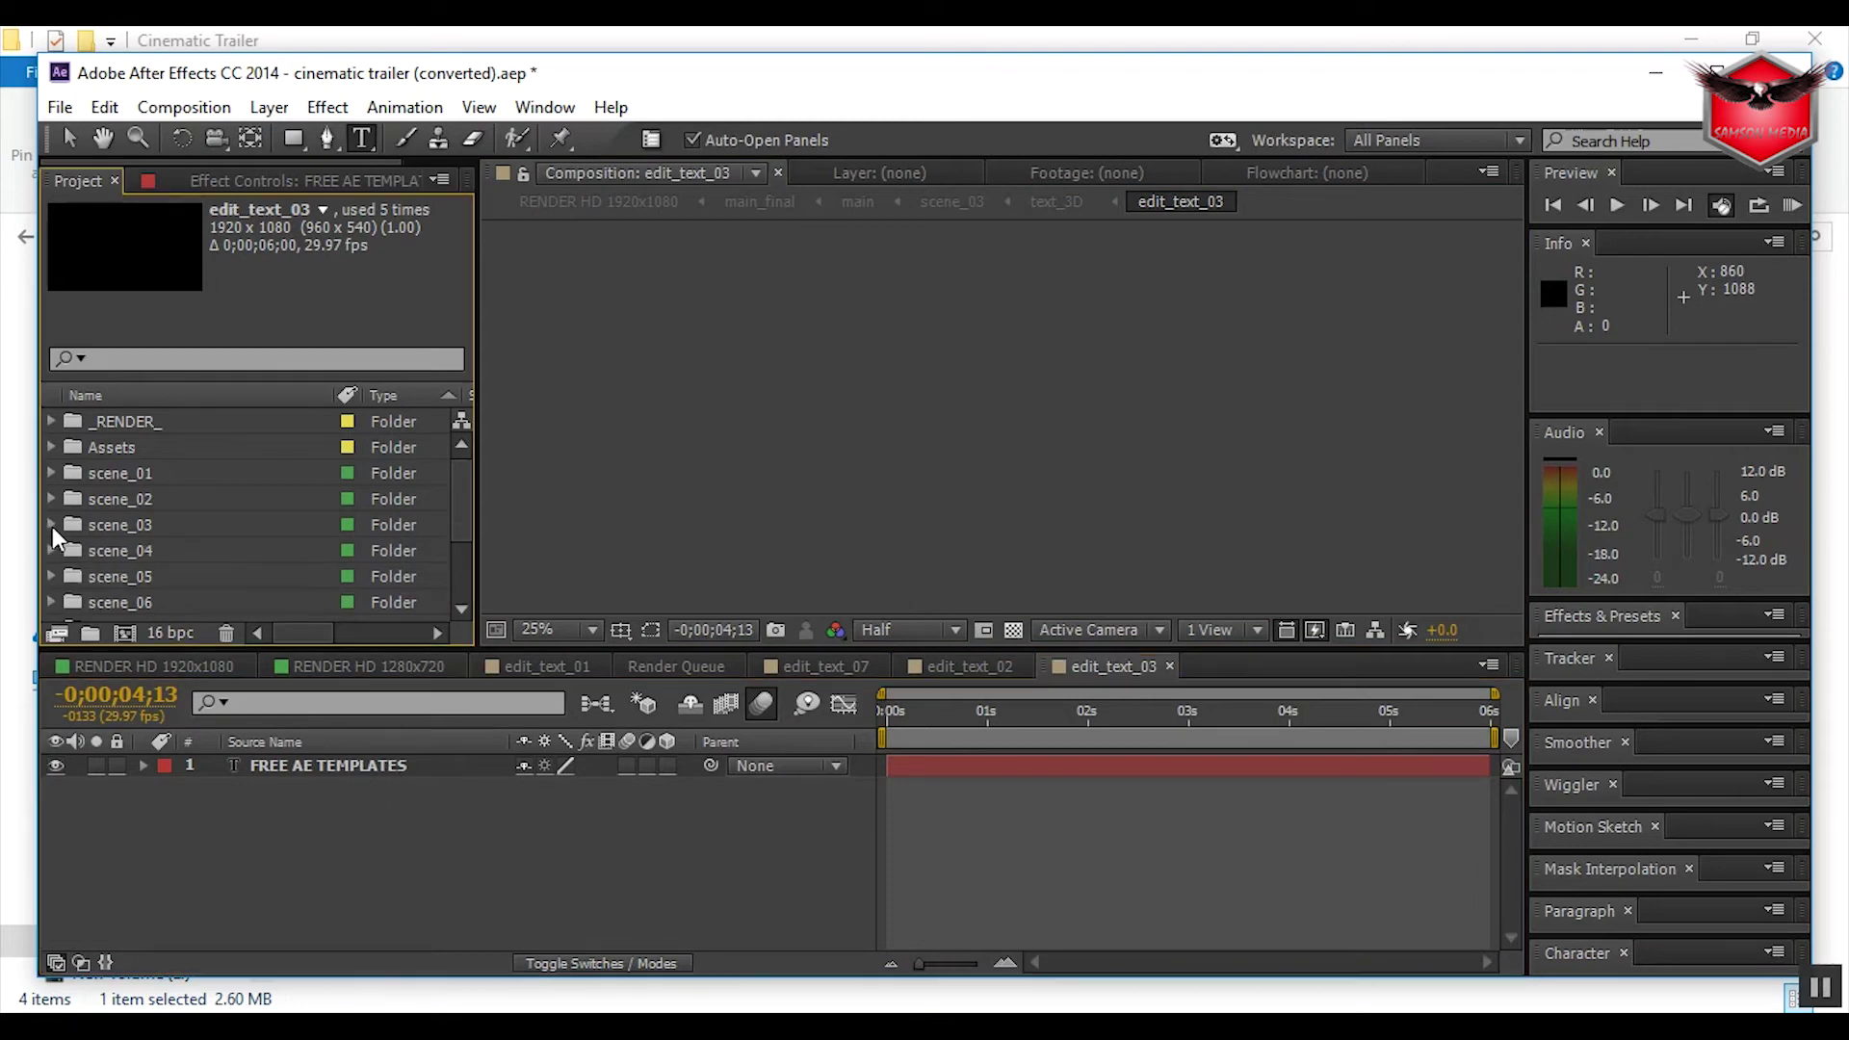
left_click(50, 545)
Change the edit_text_04 title to easy to use, then open edit_text_05 from scene_05.
double_click(102, 581)
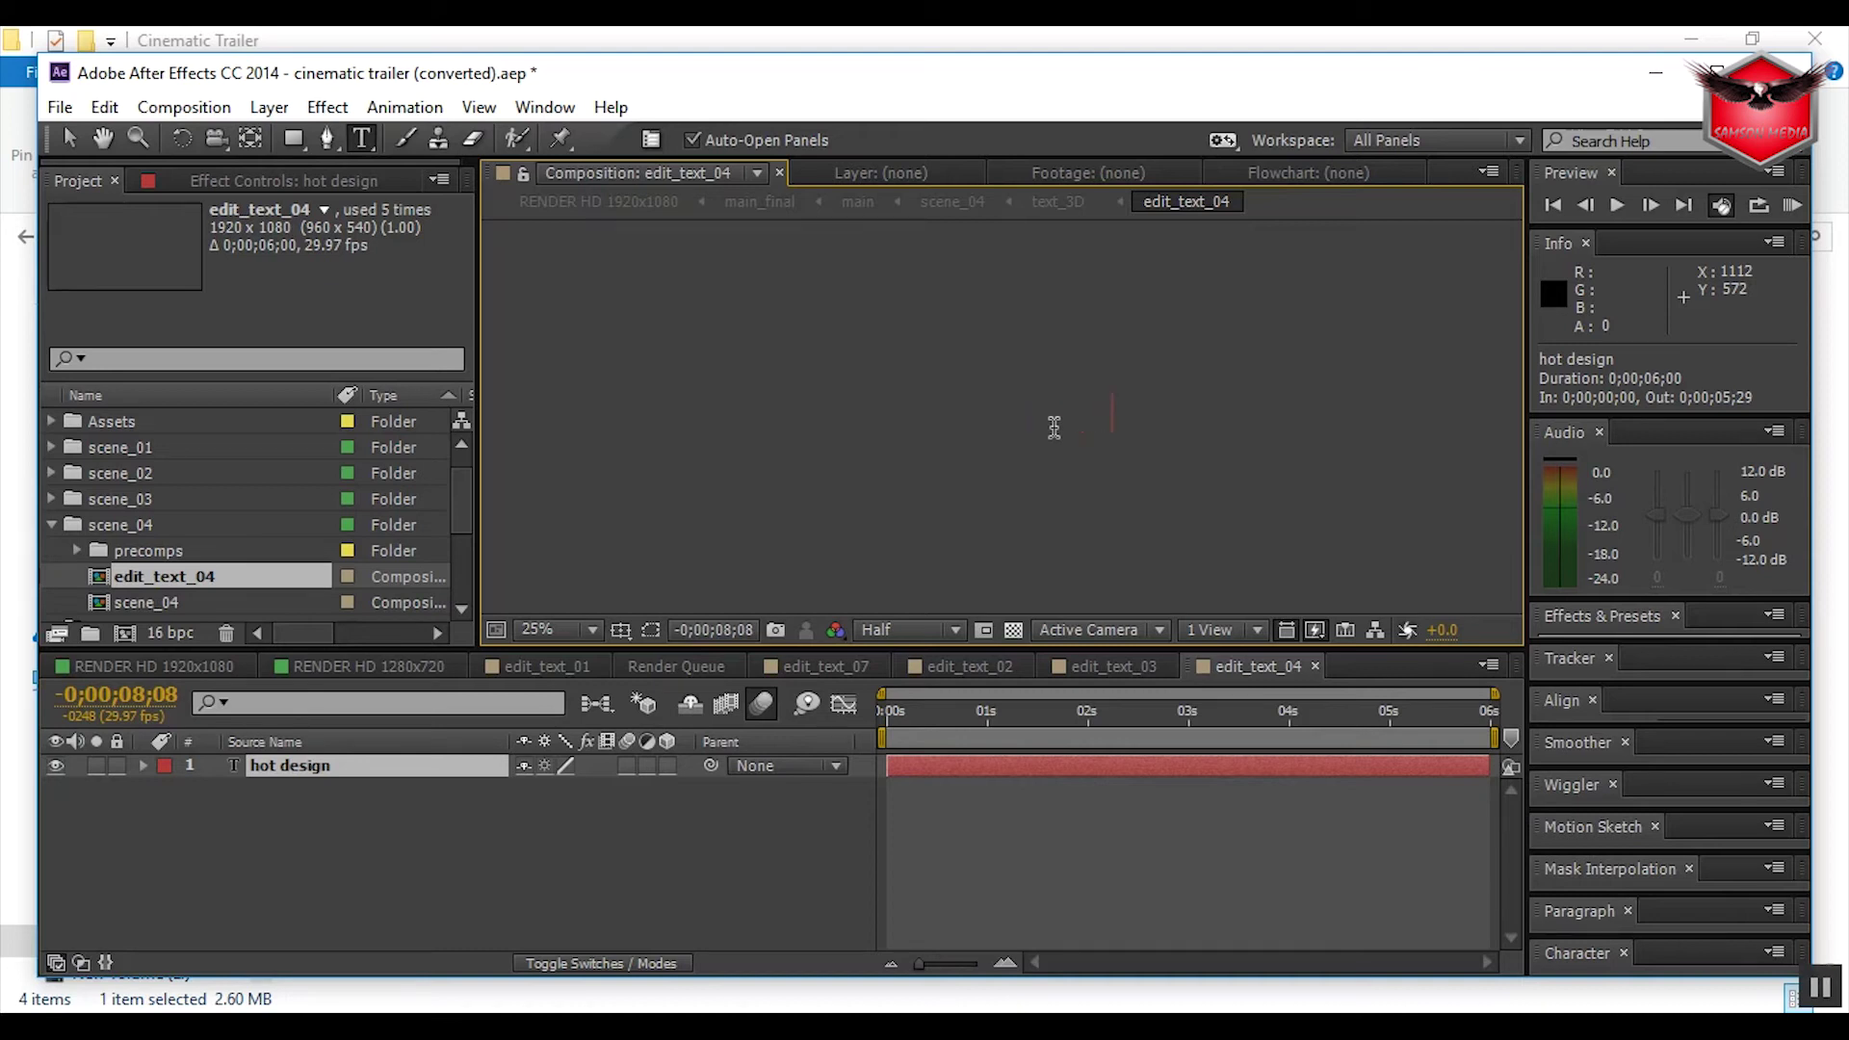
left_click(644, 881)
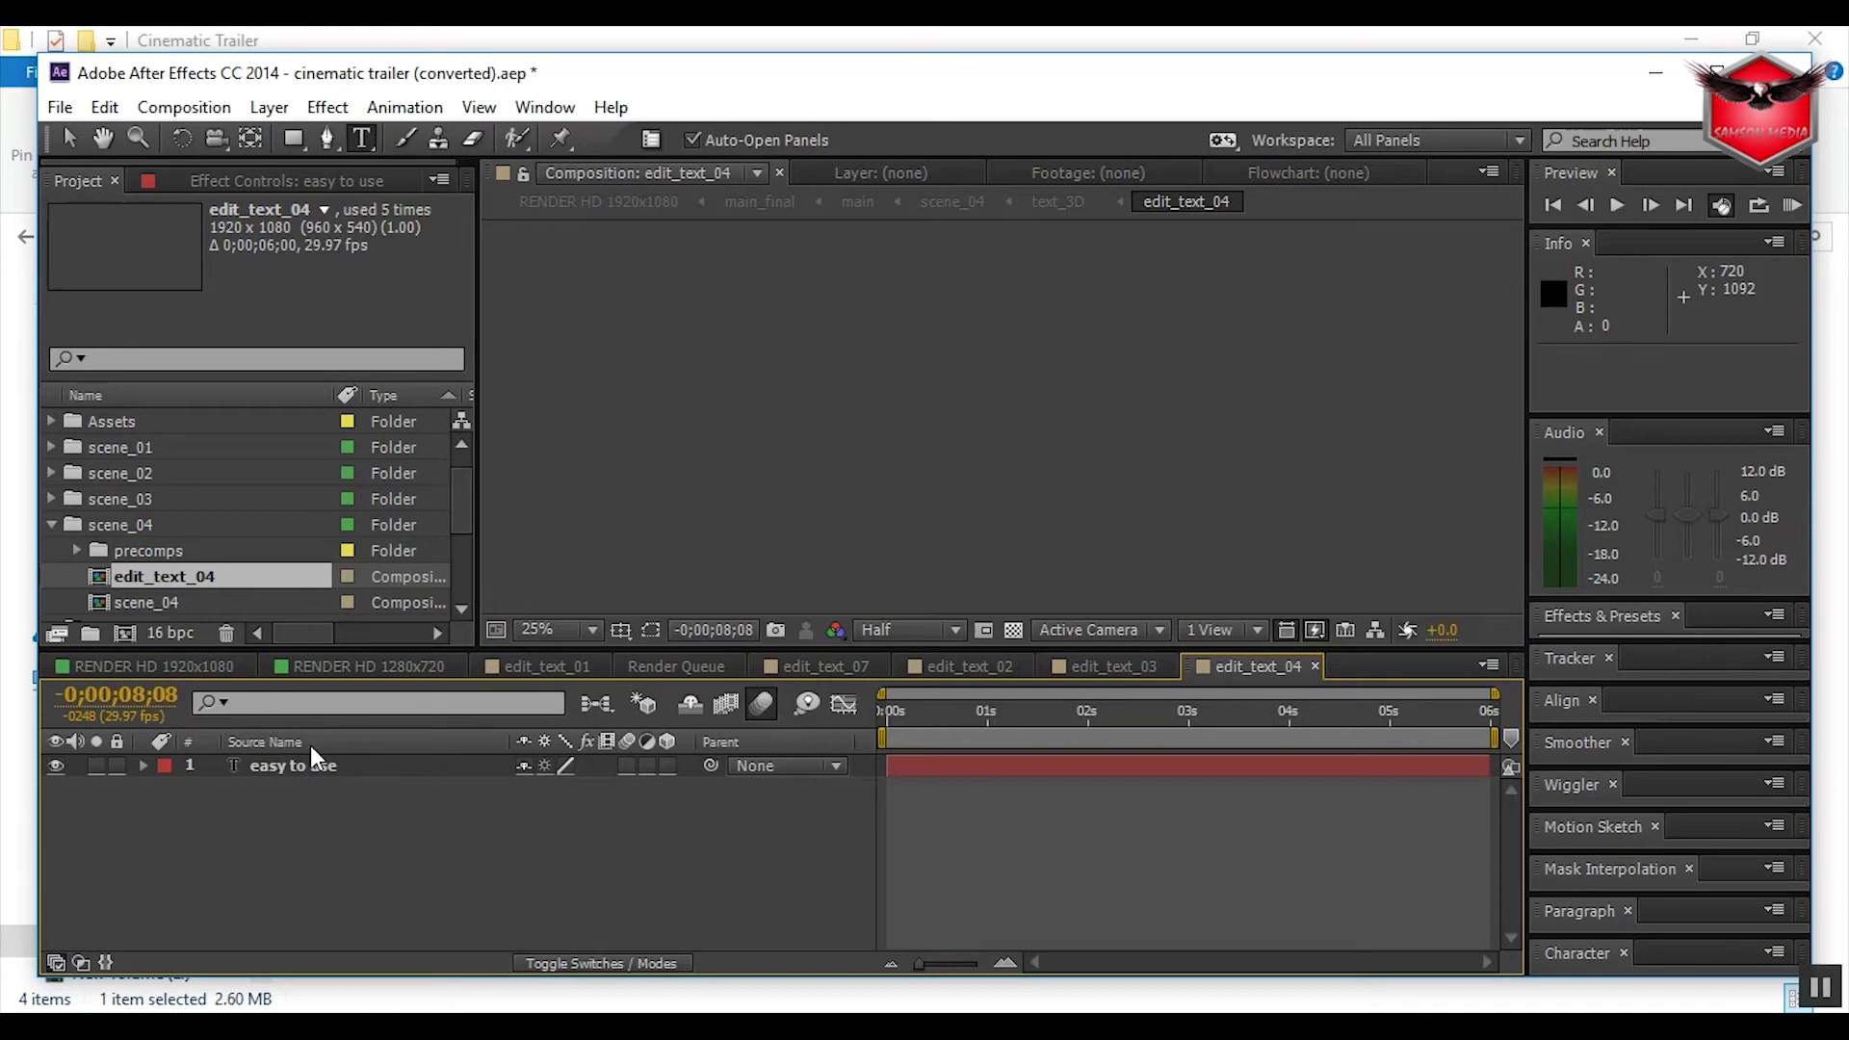
left_click(54, 524)
left_click(56, 547)
double_click(166, 581)
double_click(992, 418)
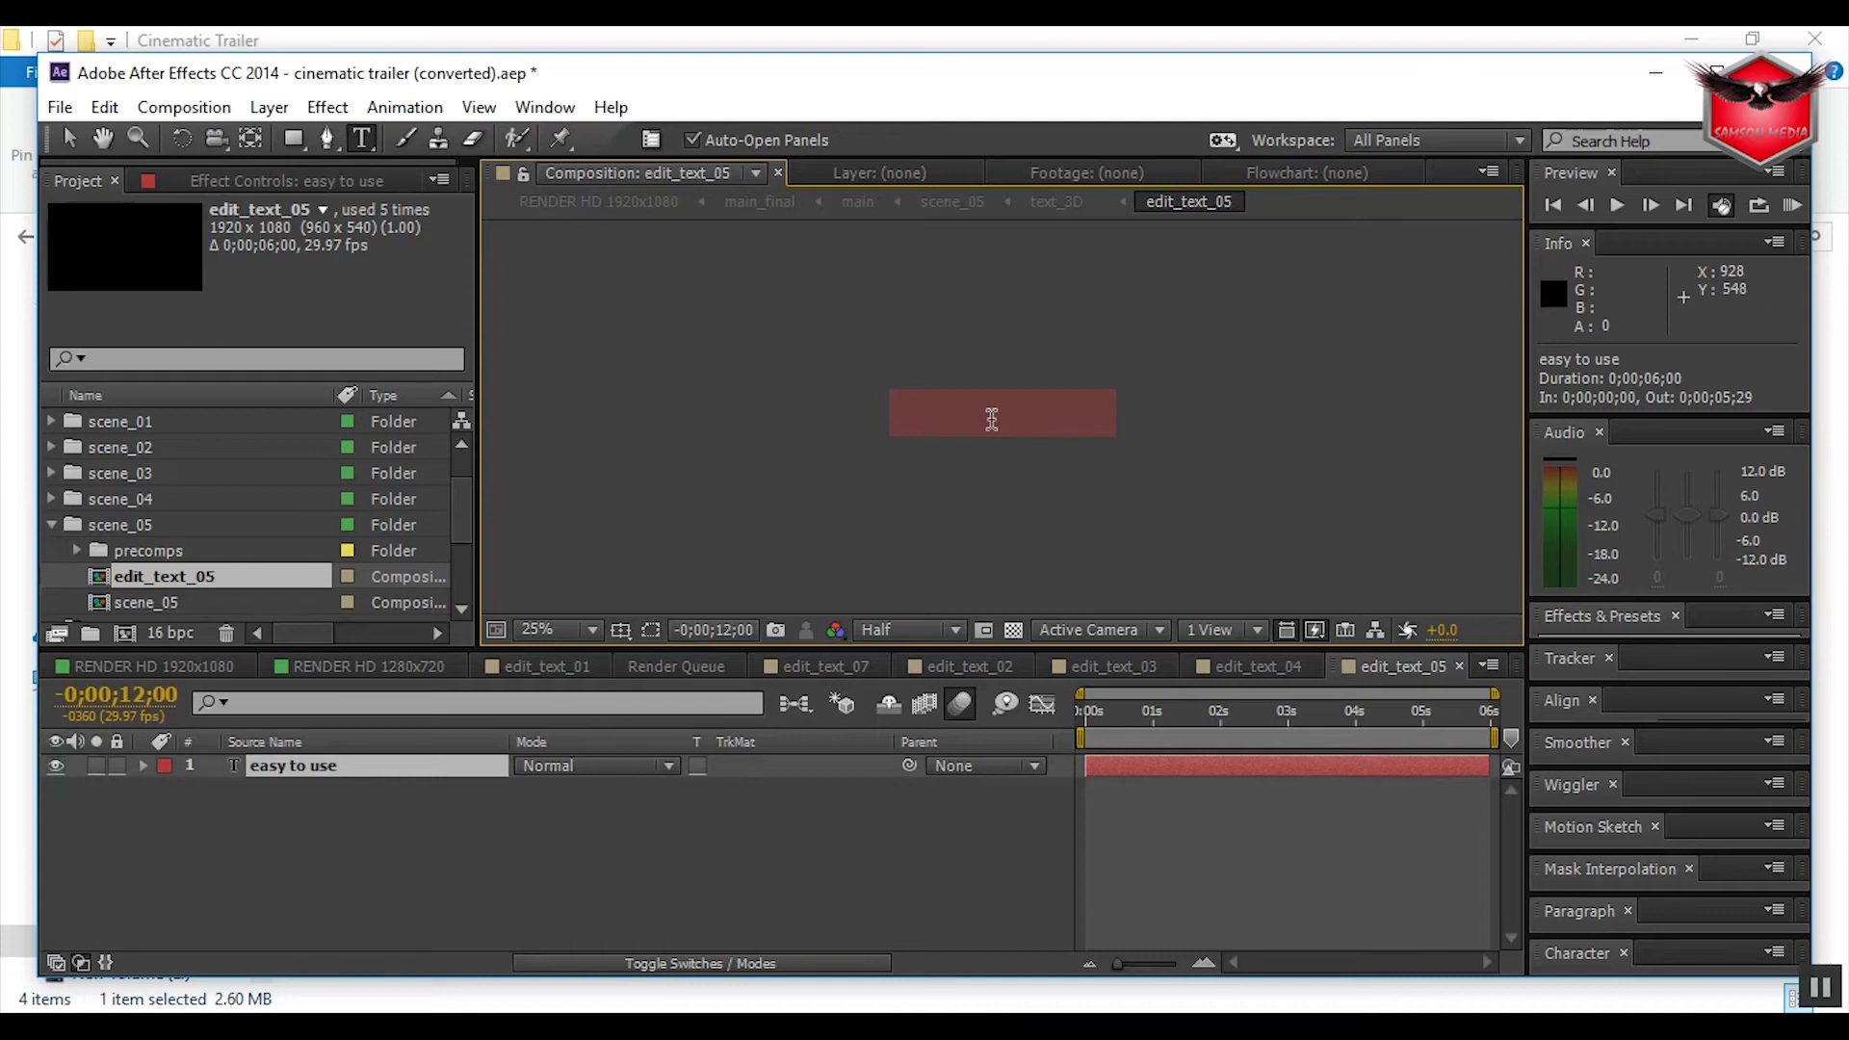
Replace the edit_text_05 title with for more tutorials and commit it.
key("BackSpace")
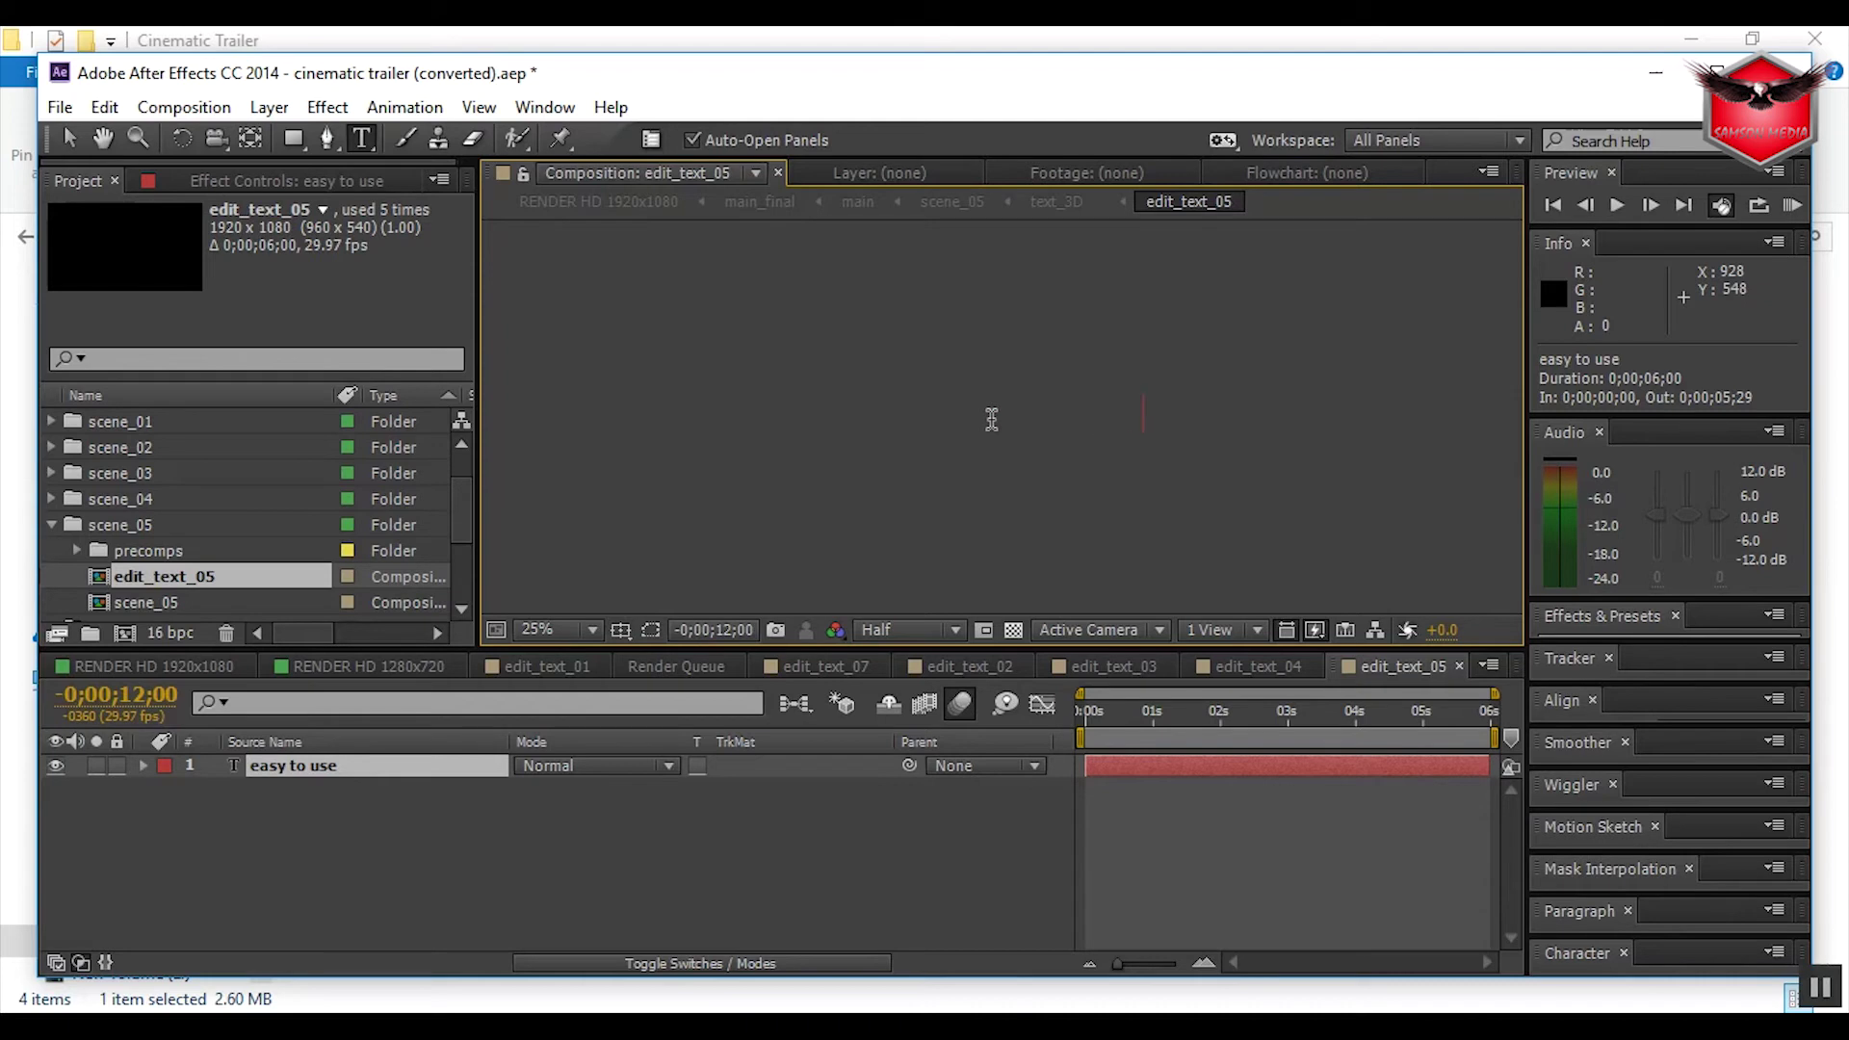
type("e")
left_click(601, 859)
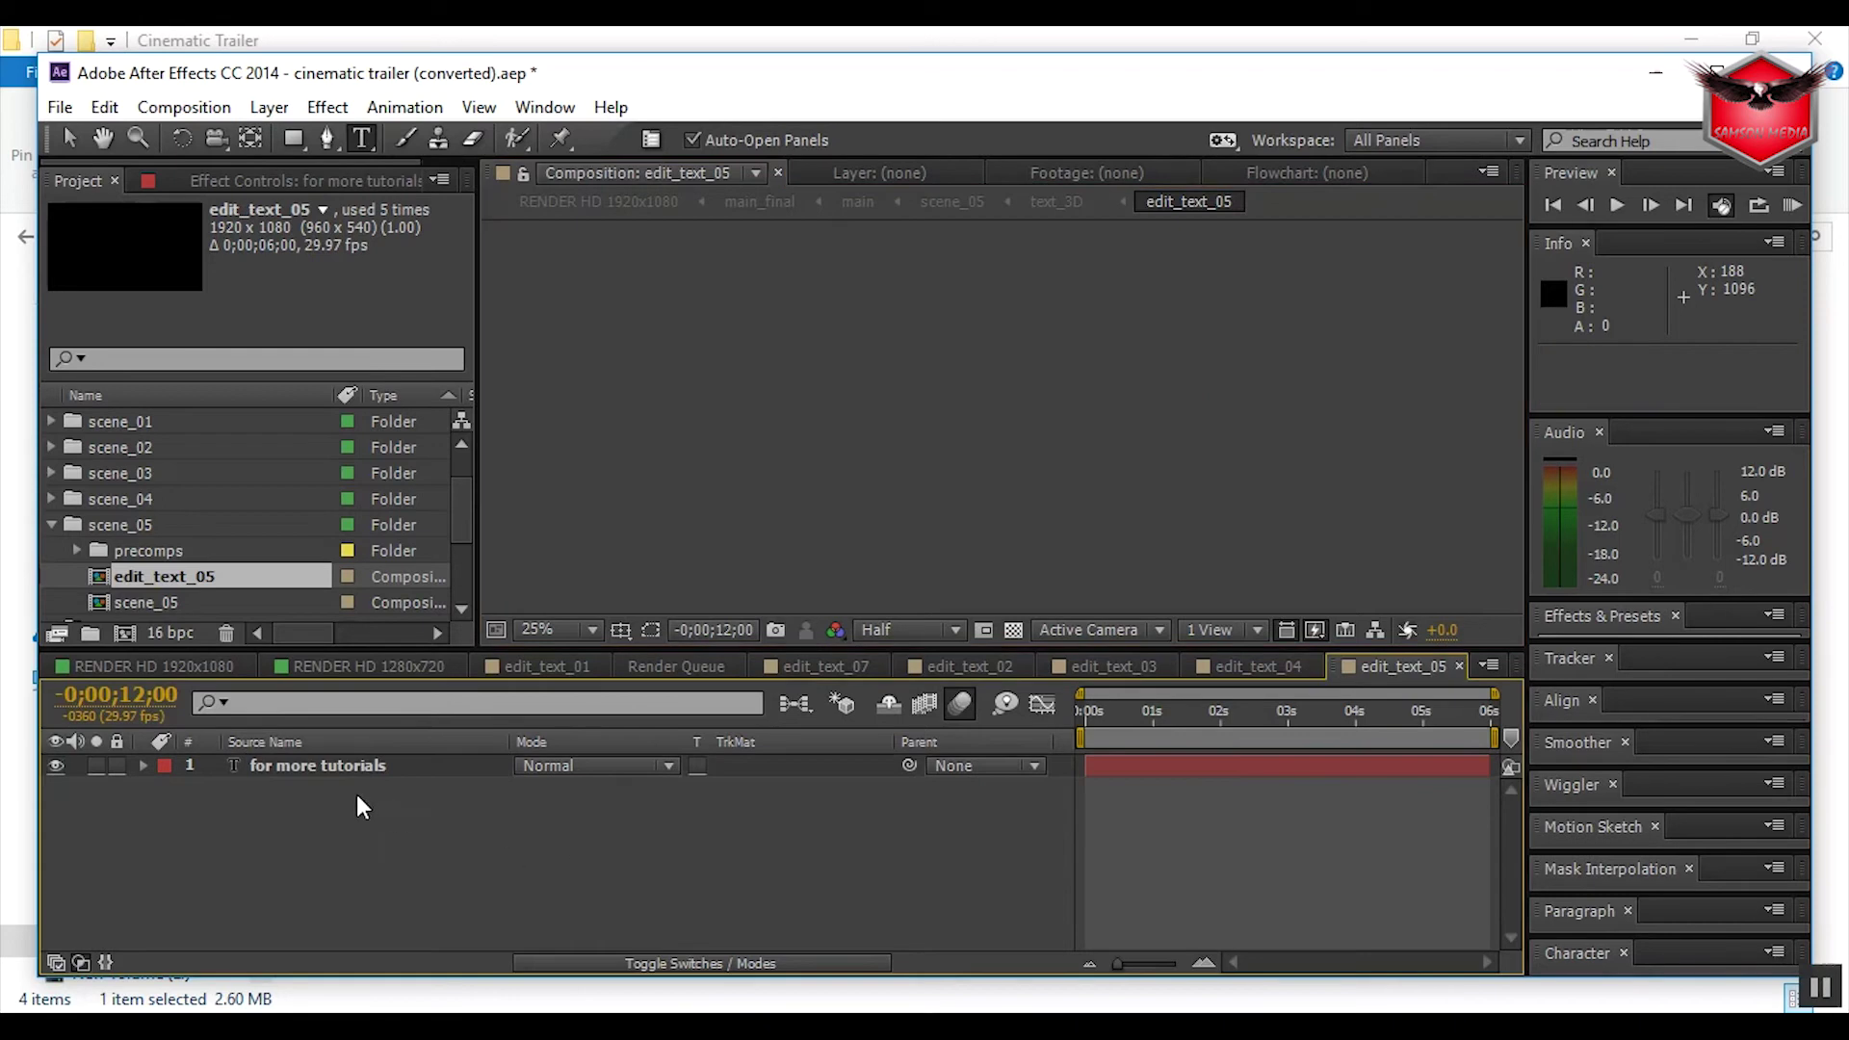
left_click(44, 524)
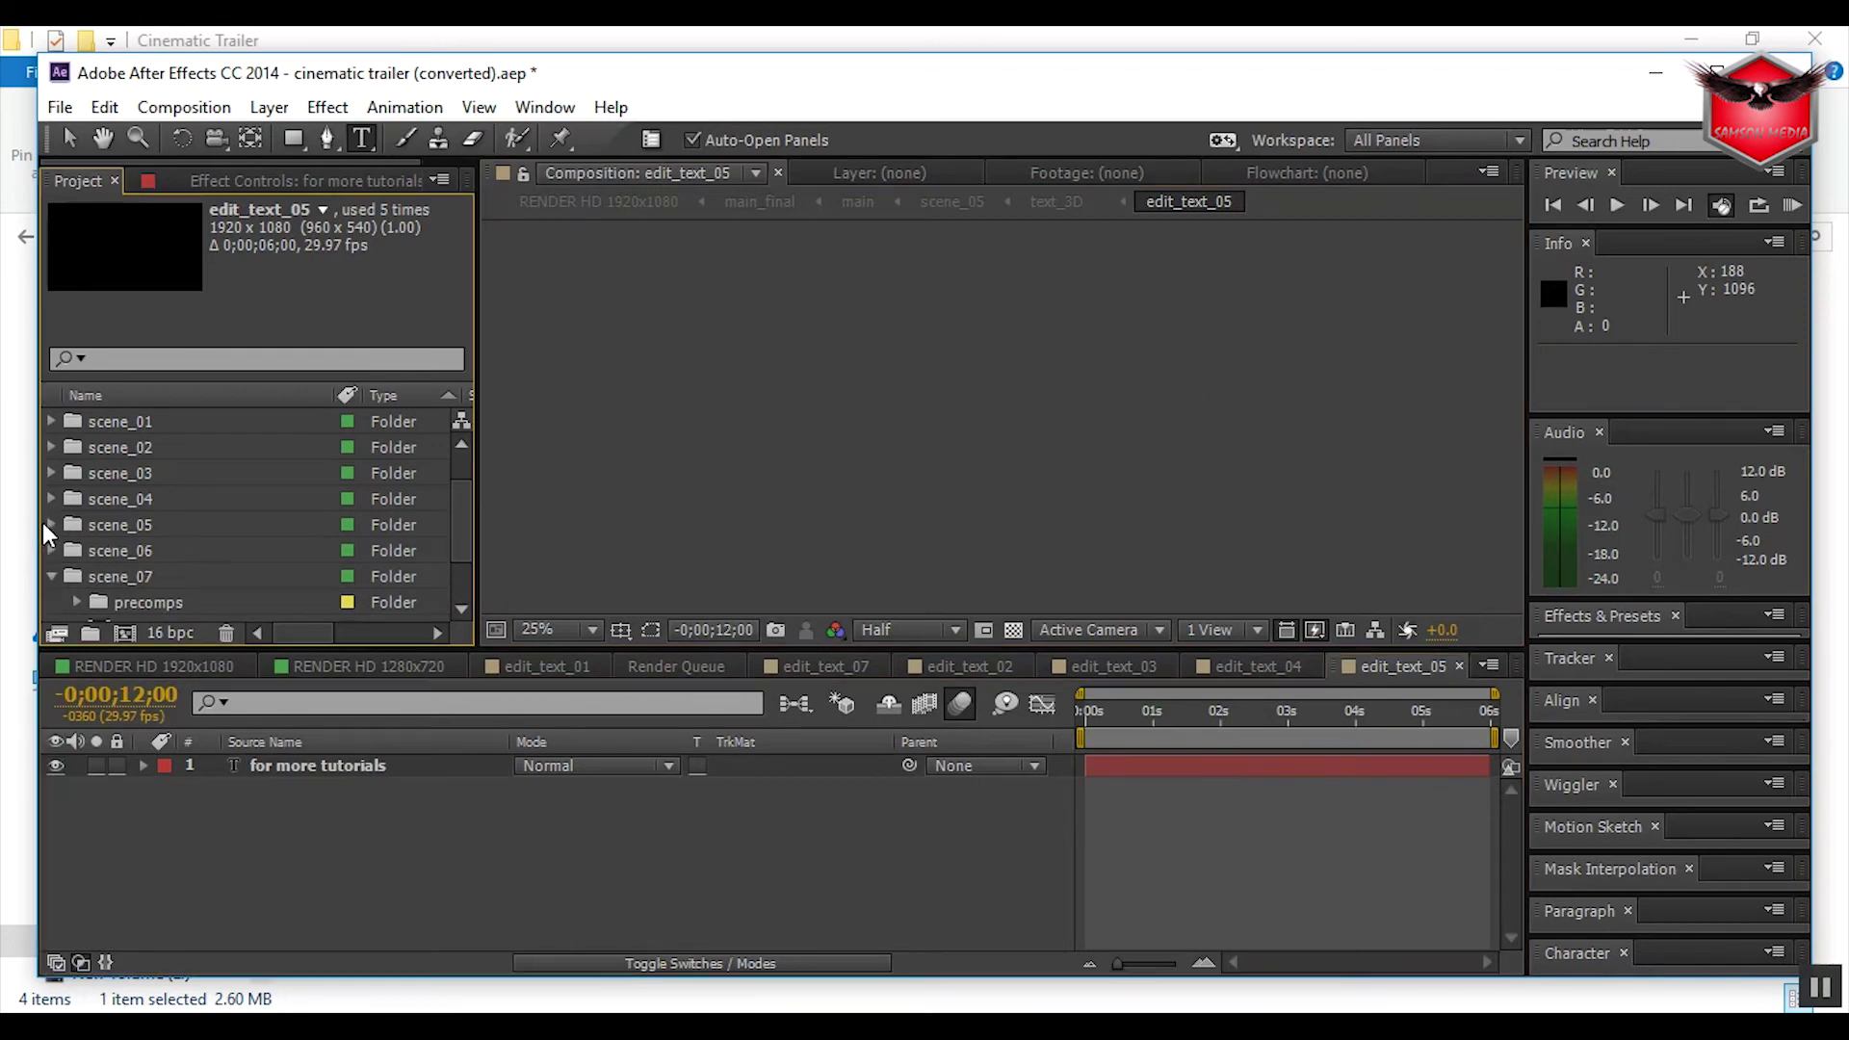
left_click(52, 551)
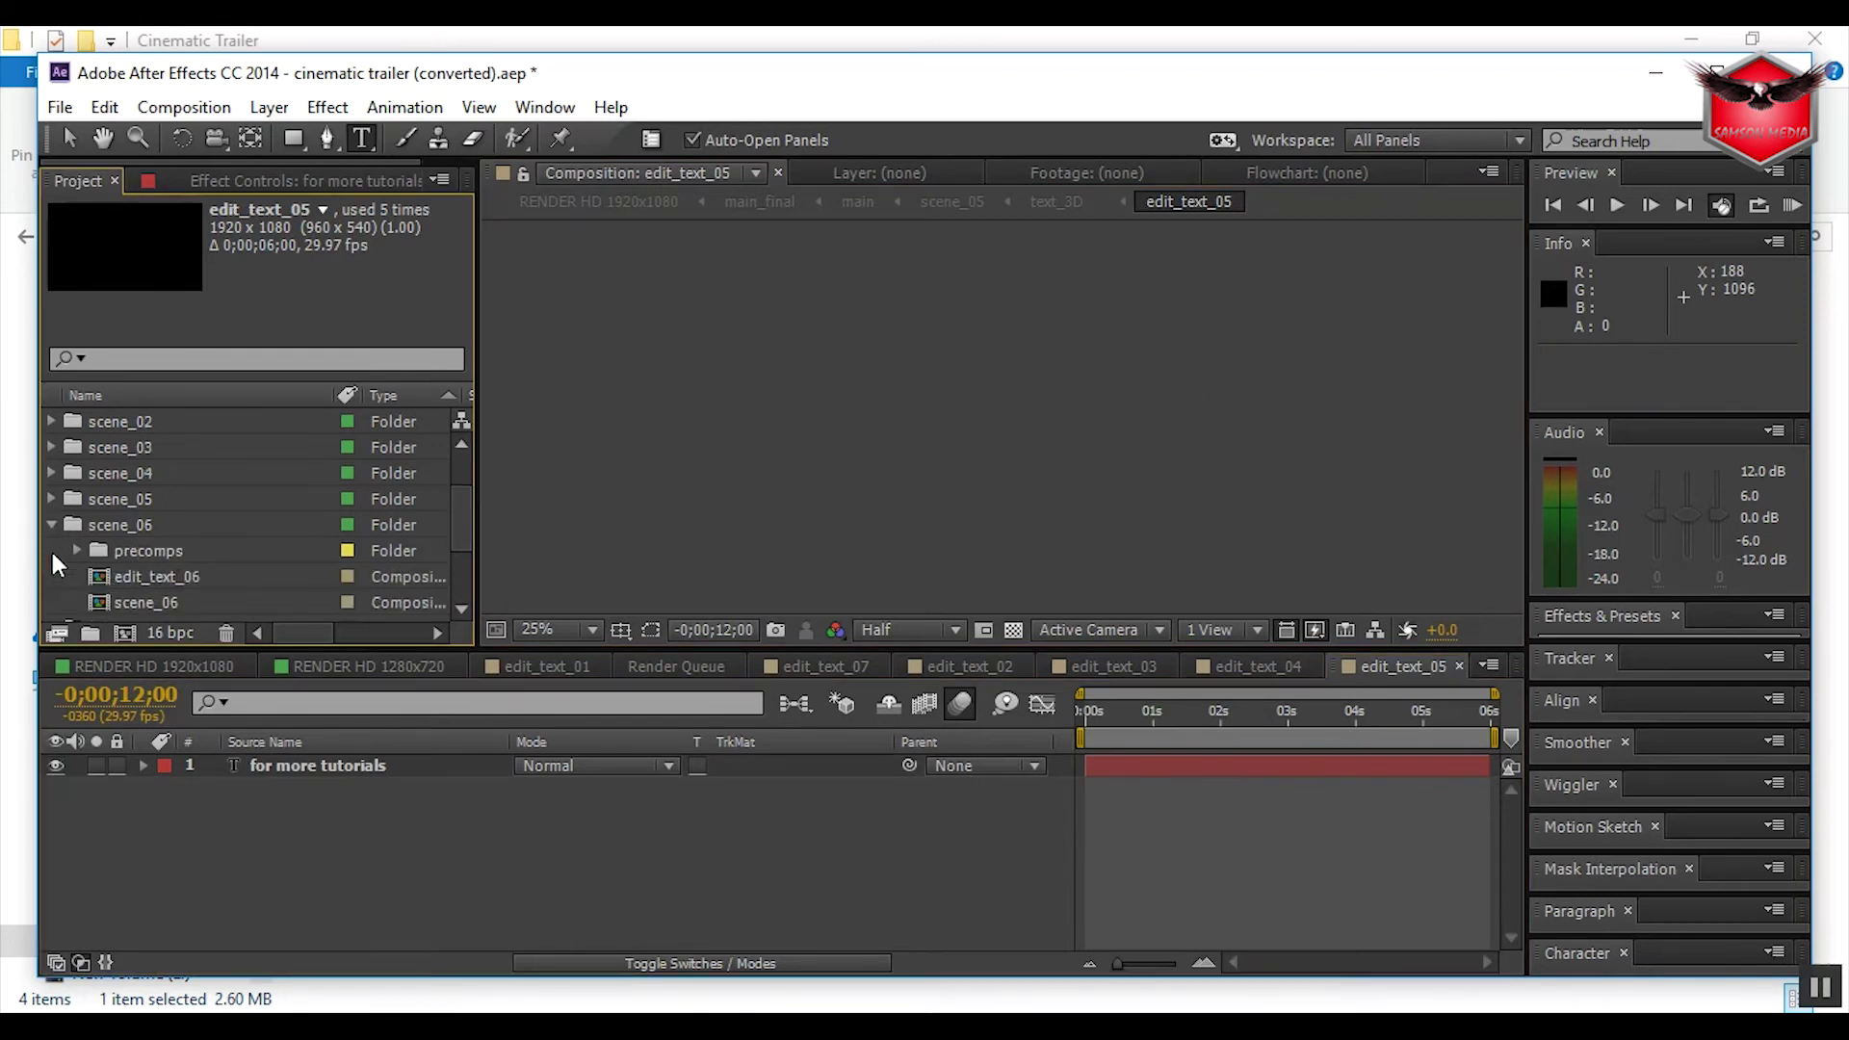
Open edit_text_06 and replace its energetic title with subscribe to.
double_click(116, 568)
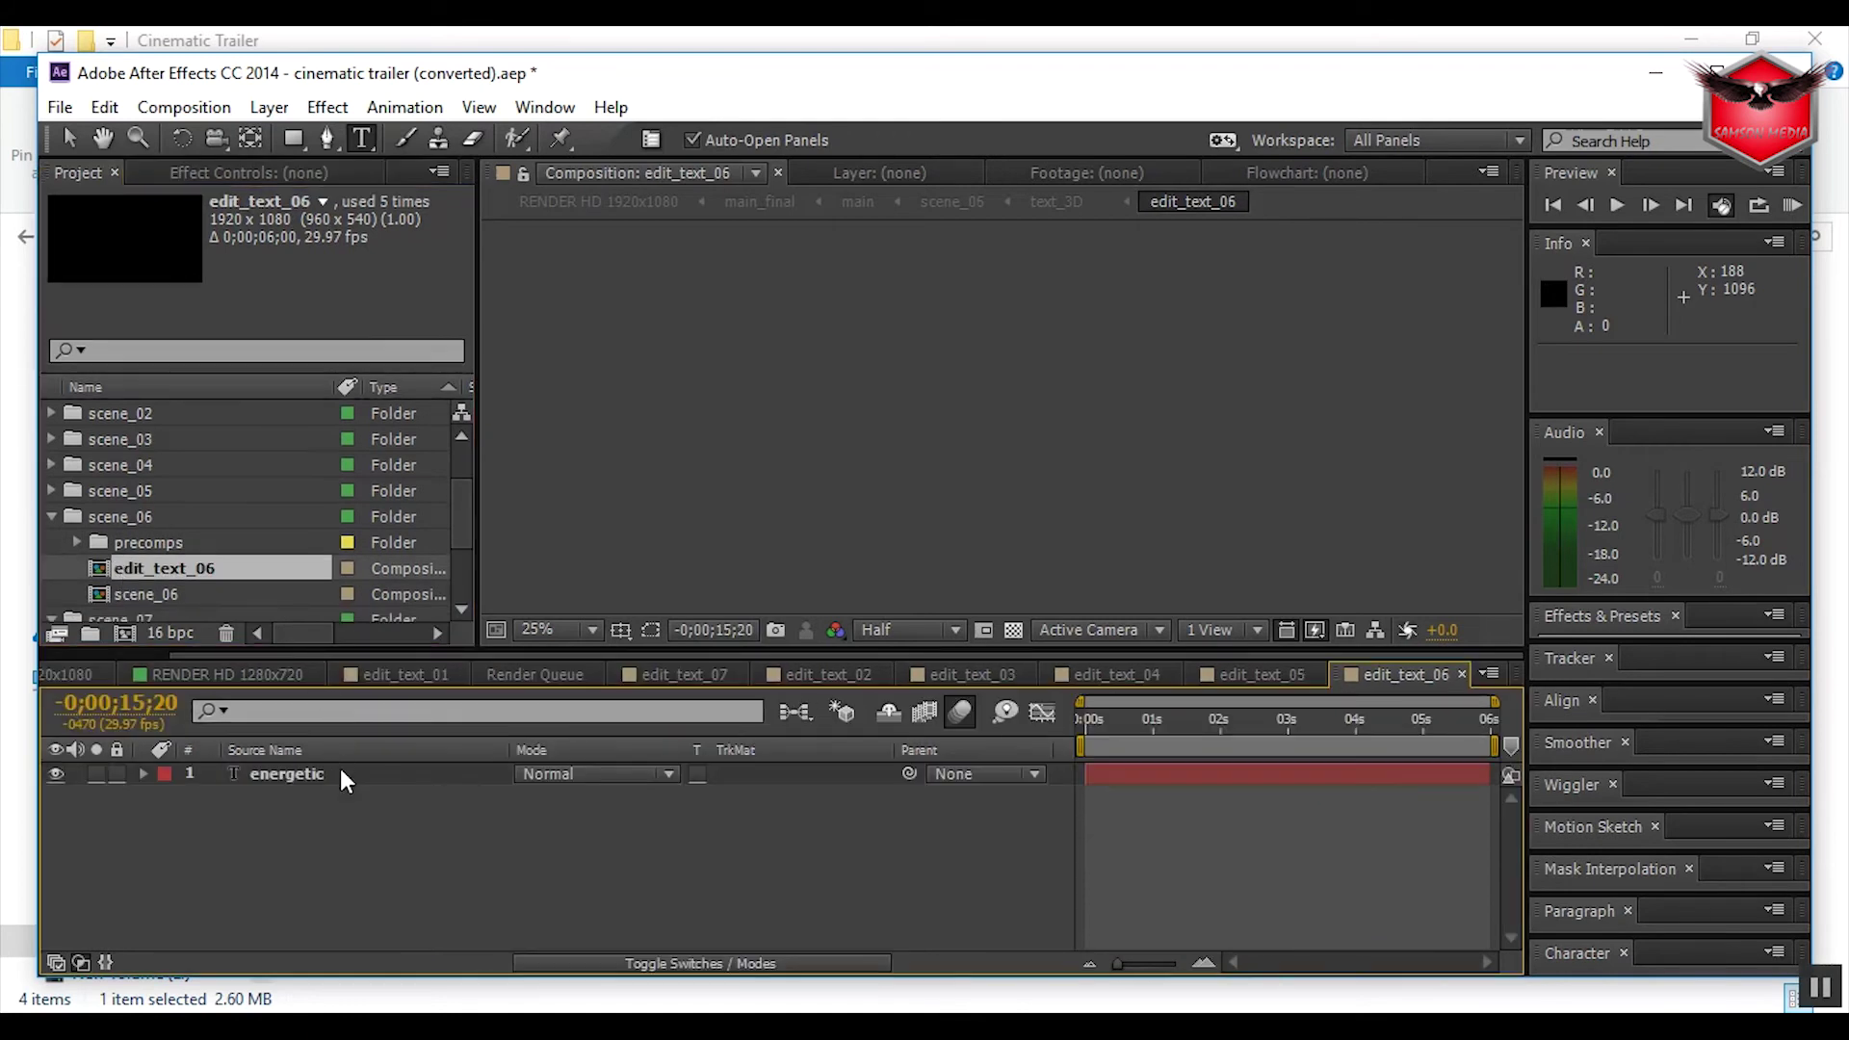
left_click(342, 775)
key("BackSpace")
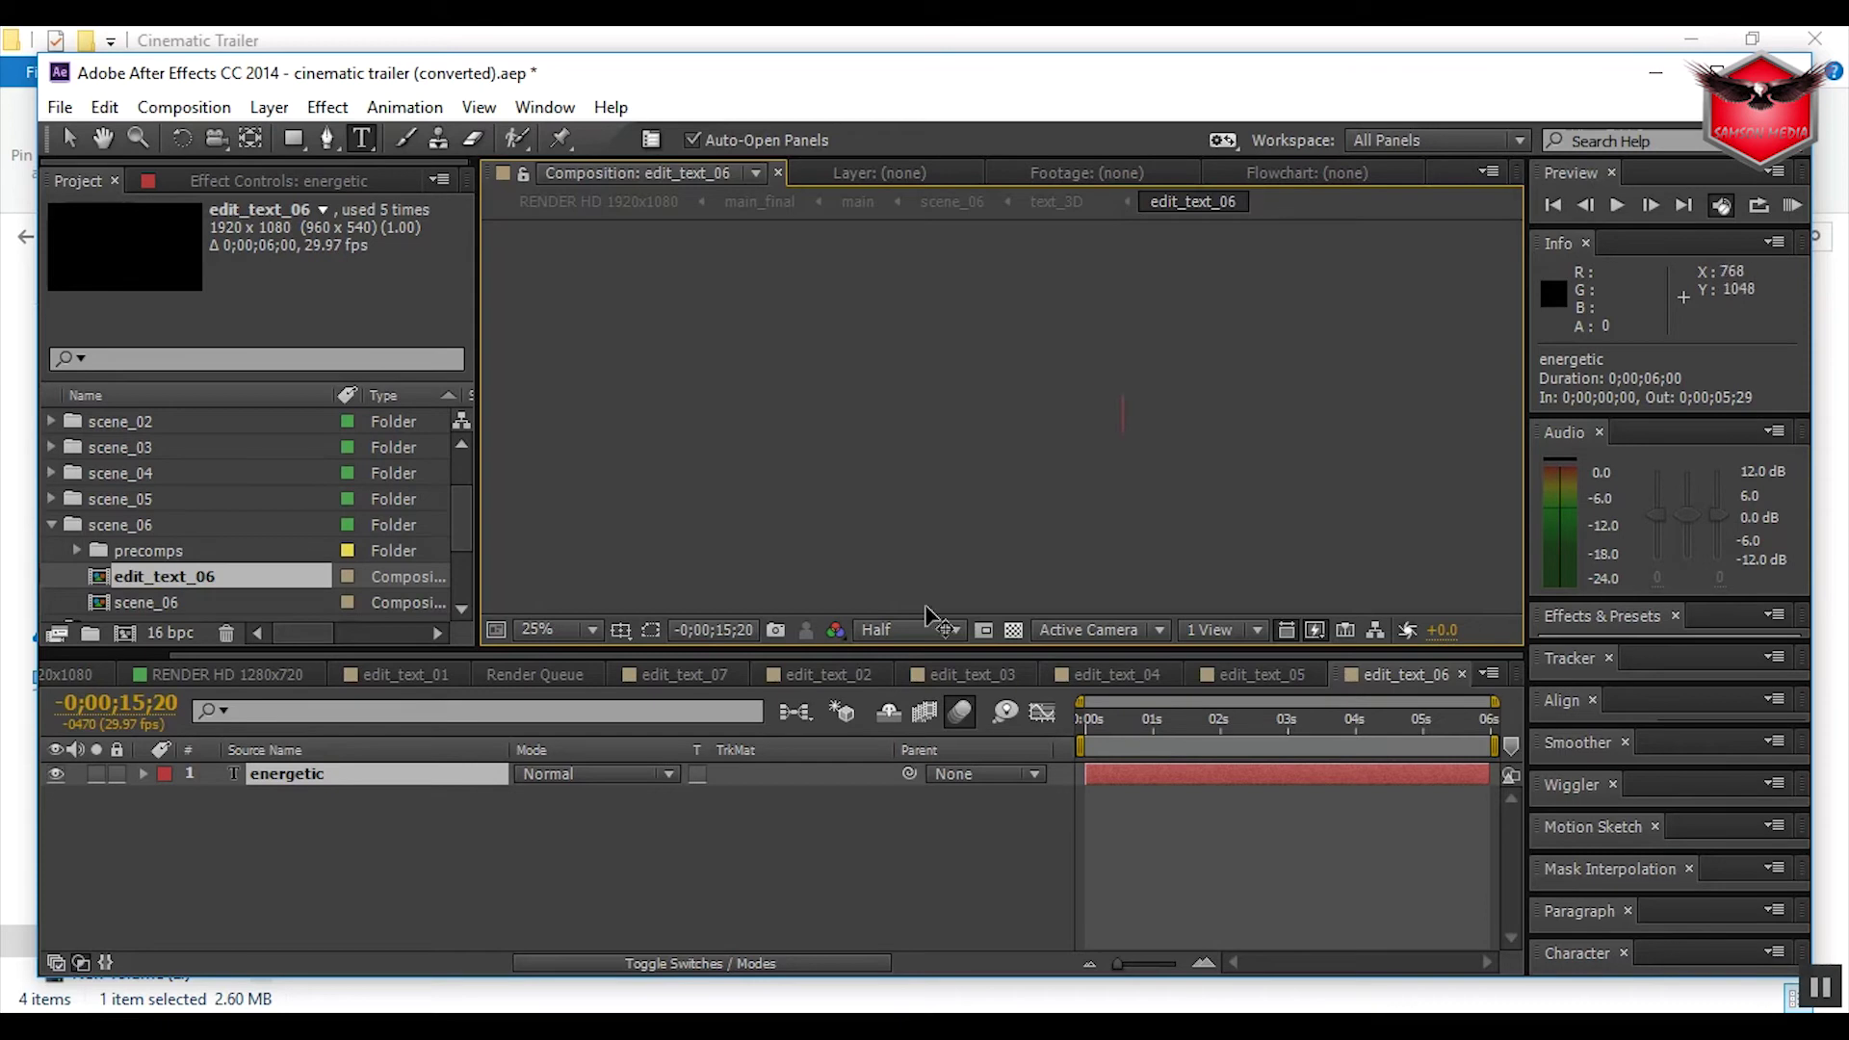
left_click(823, 858)
left_click_drag(466, 489, 469, 526)
scroll(468, 523, "down", 1)
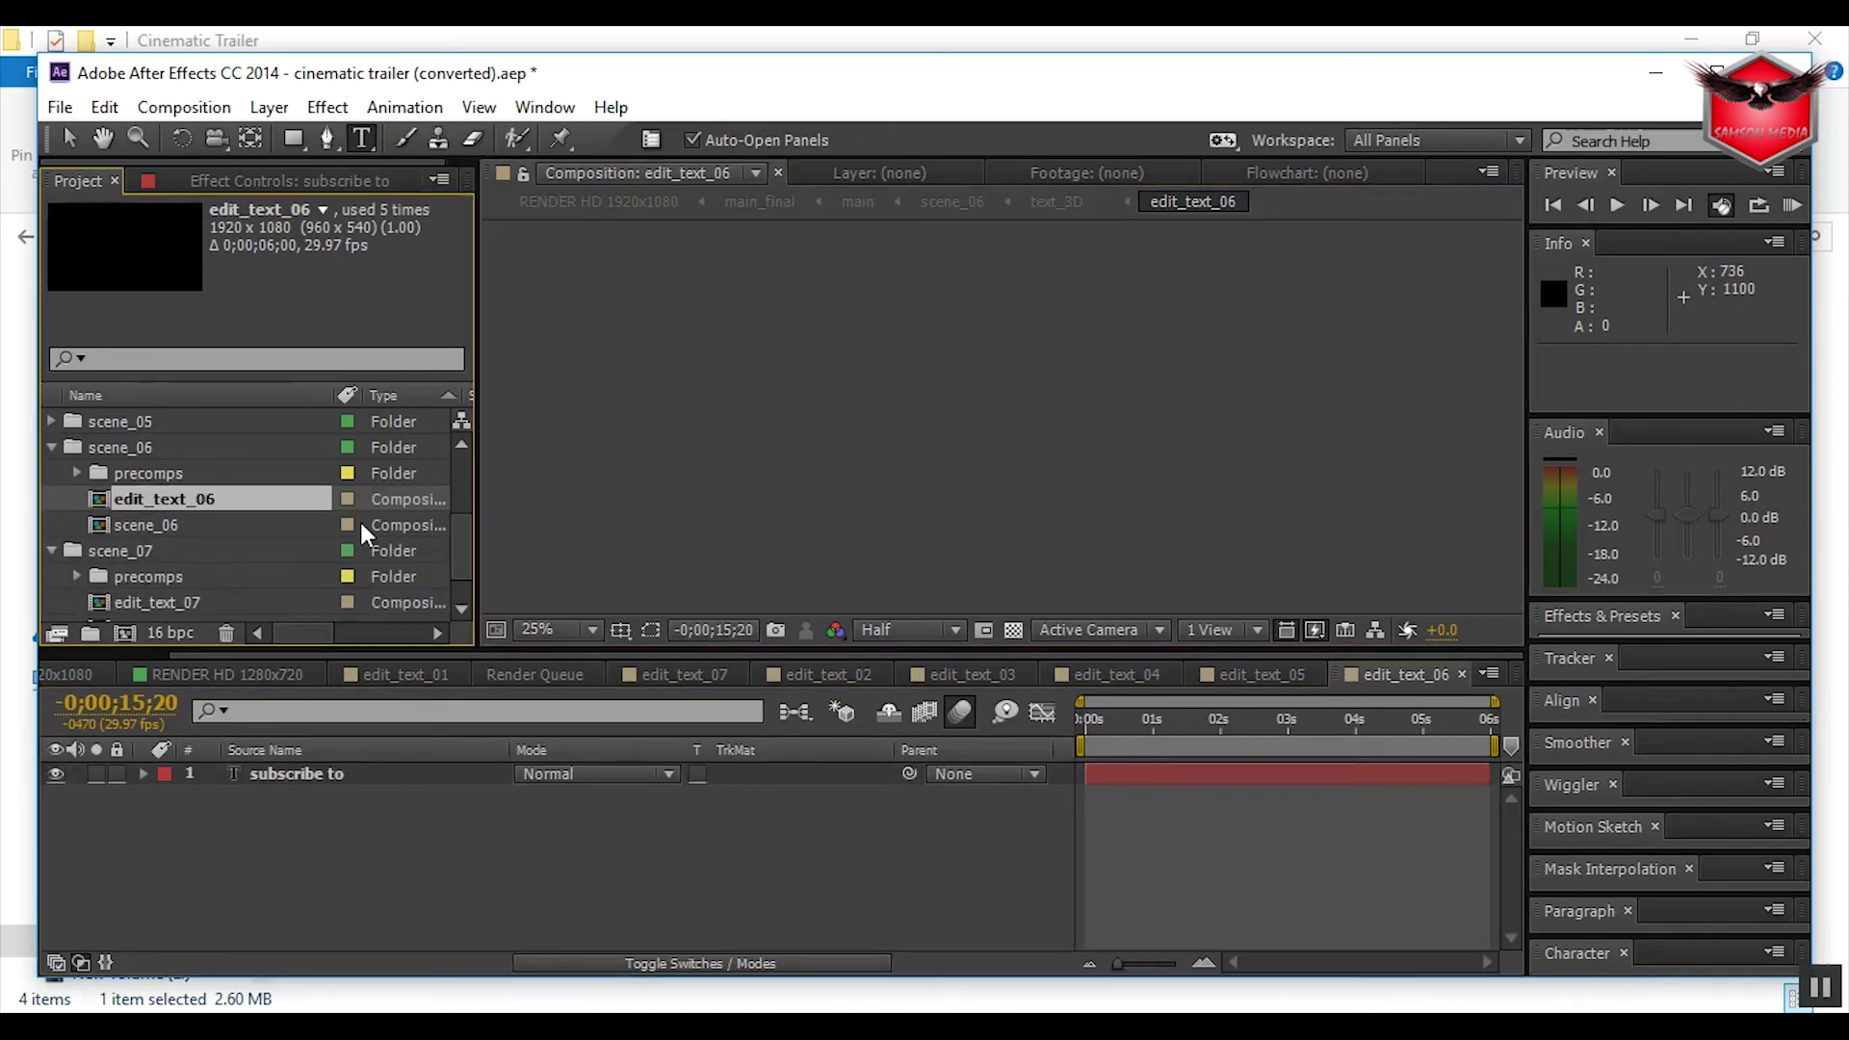
Replace the 'powerful' title in edit_text_07 with the channel name.
left_click(52, 447)
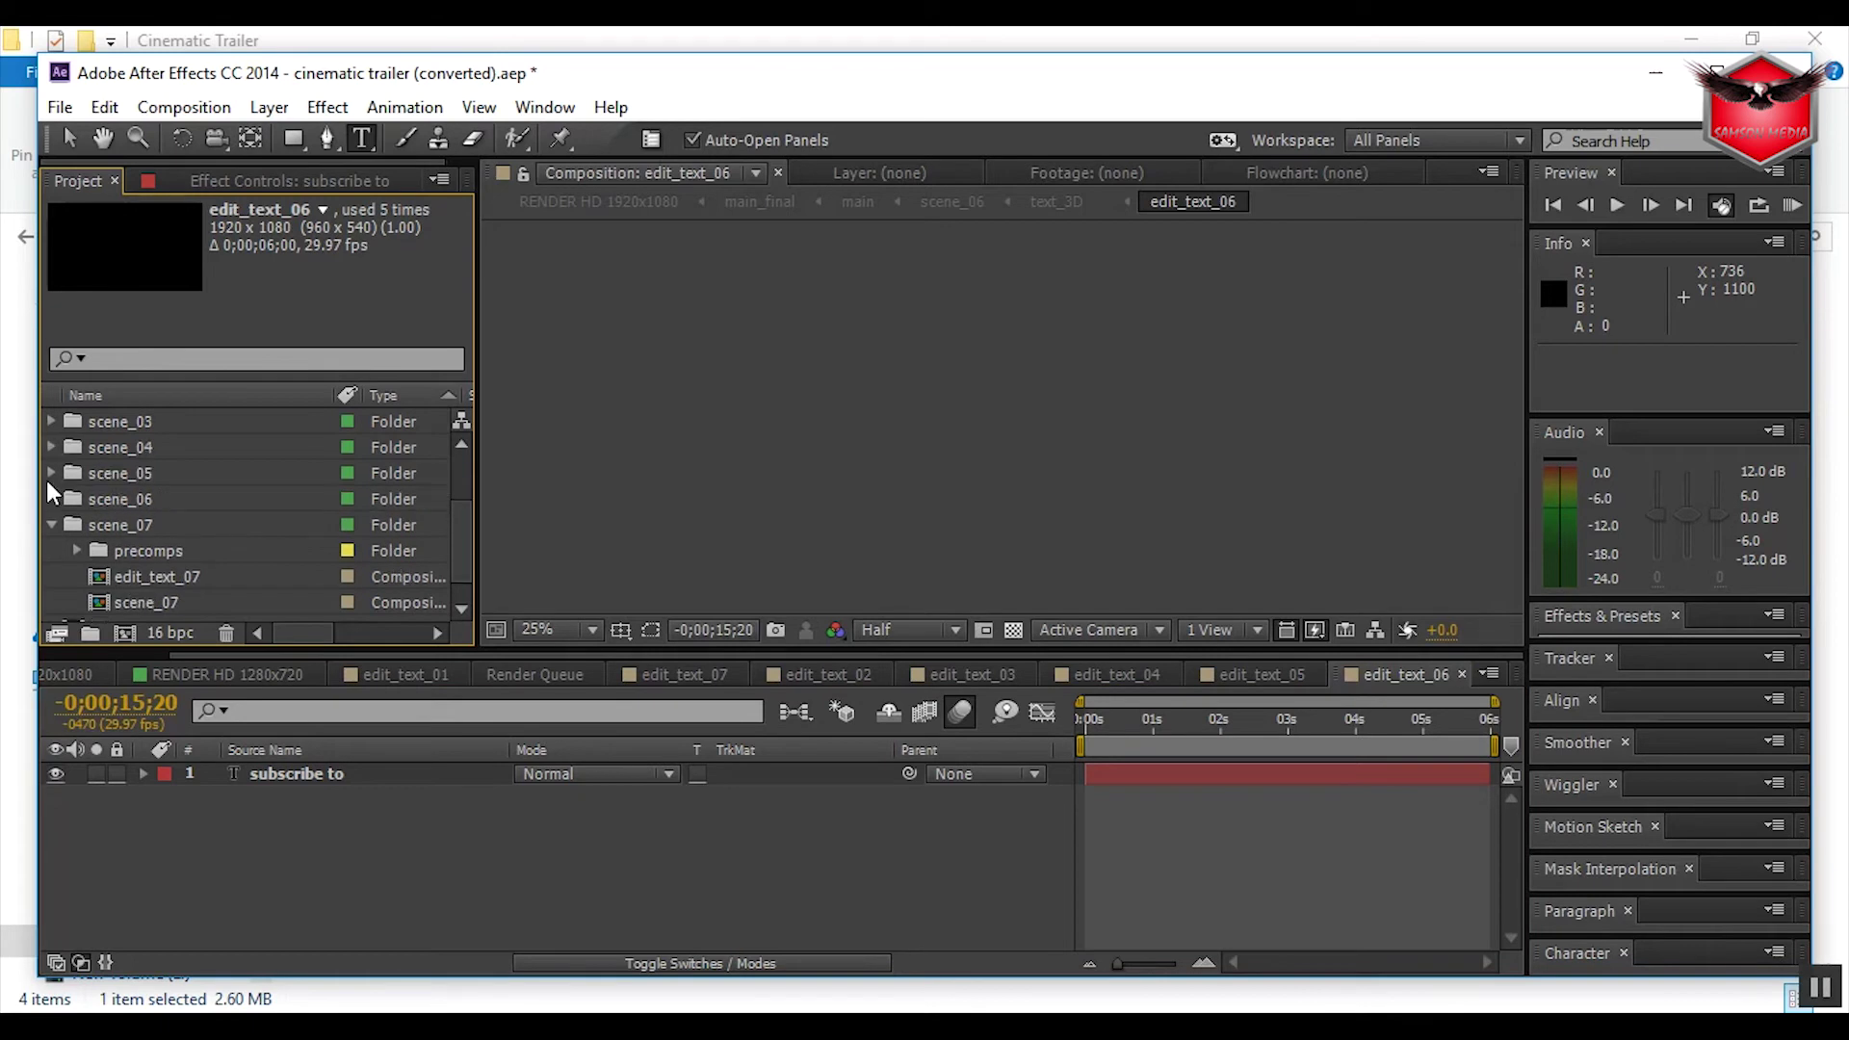
double_click(154, 568)
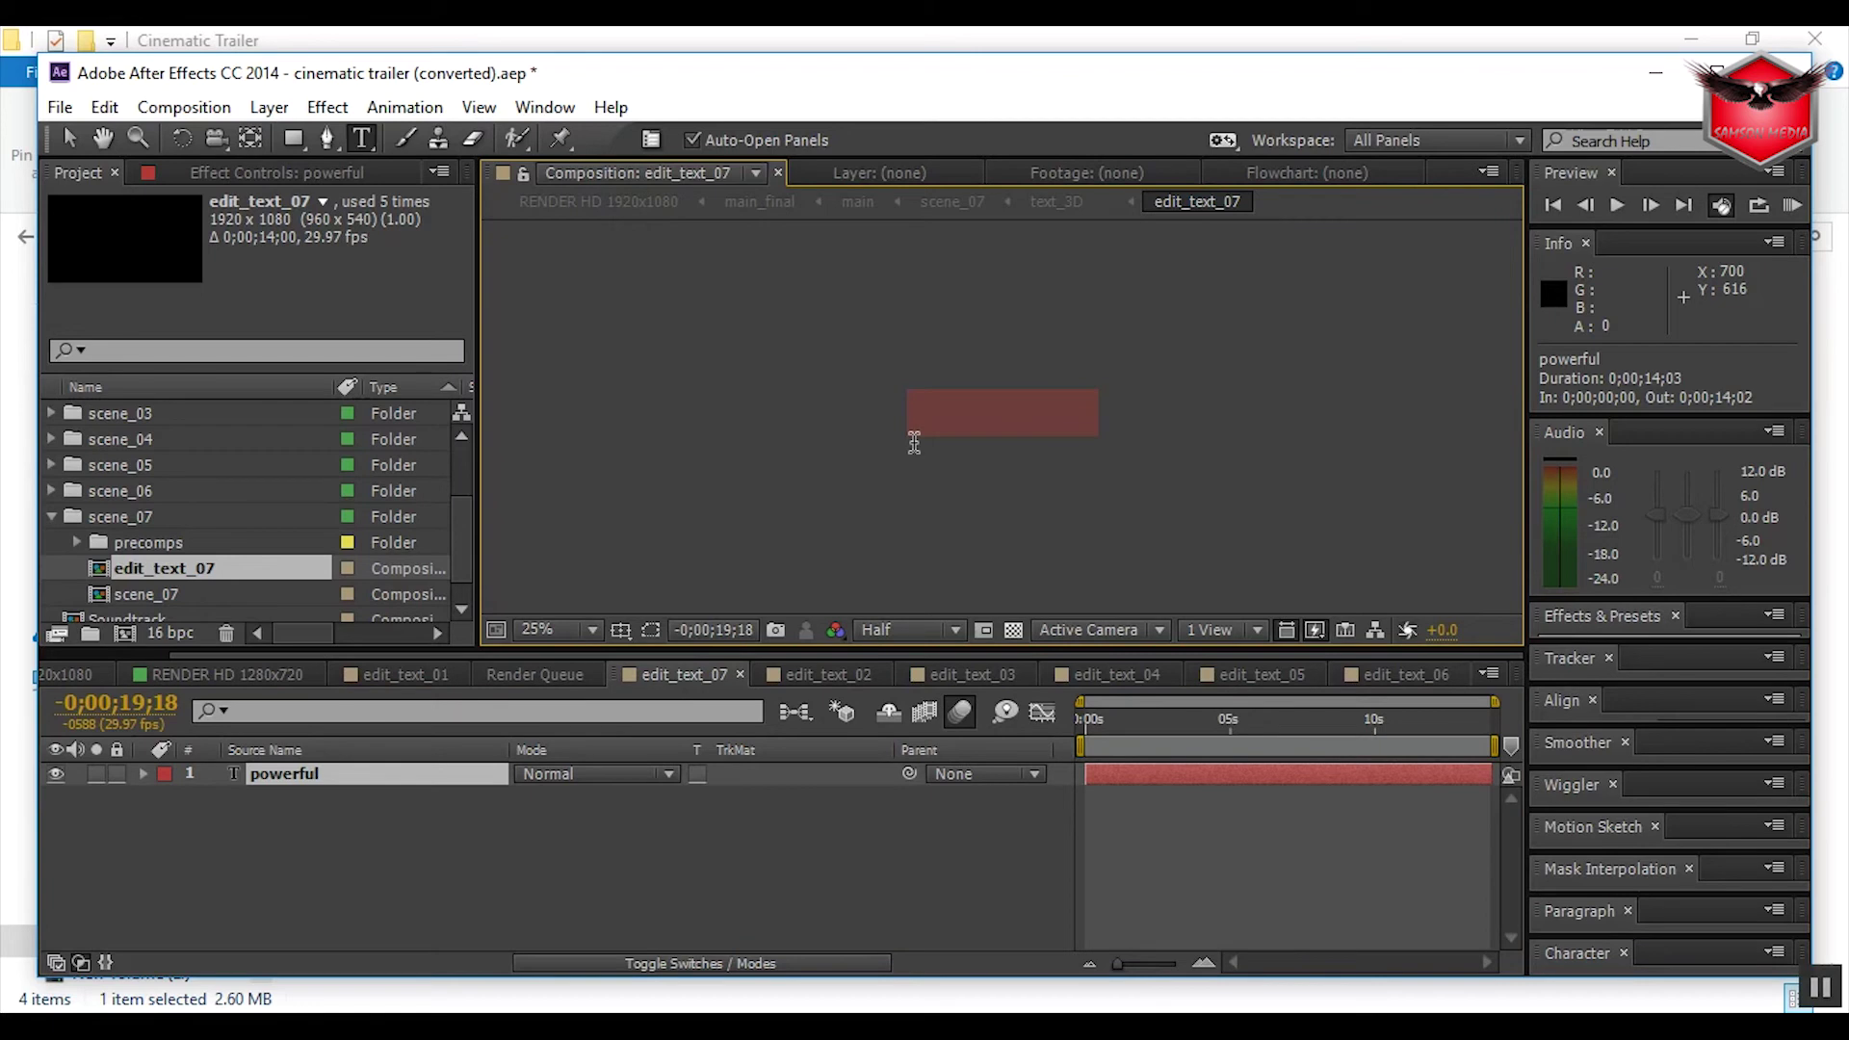
key("BackSpace")
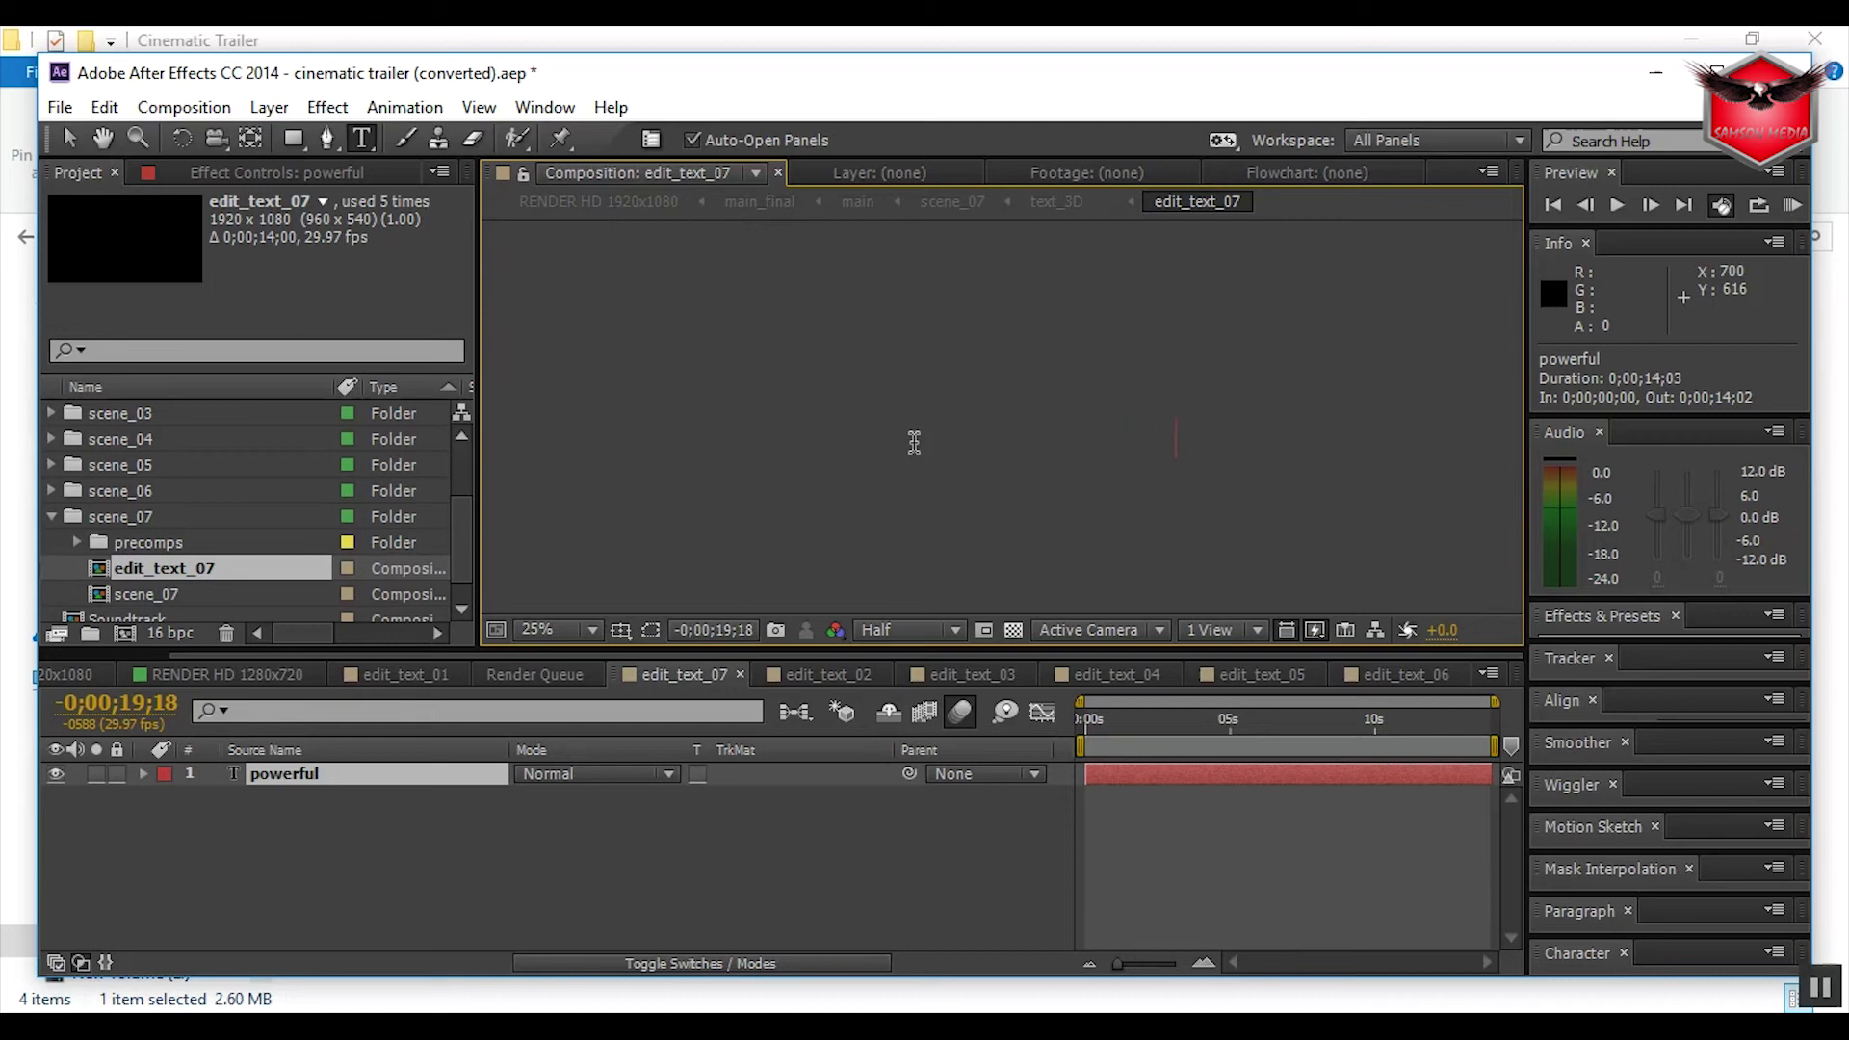
left_click(708, 811)
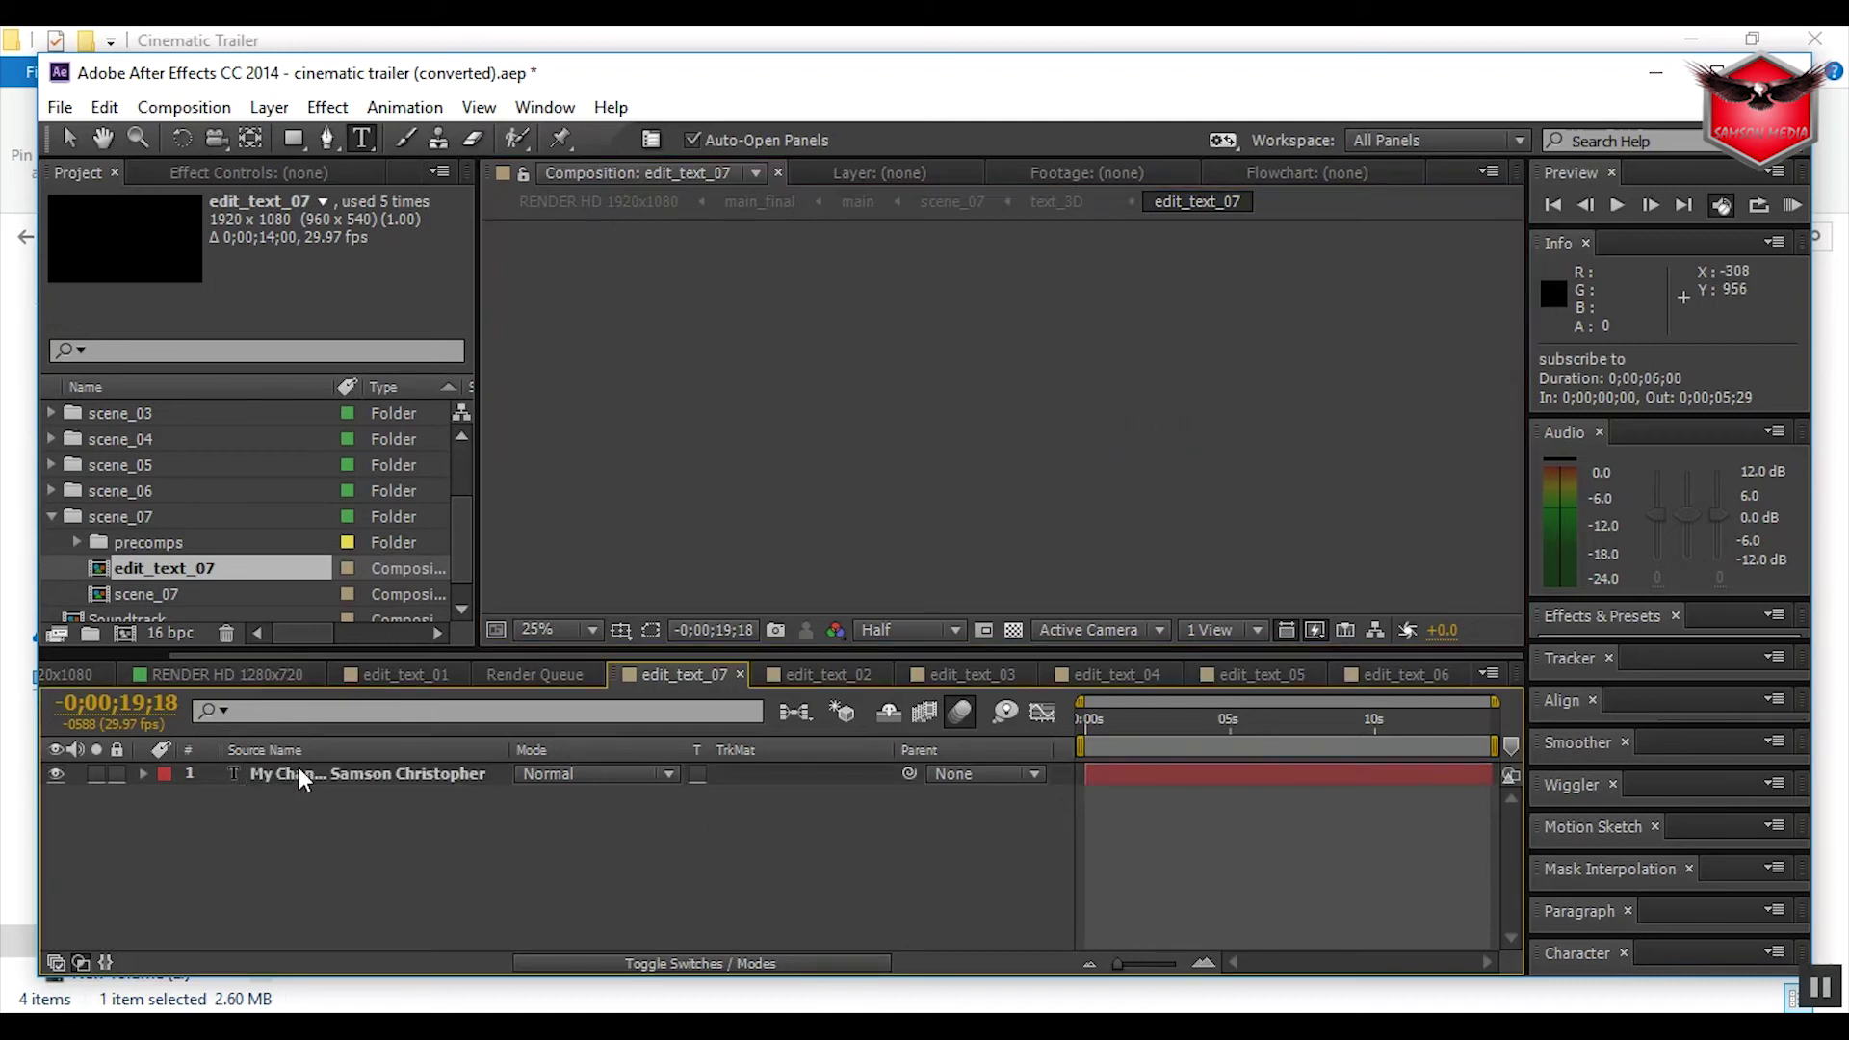
left_click(285, 809)
left_click_drag(461, 545, 448, 574)
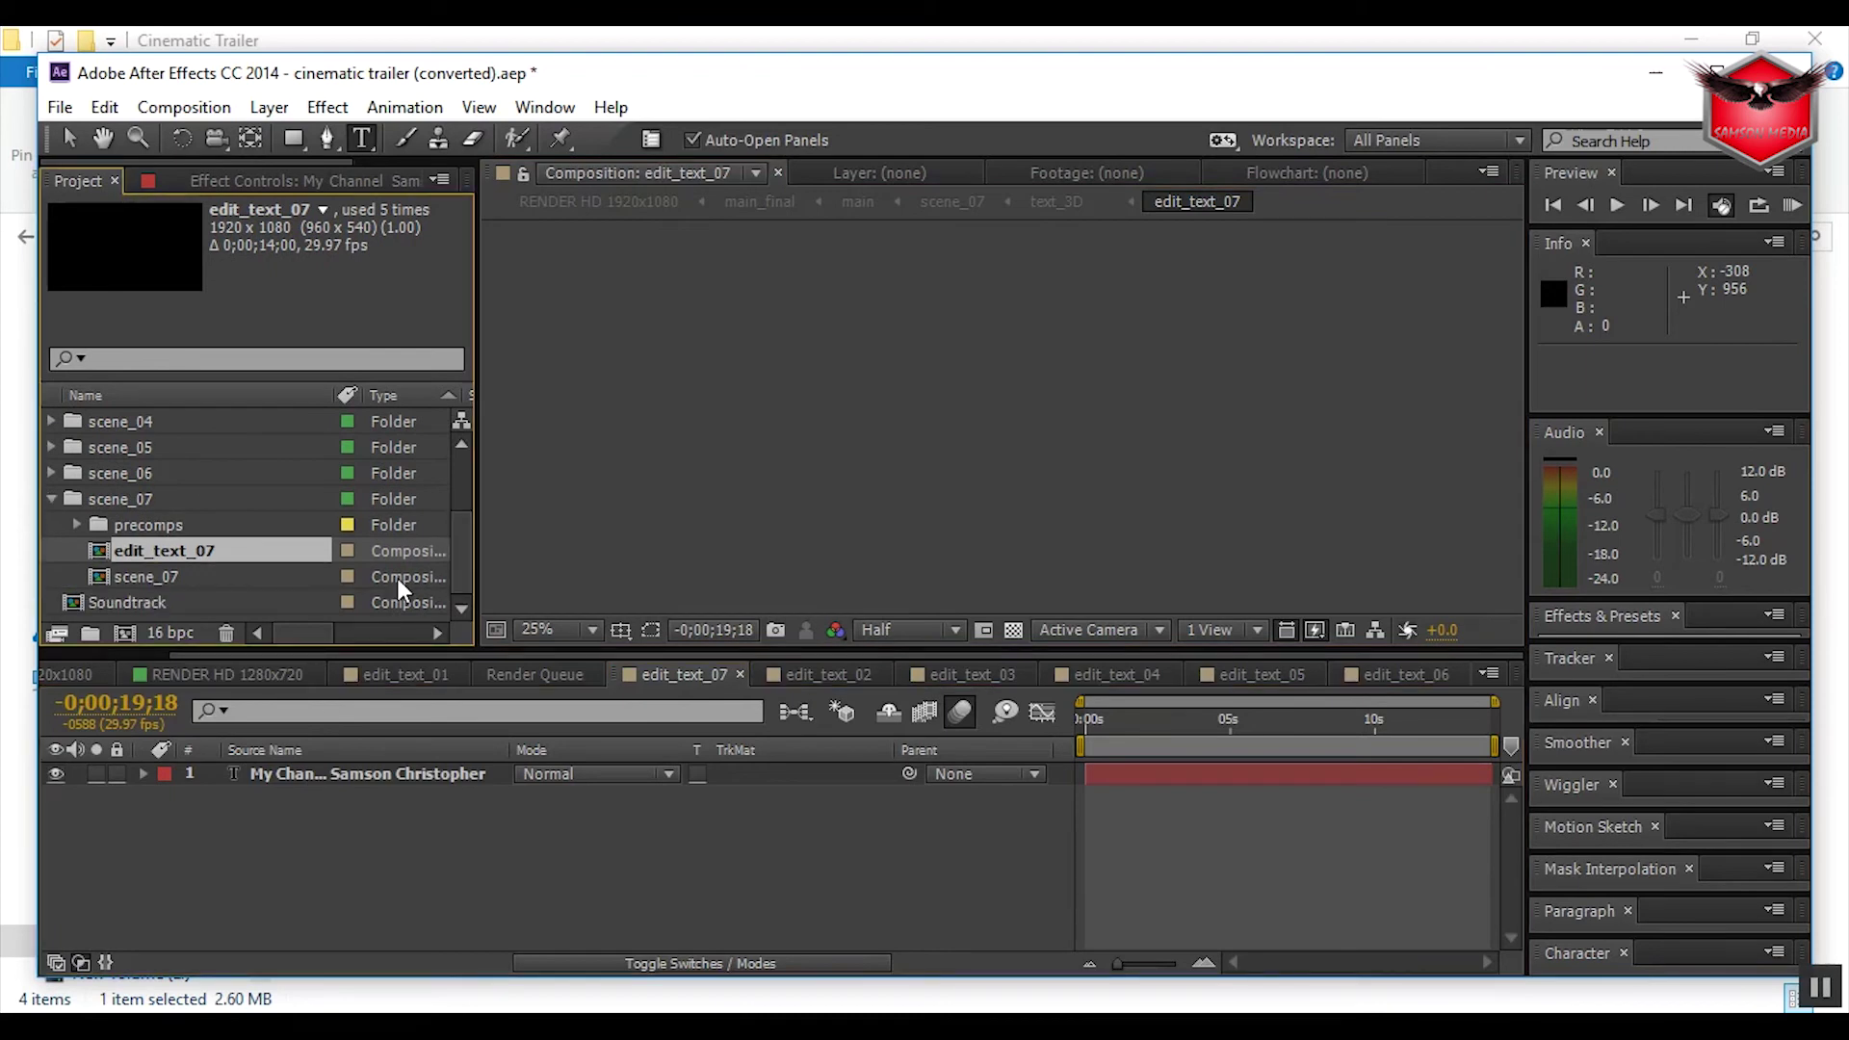
Import the Cinematic Trailer.mp3 audio file into the Project panel via Import > File.
left_click(47, 495)
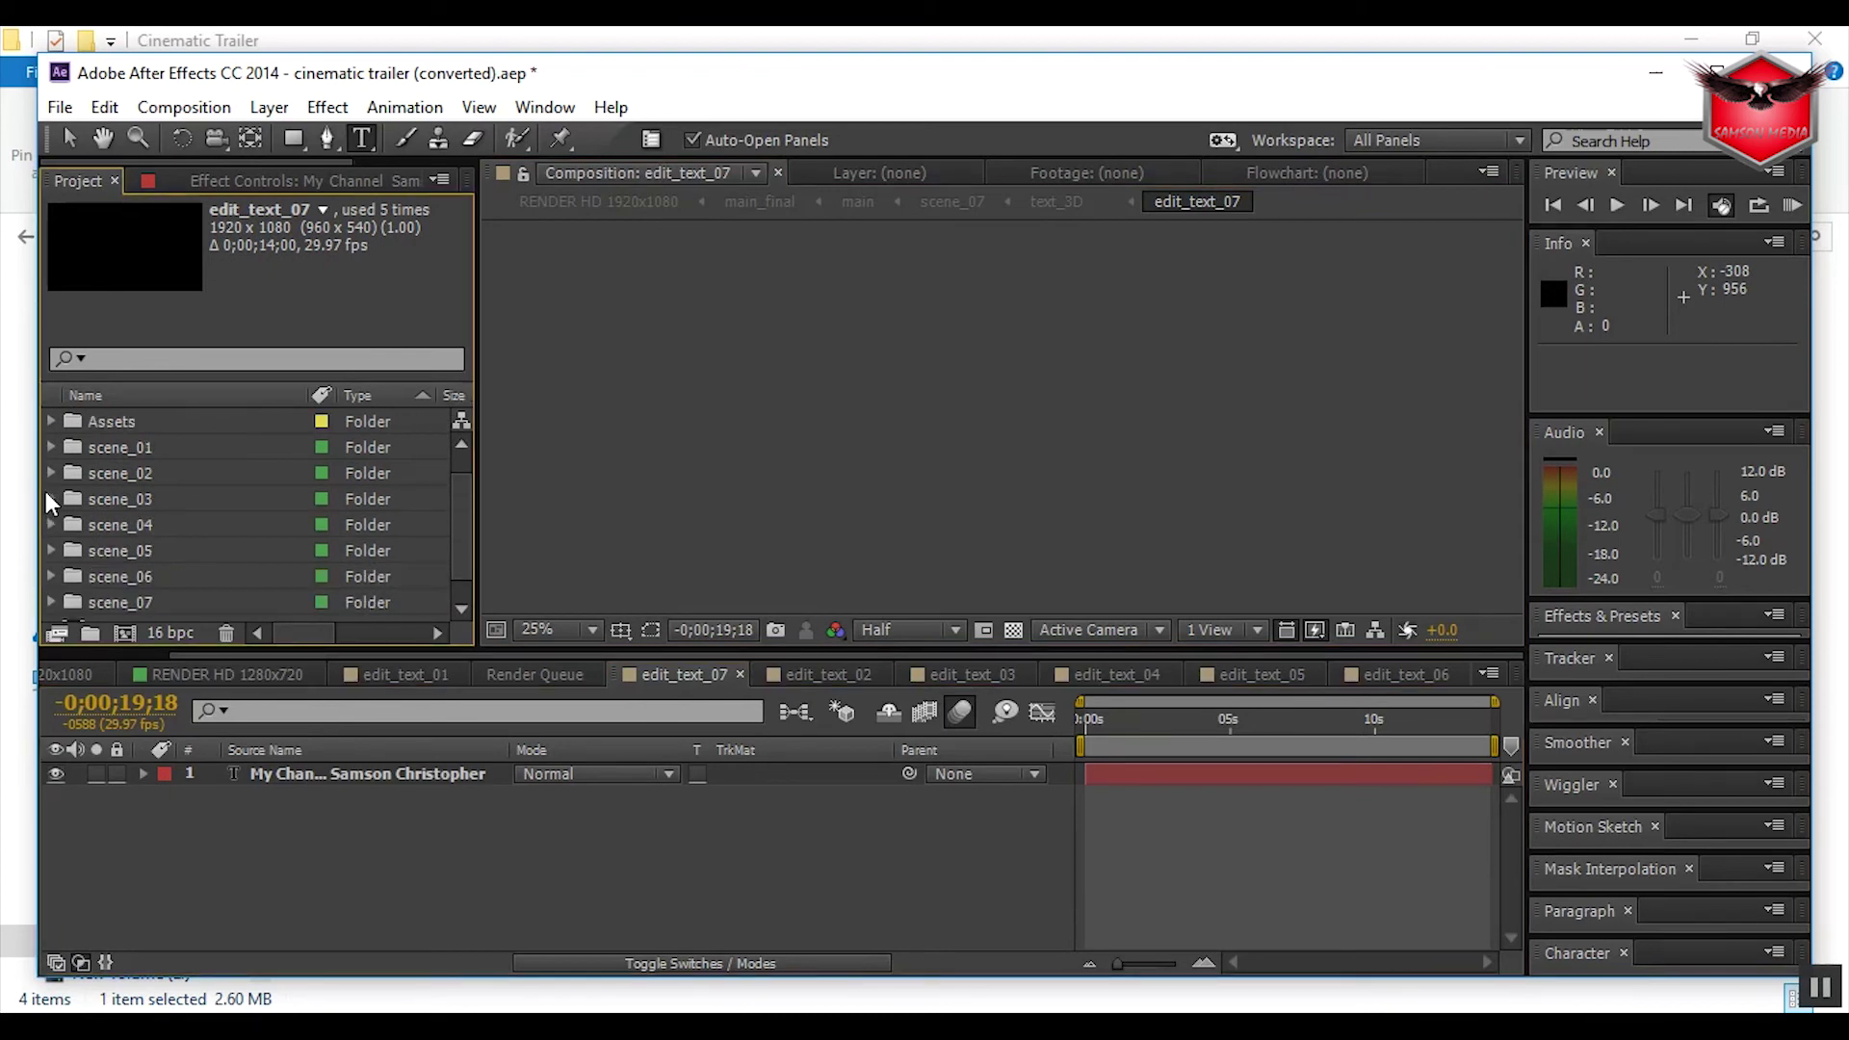
scroll(447, 493, "down", 1)
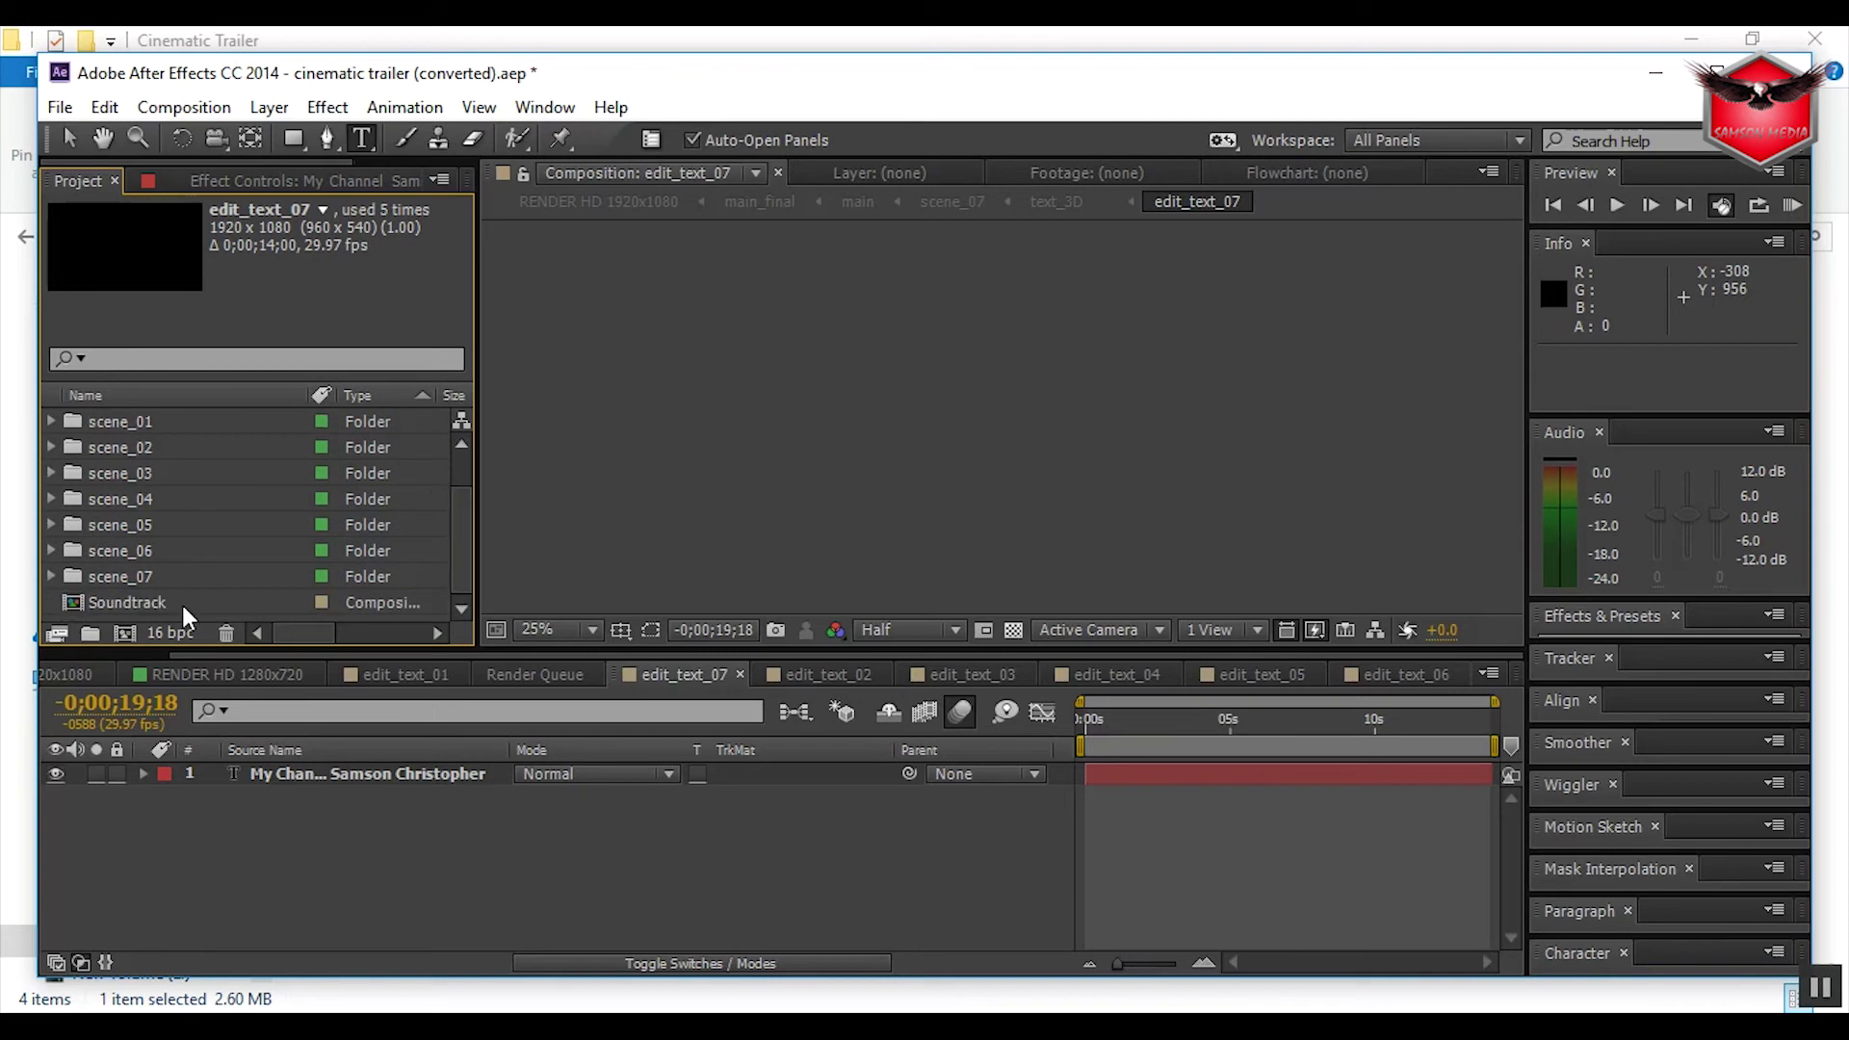
scroll(182, 604, "up", 1)
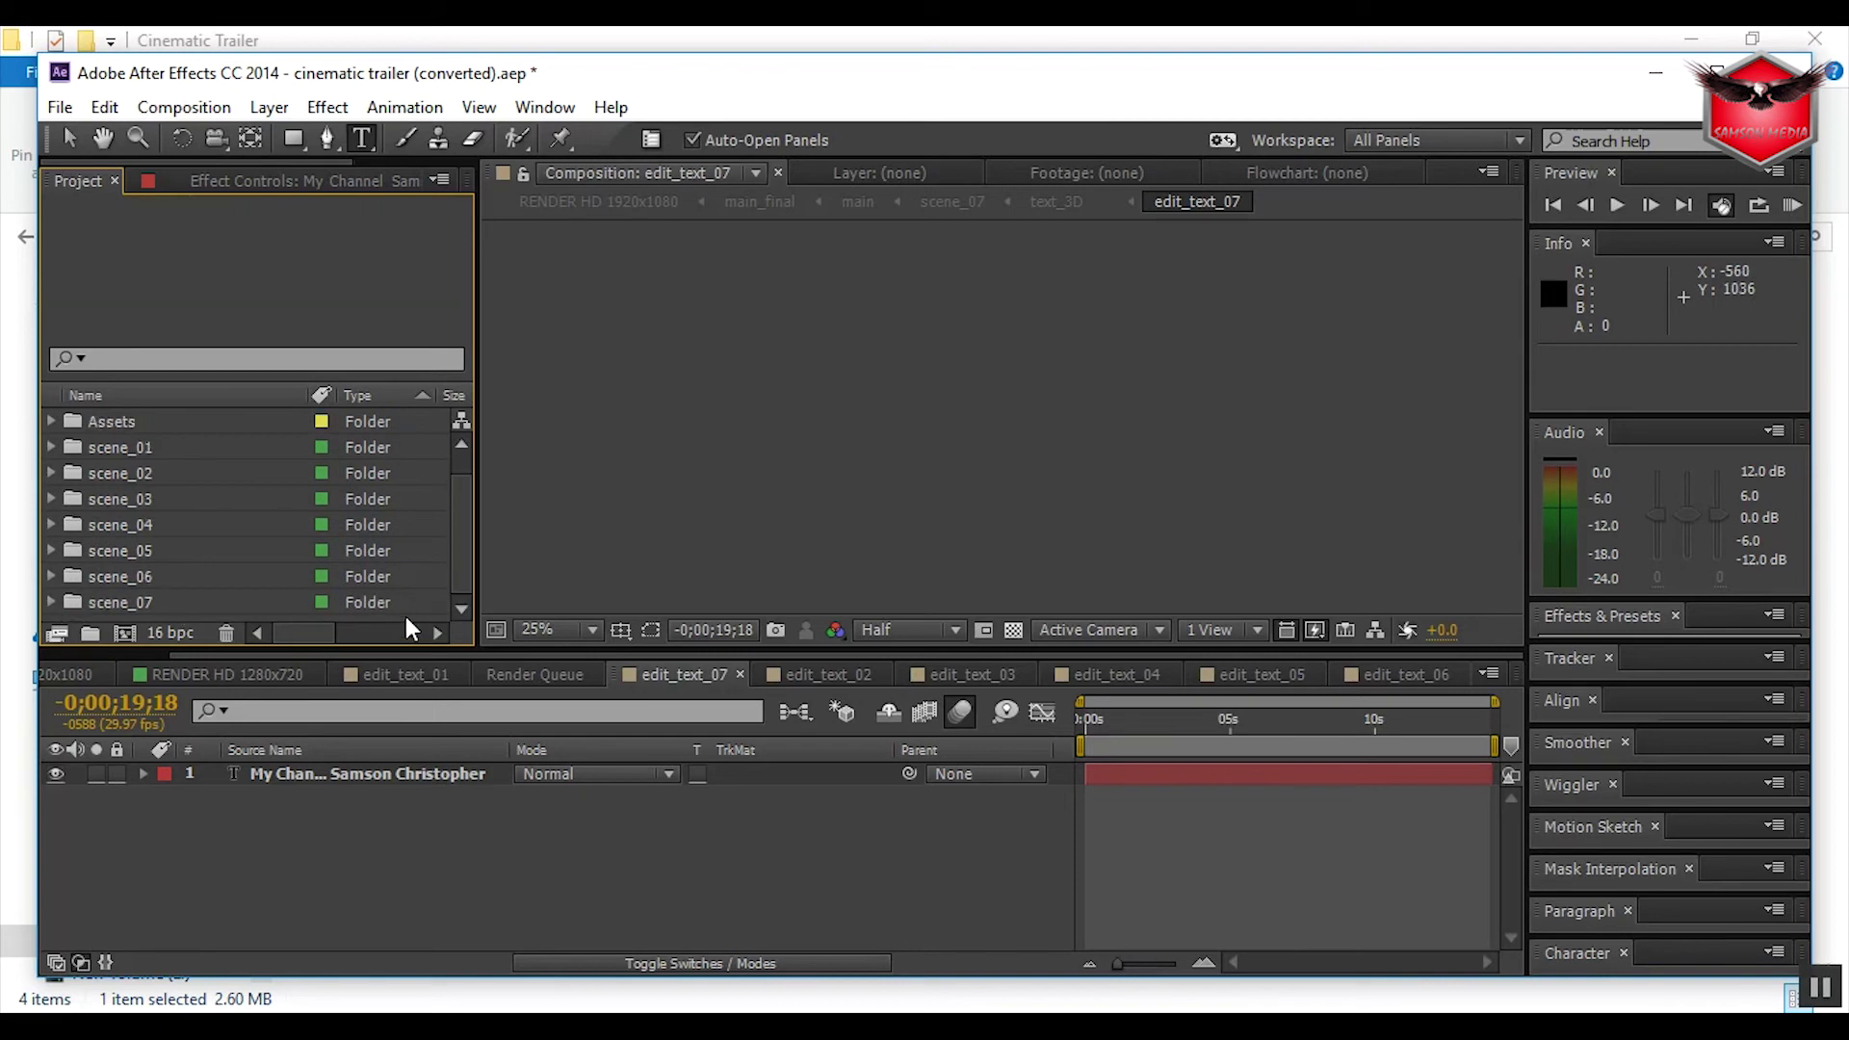
right_click(406, 620)
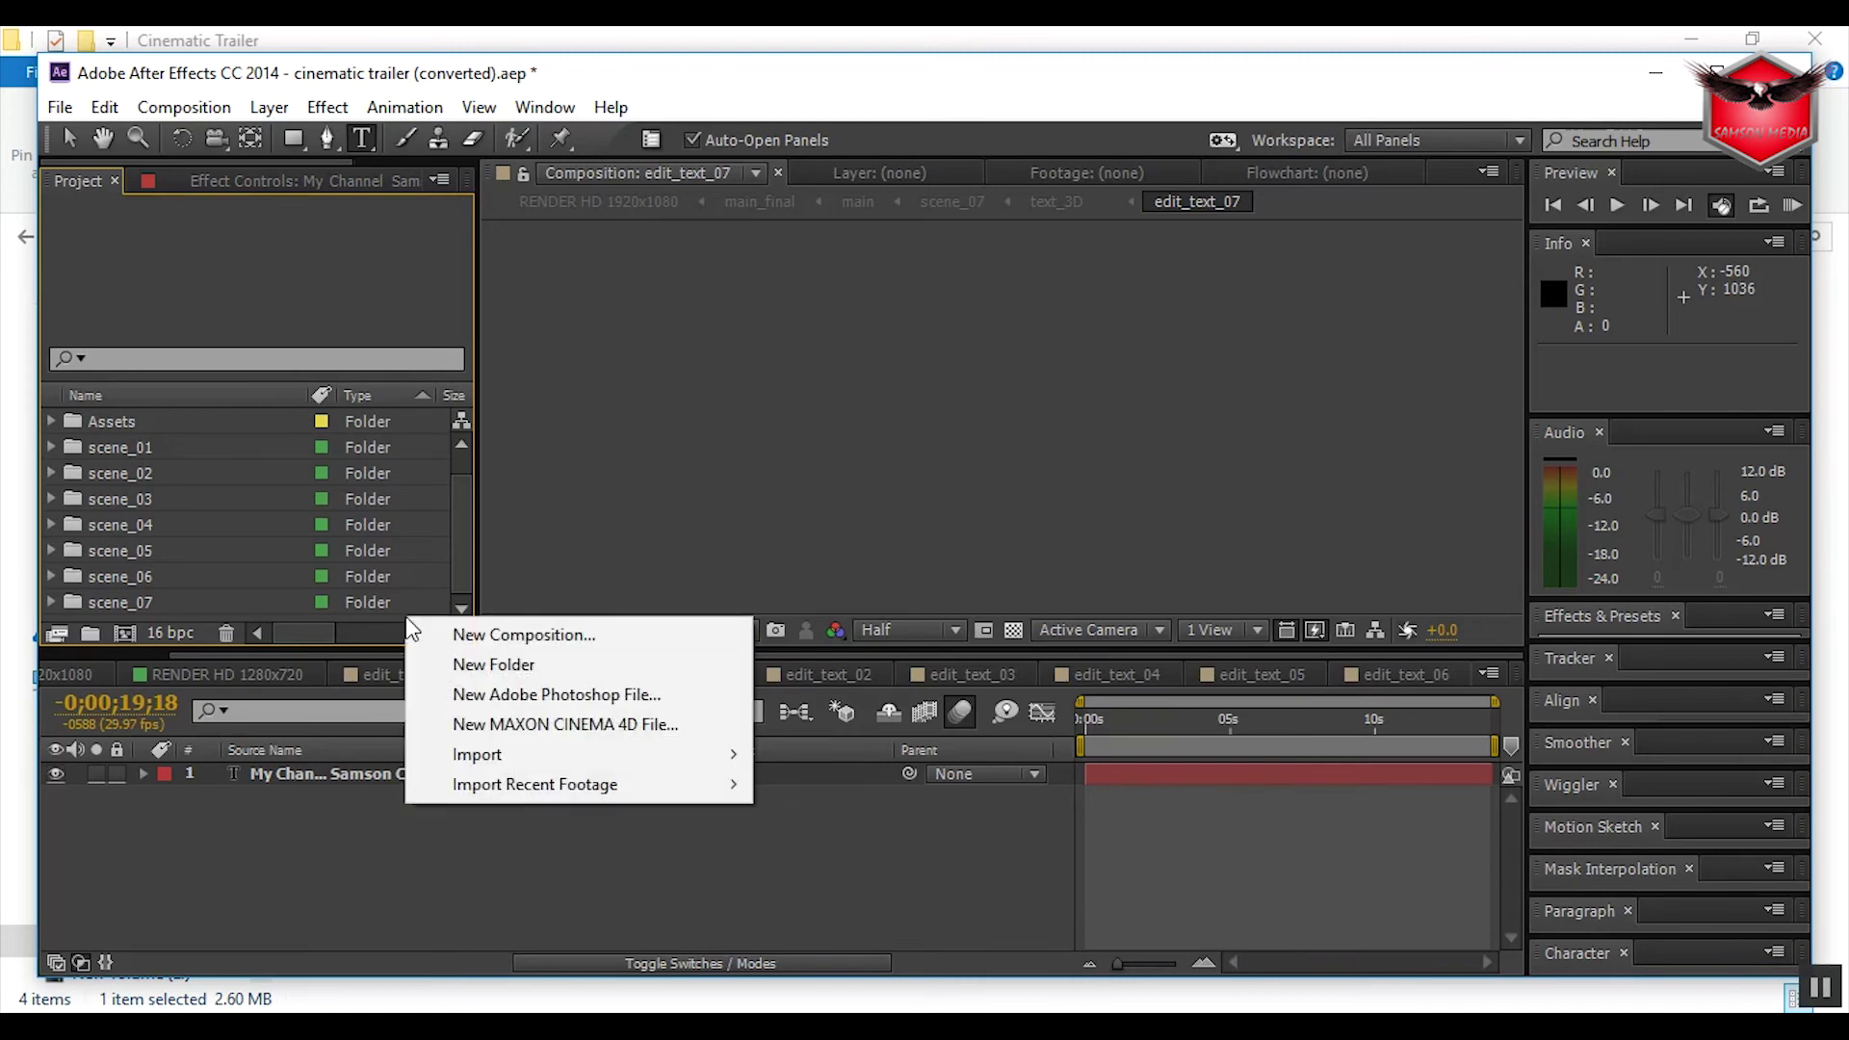
mouse_move(526, 751)
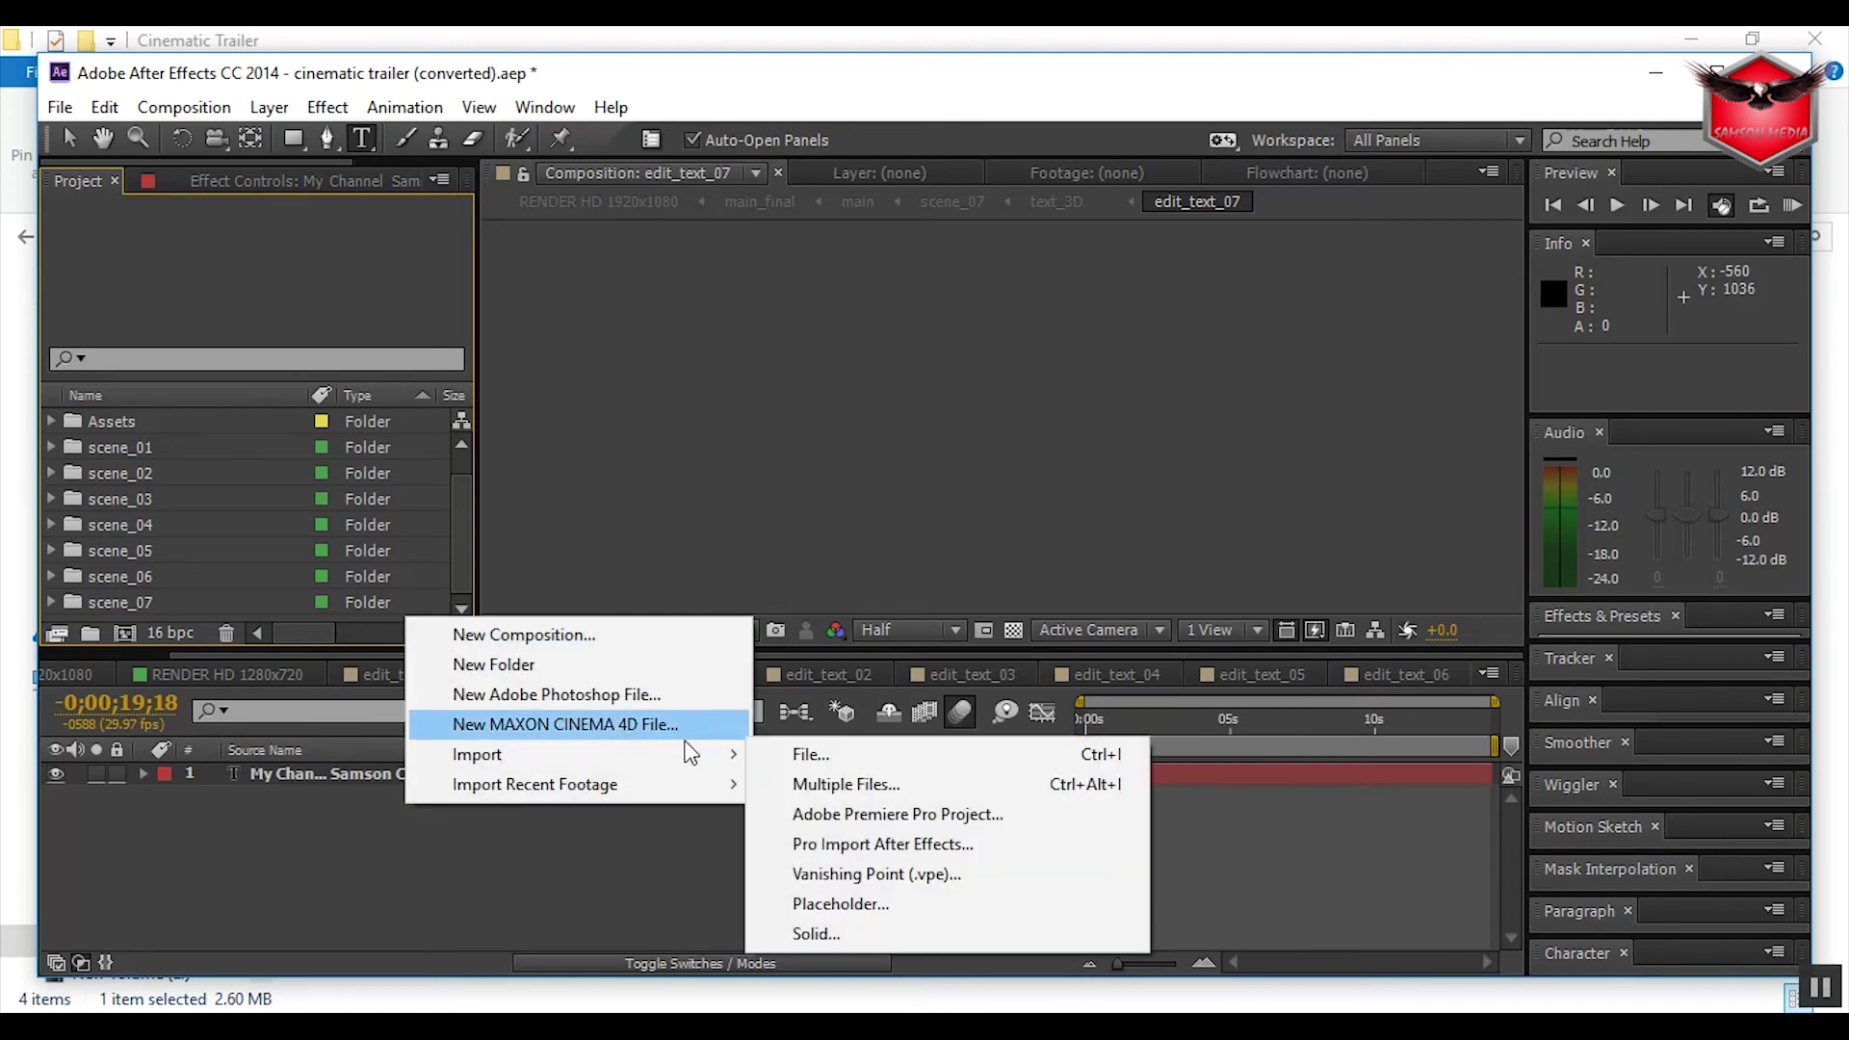
left_click(798, 756)
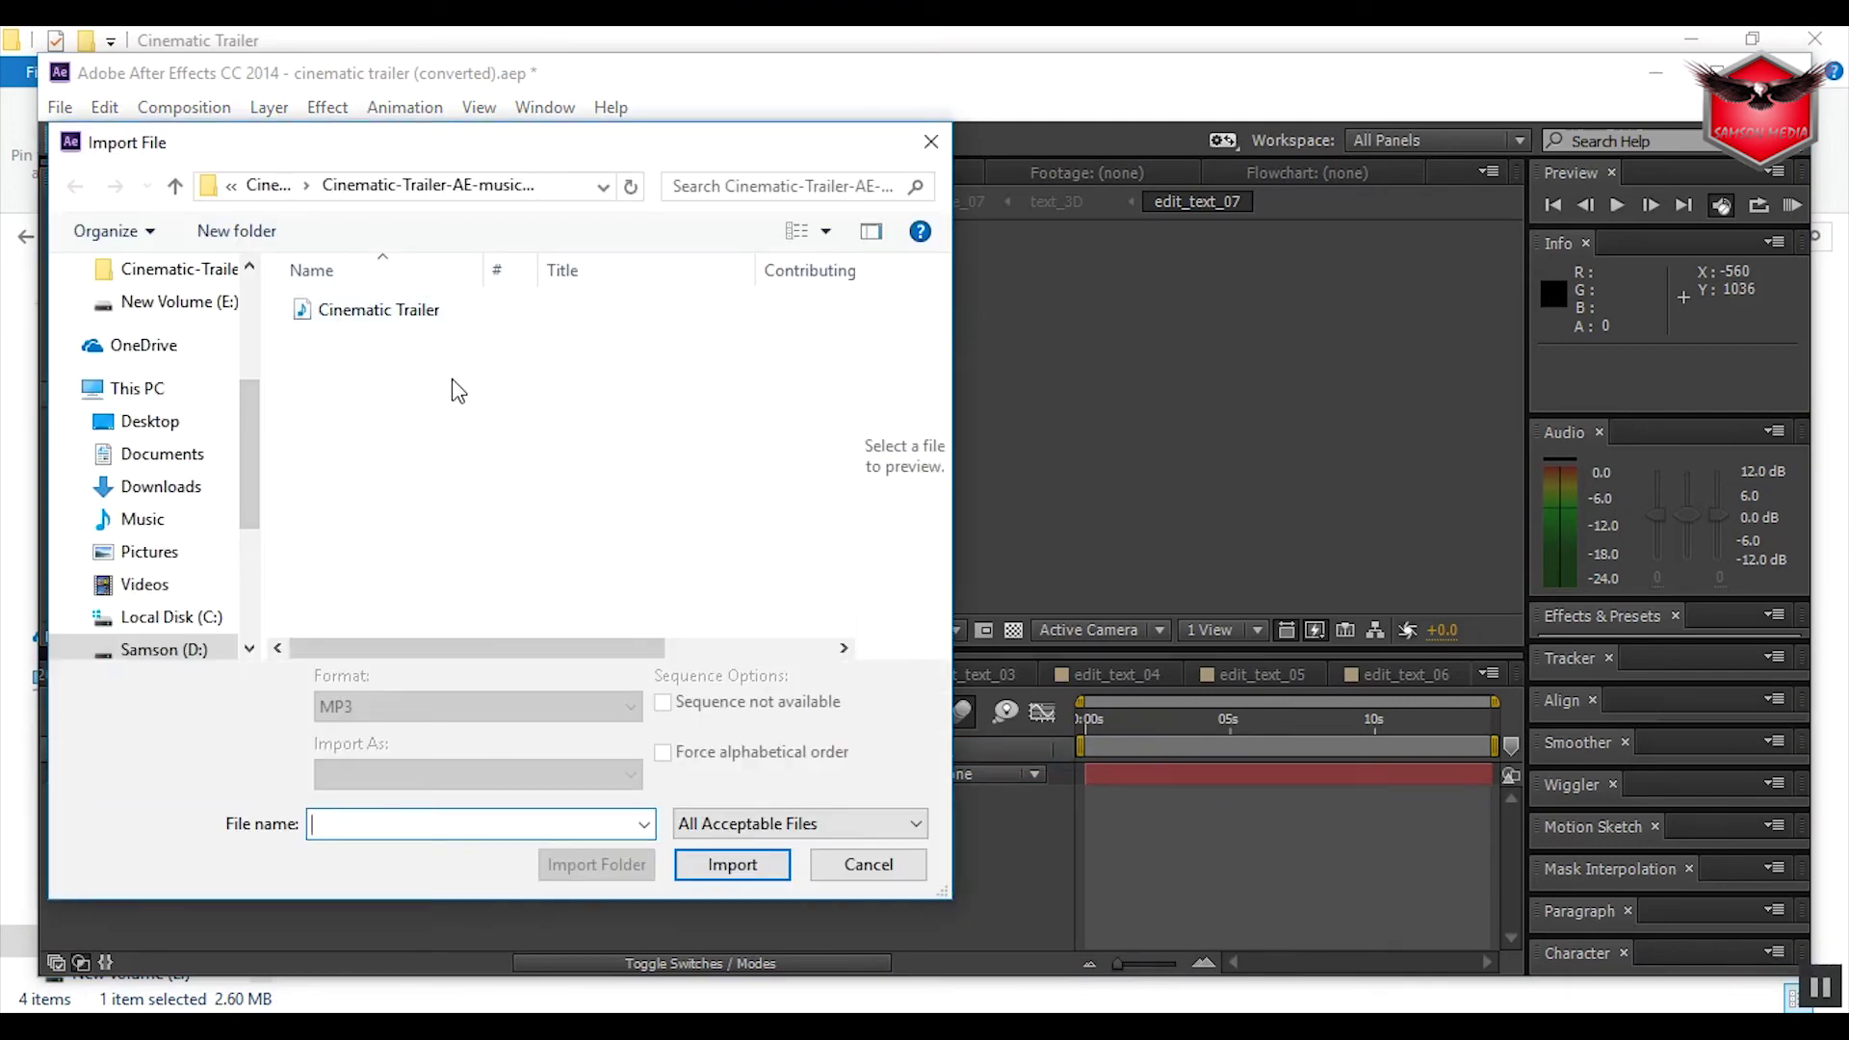
left_click(398, 312)
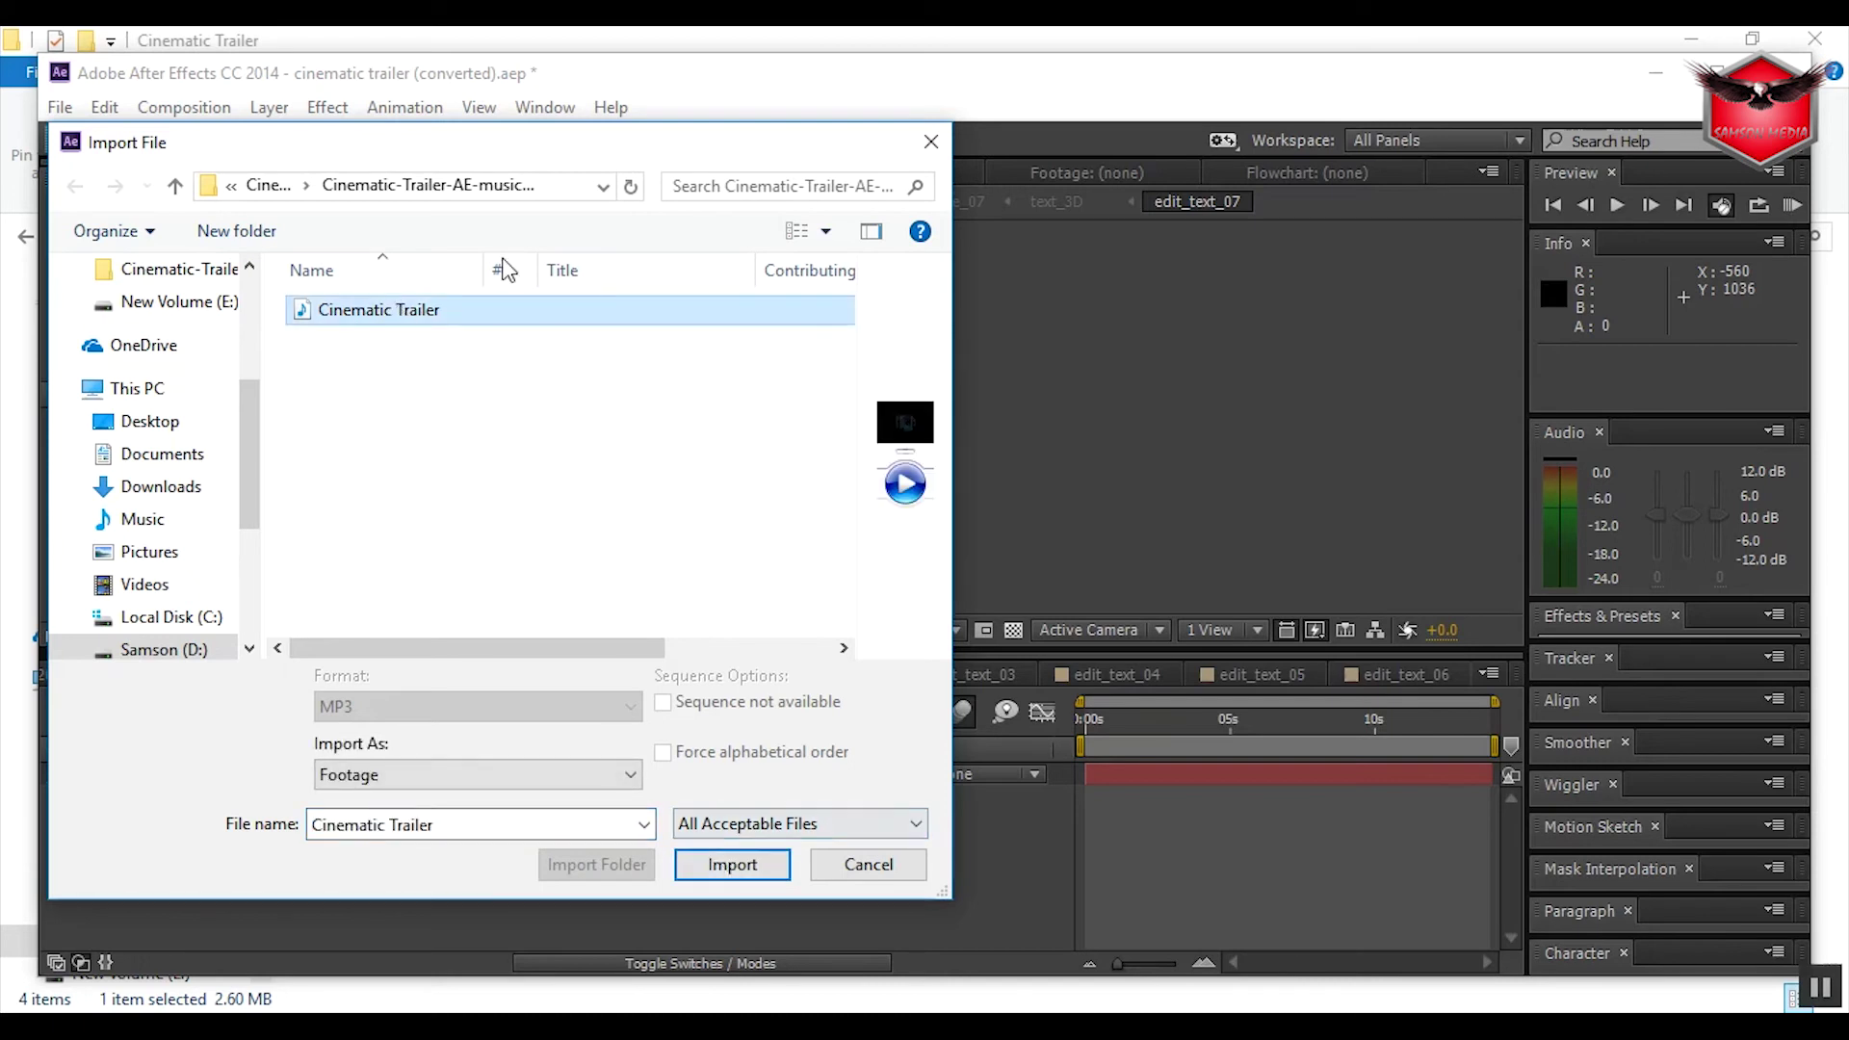
left_click(761, 864)
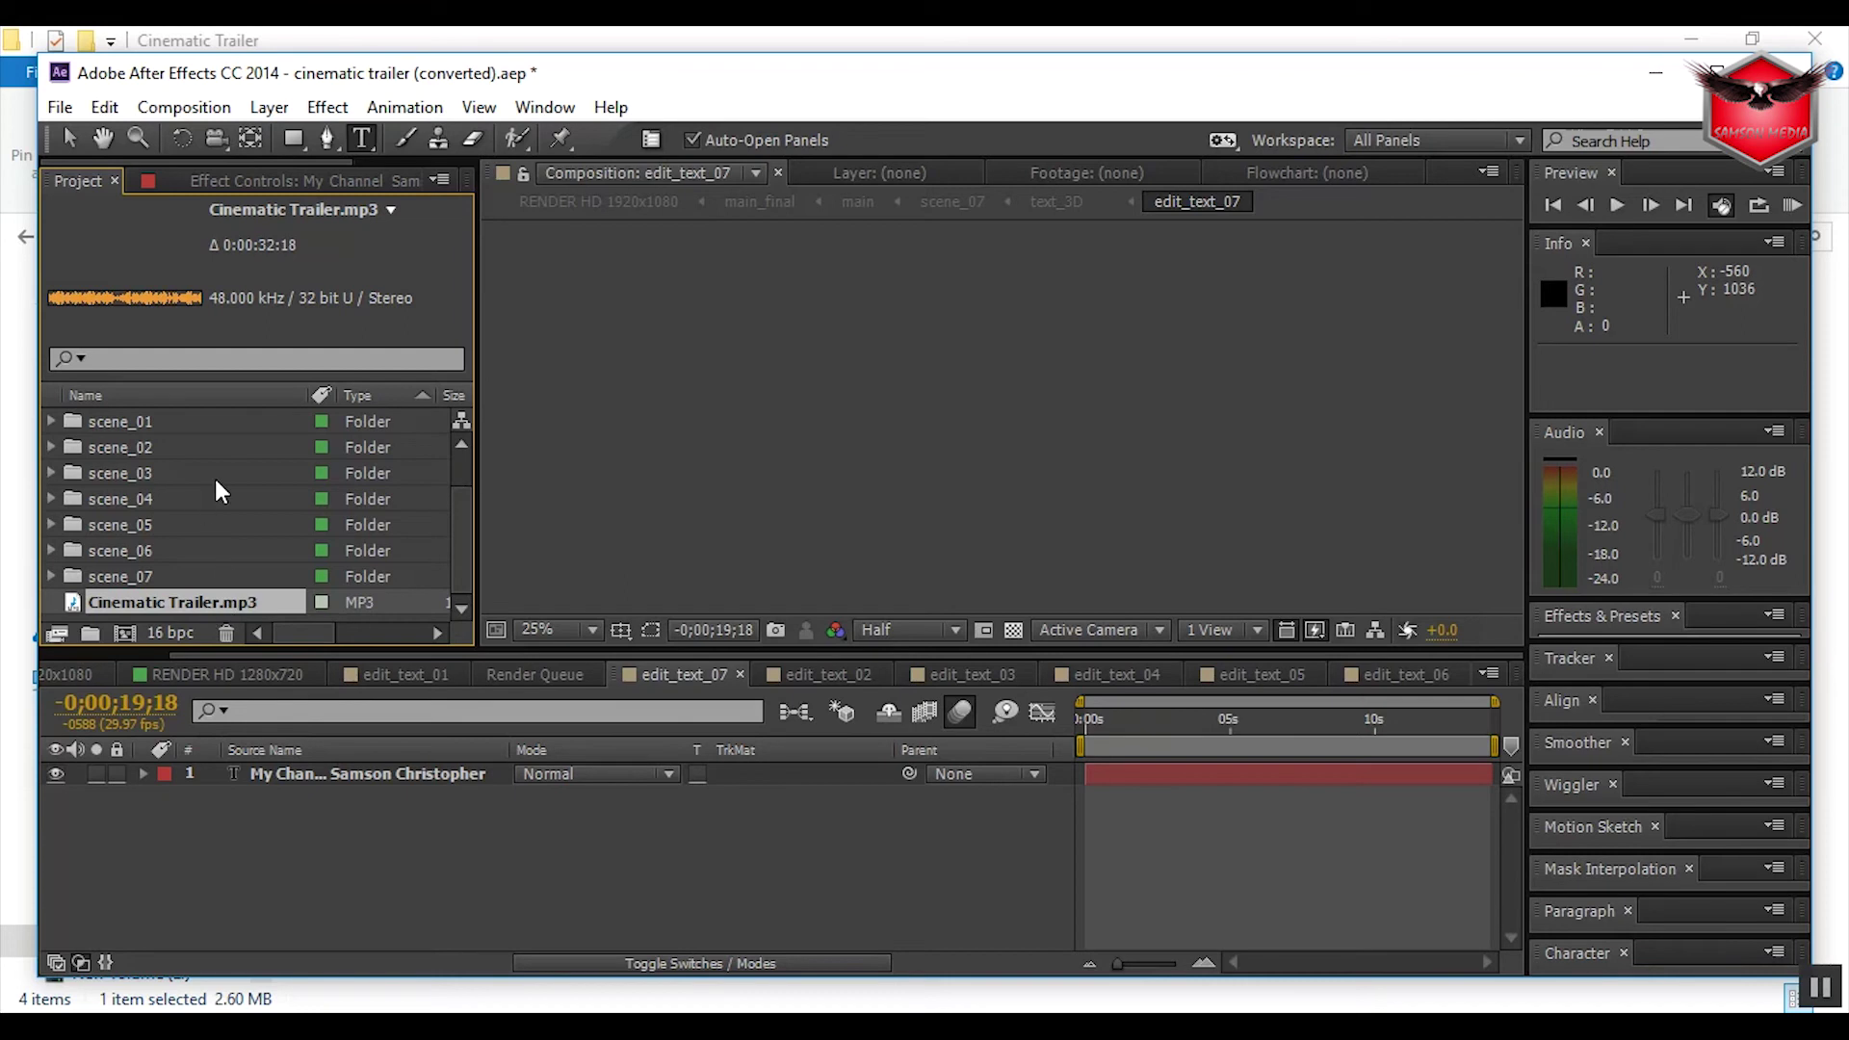
Switch to RENDER HD 1920x1080 and add it to the Render Queue from the Composition menu.
left_click_drag(470, 514, 282, 409)
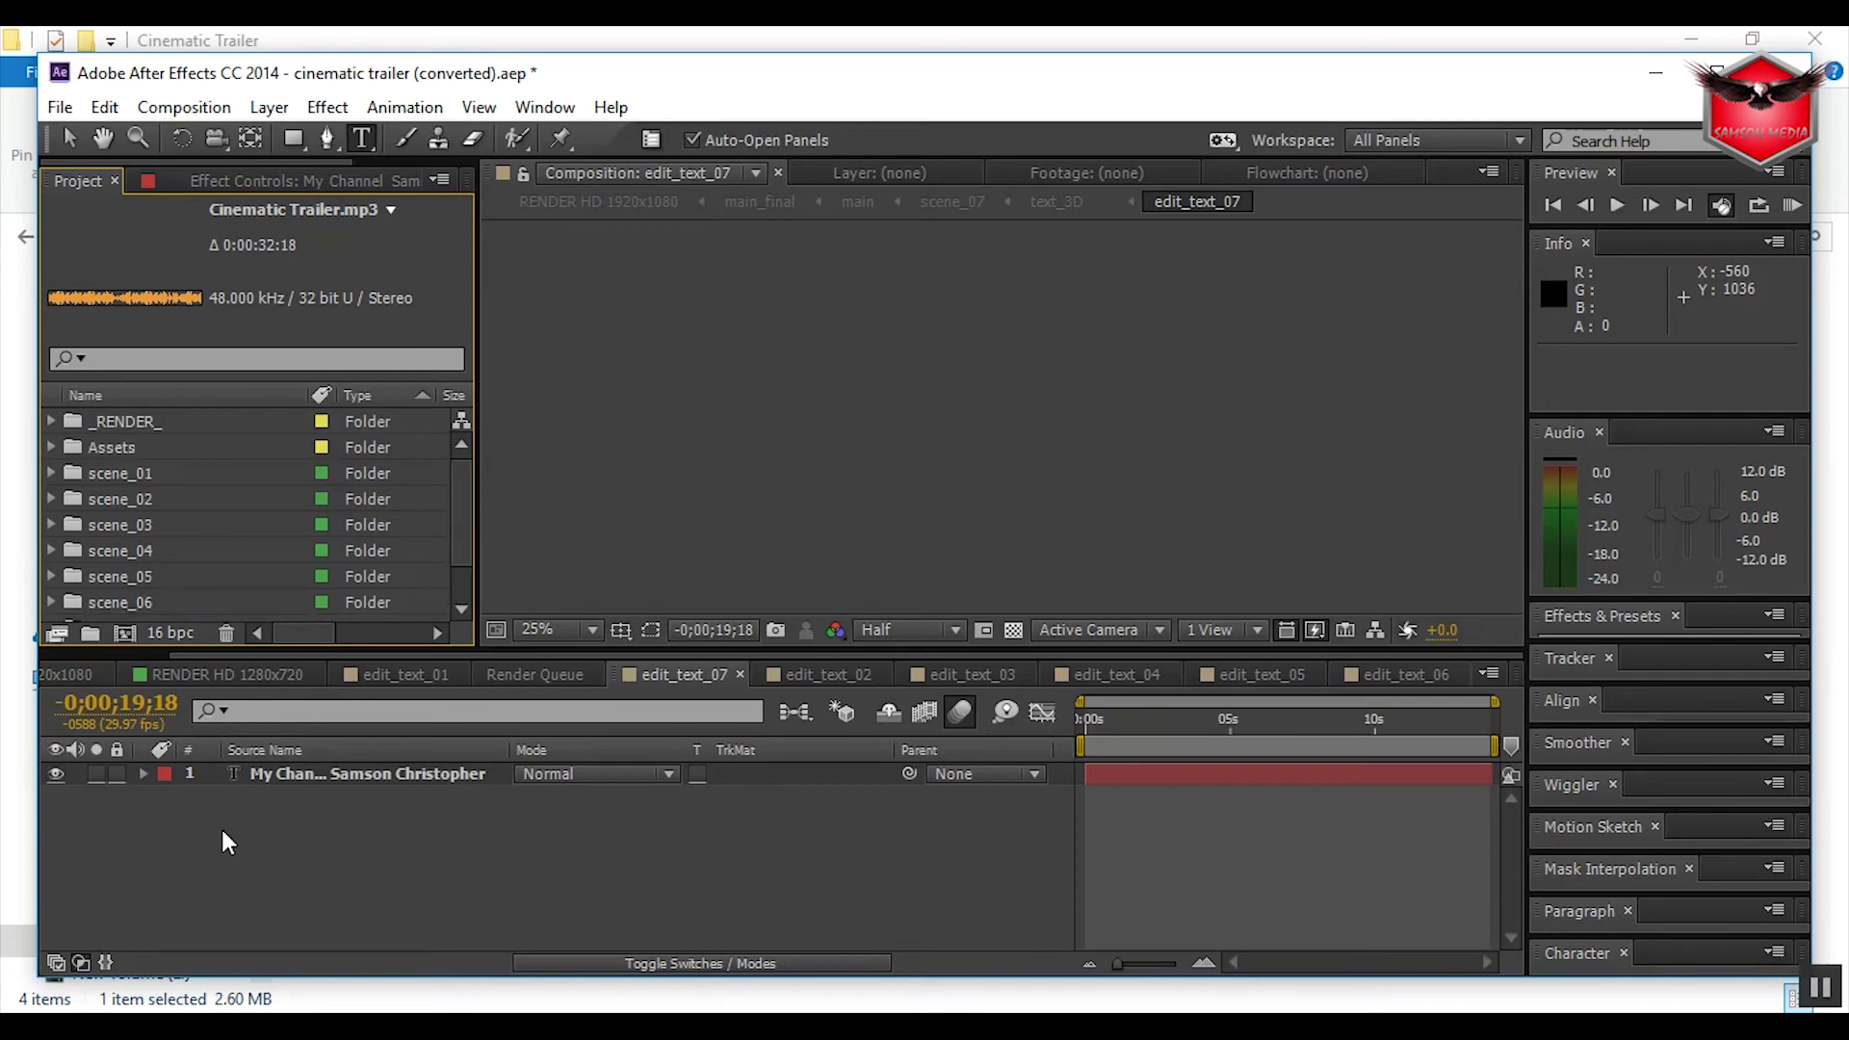
left_click(146, 670)
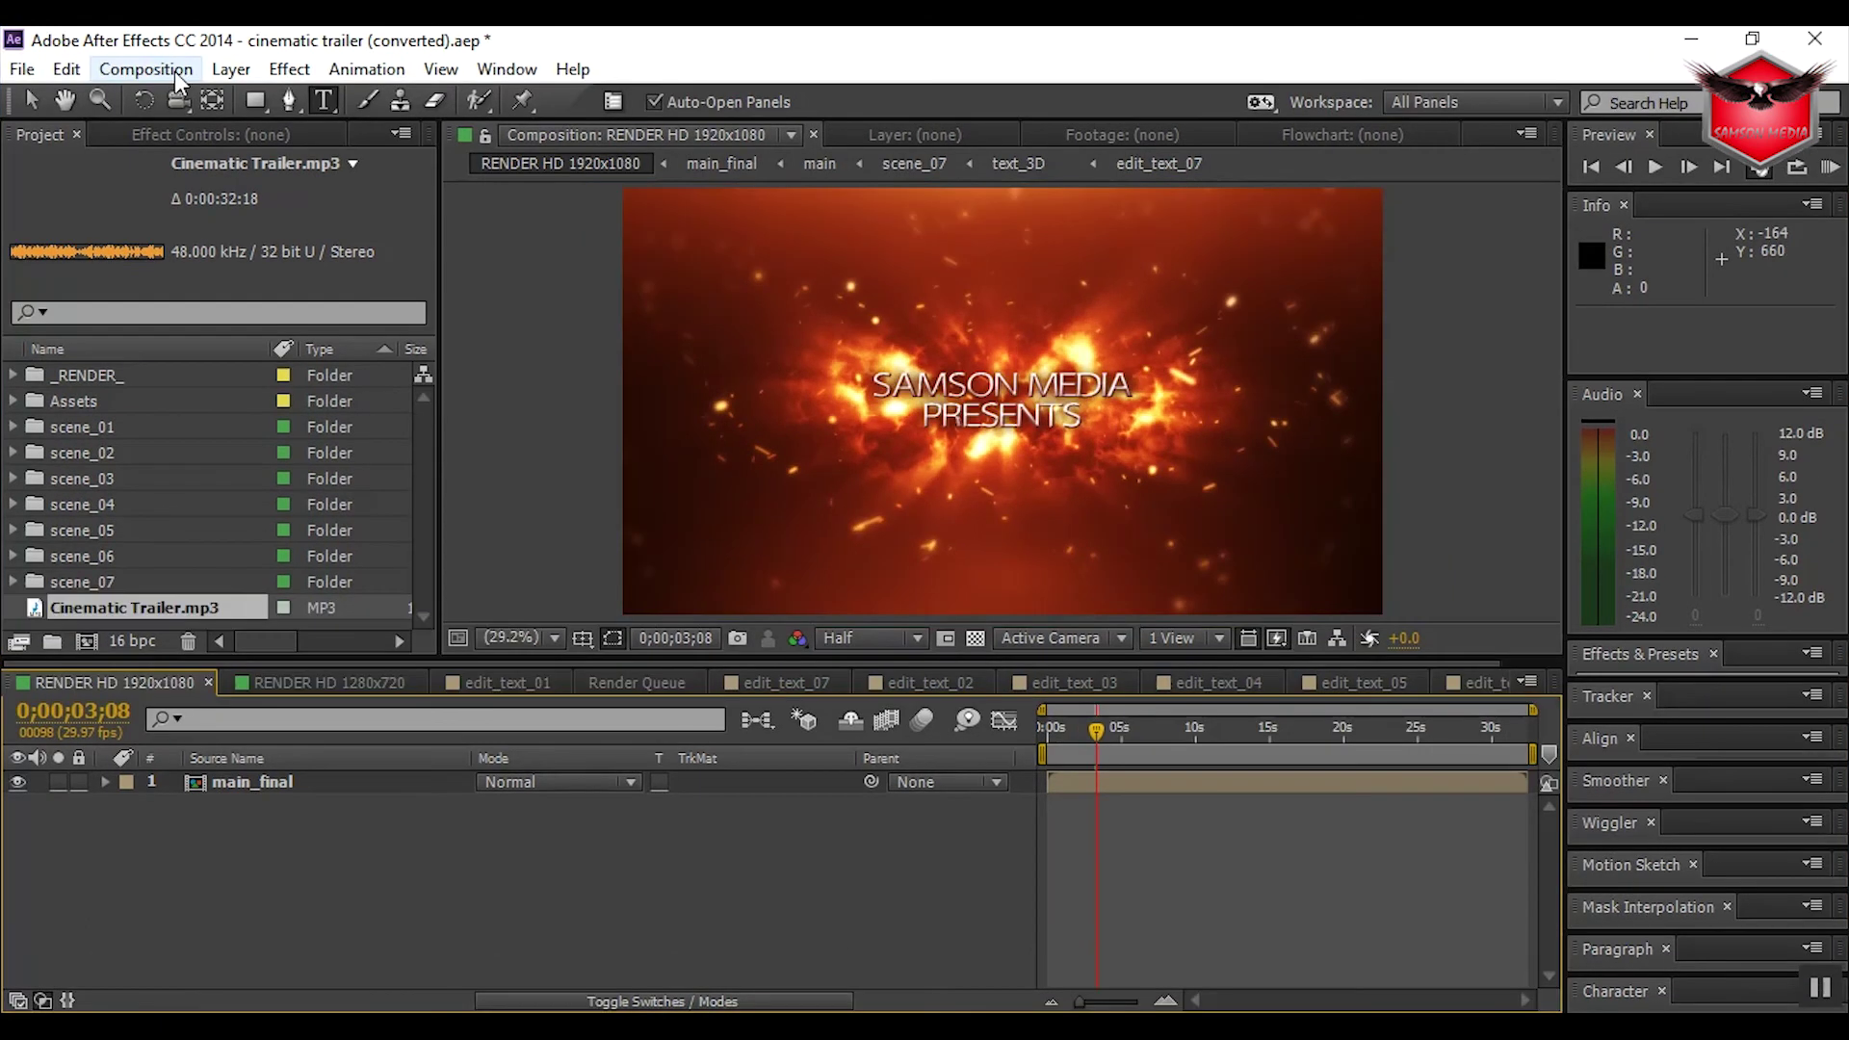
left_click(145, 68)
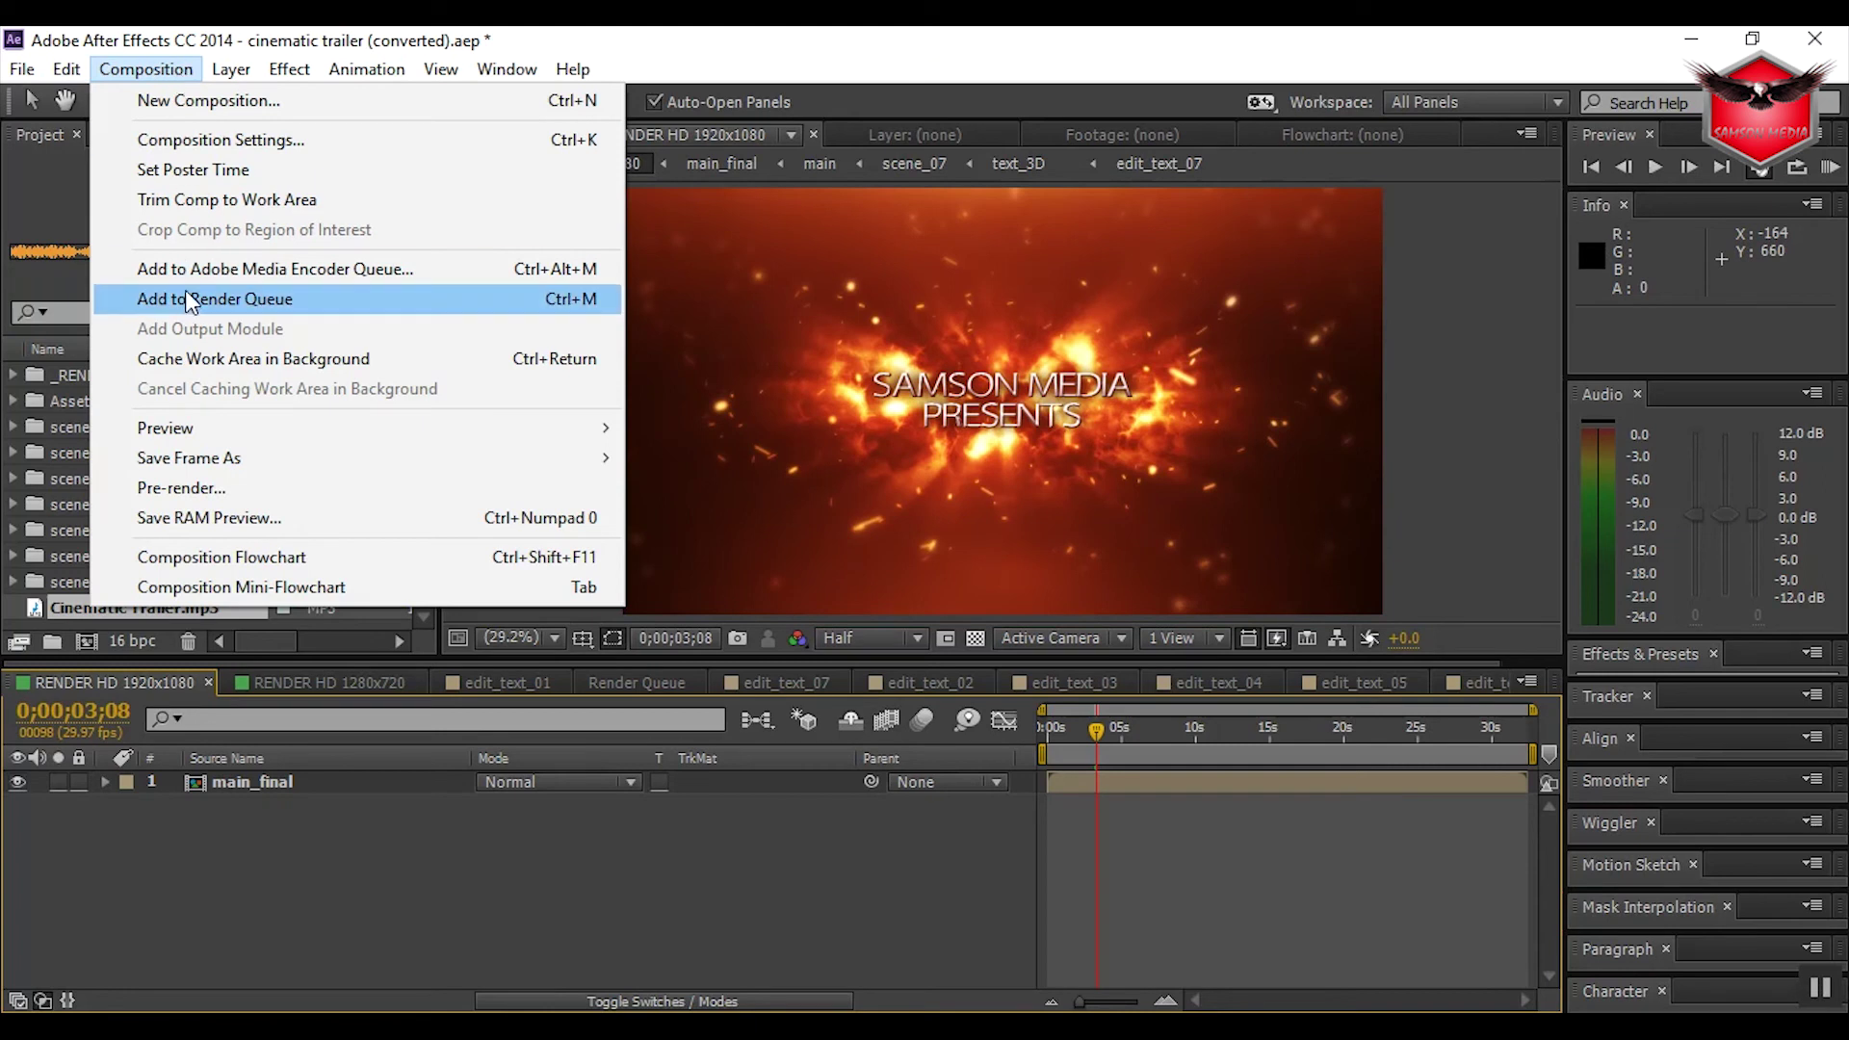
left_click(152, 838)
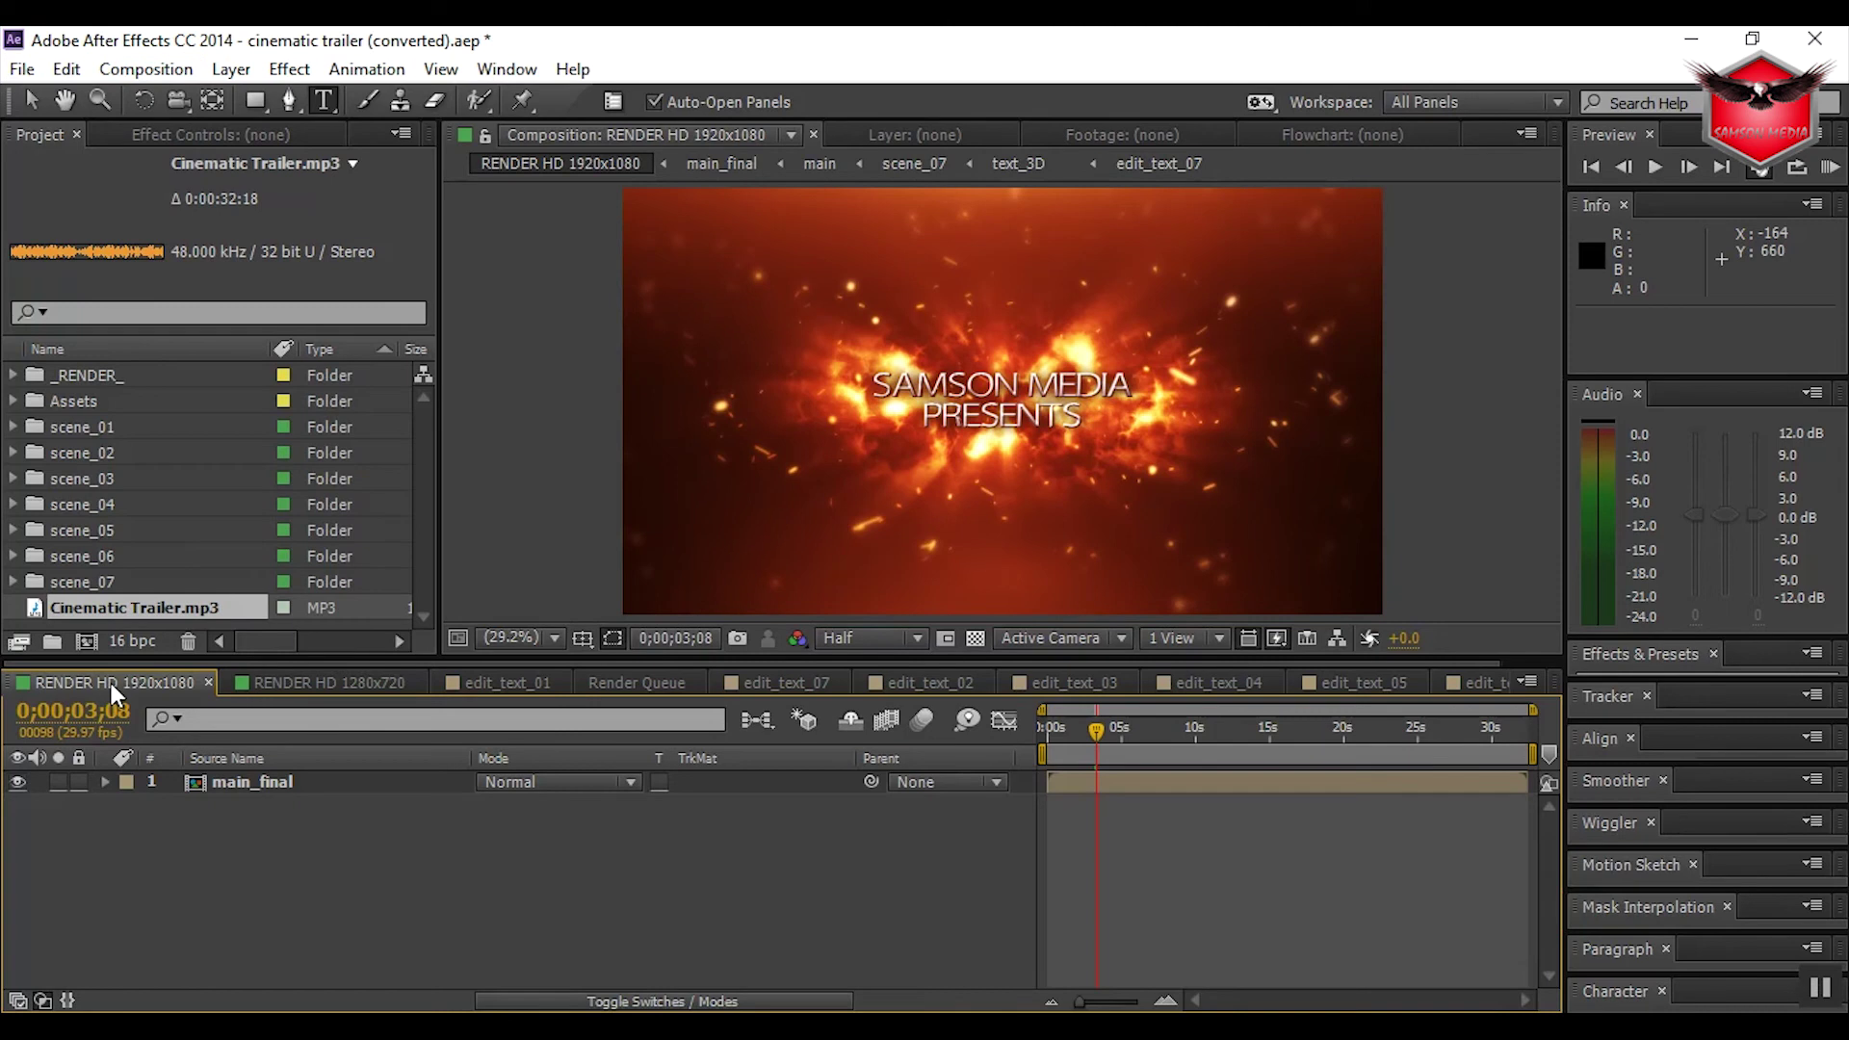
left_click(186, 70)
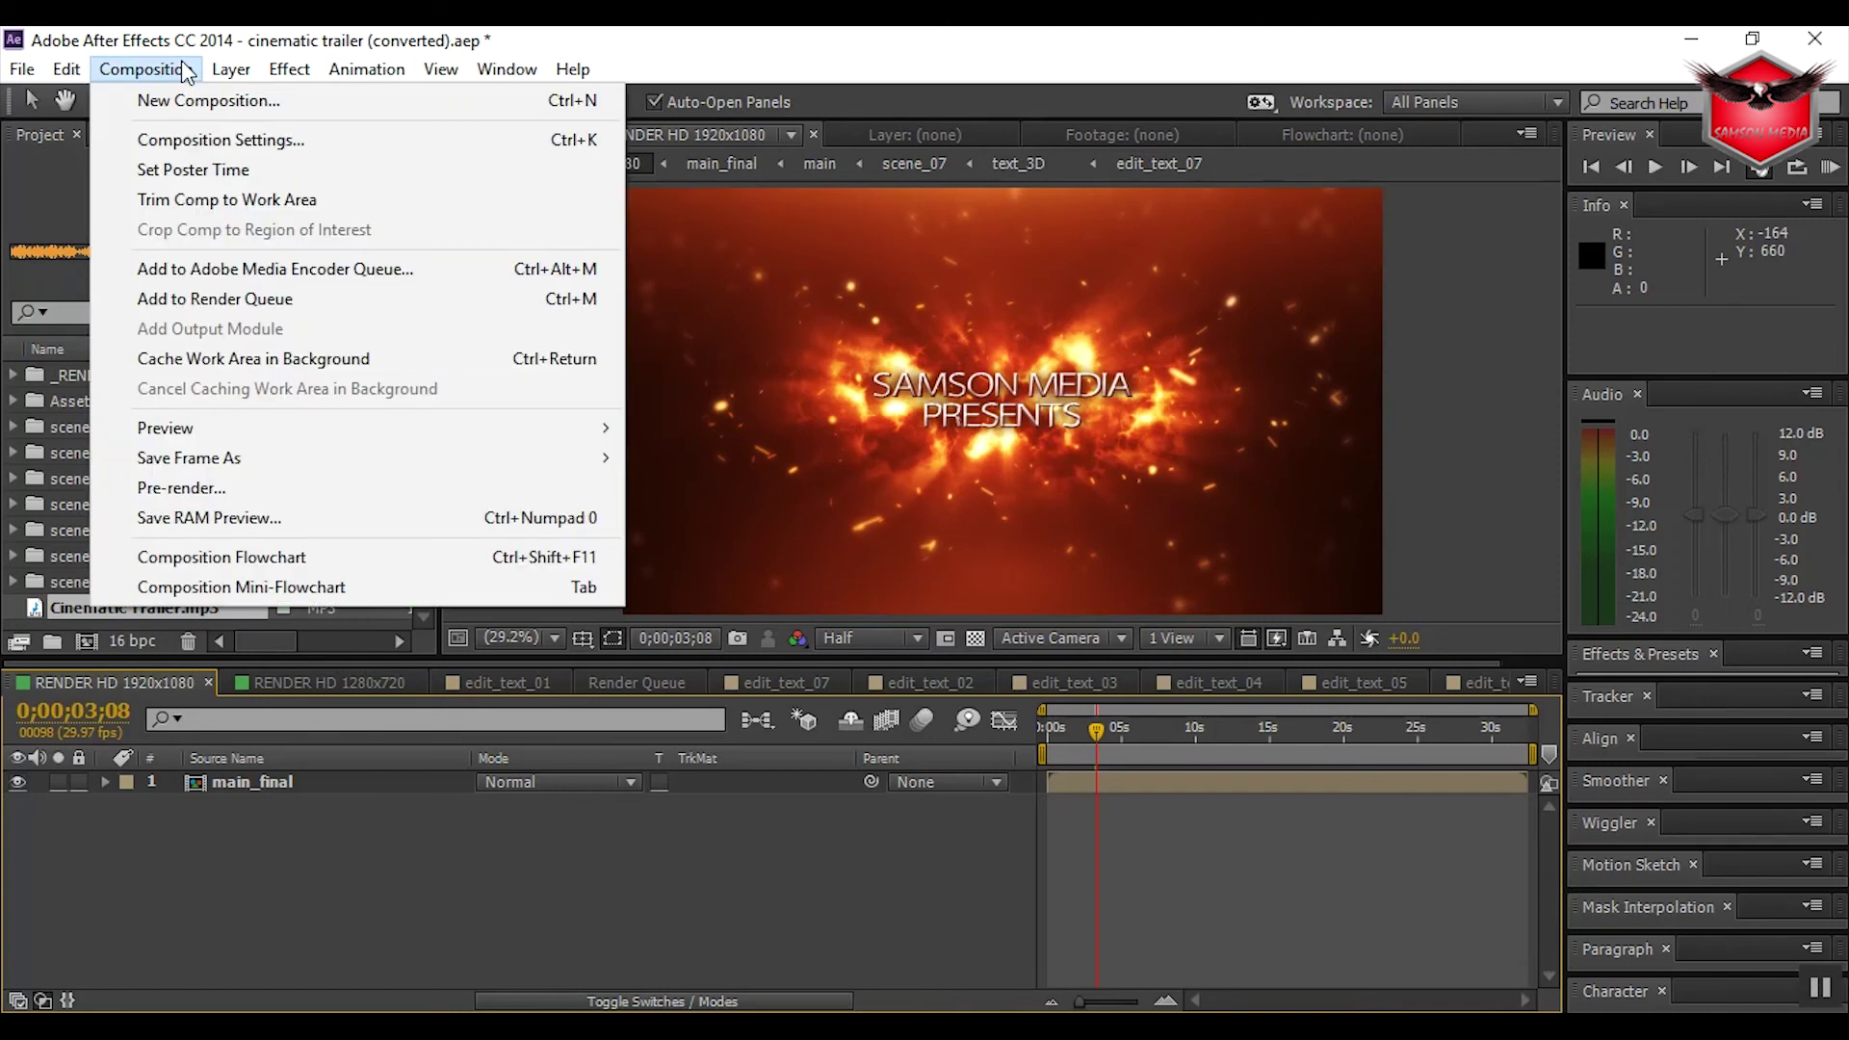
left_click(164, 298)
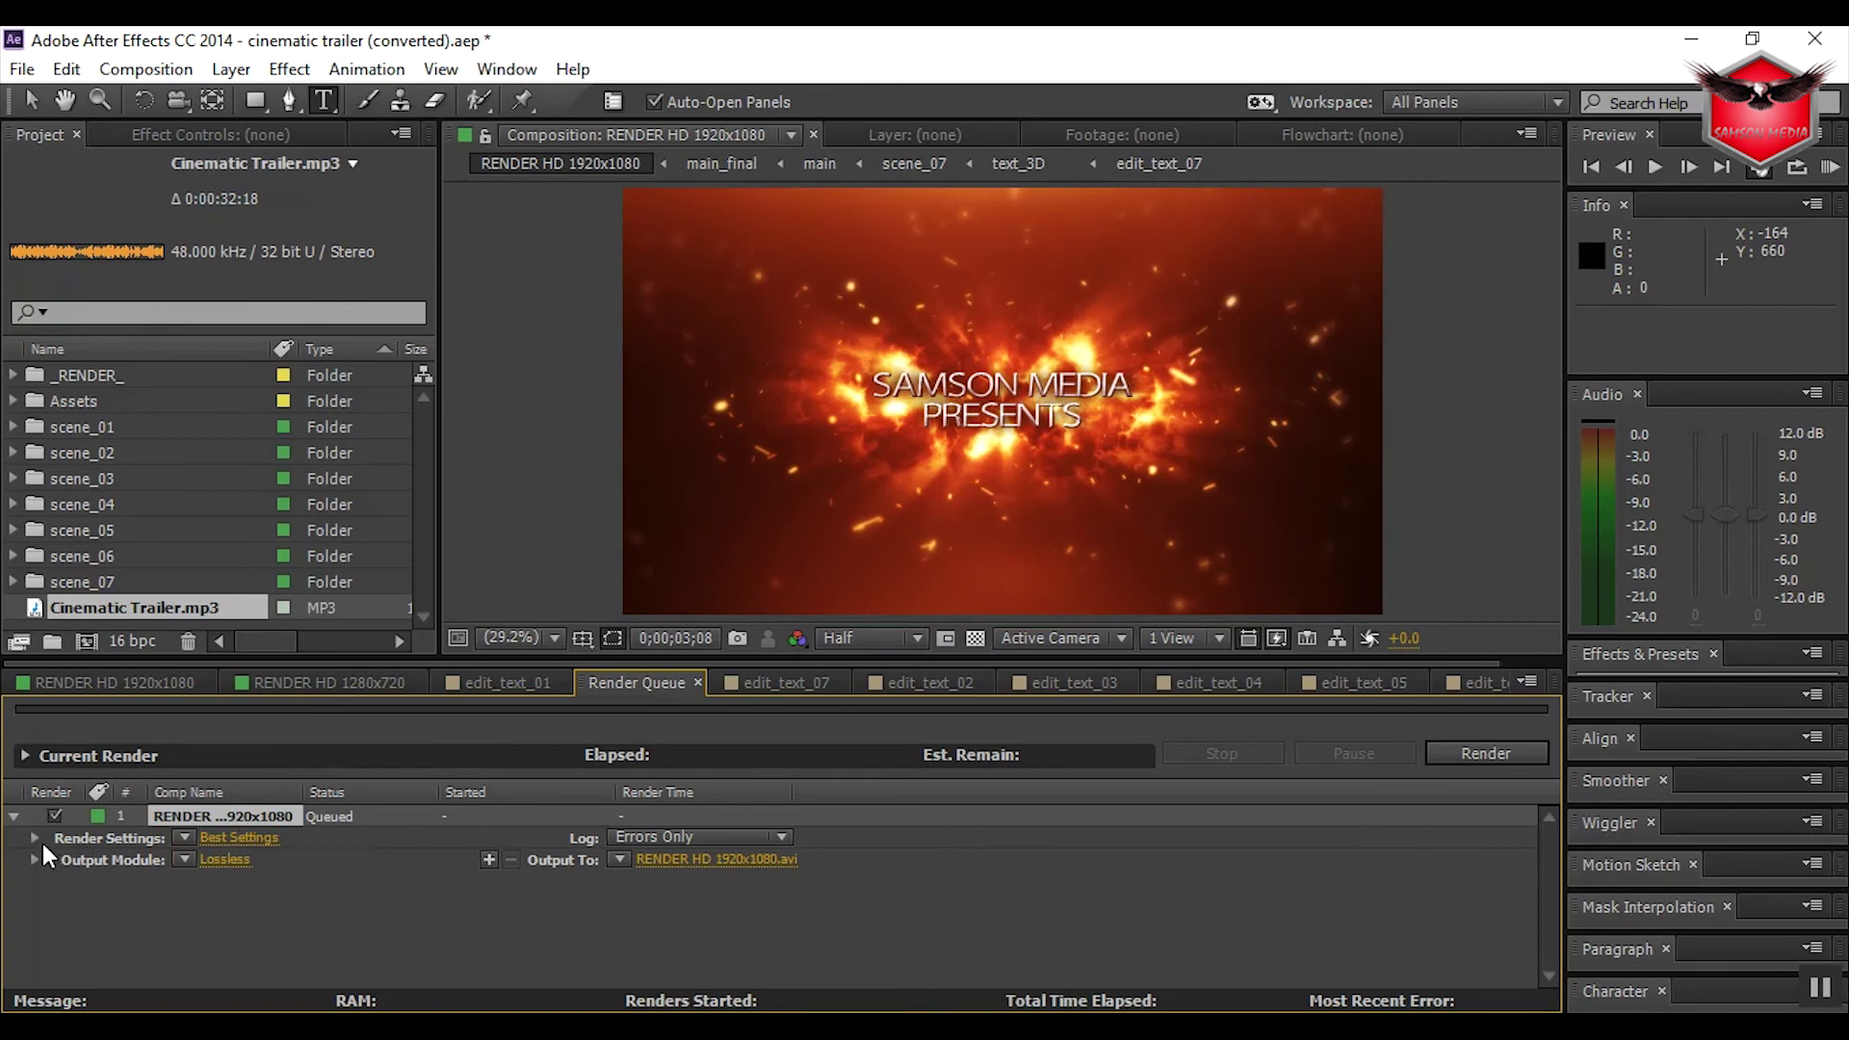
left_click(204, 830)
left_click(208, 837)
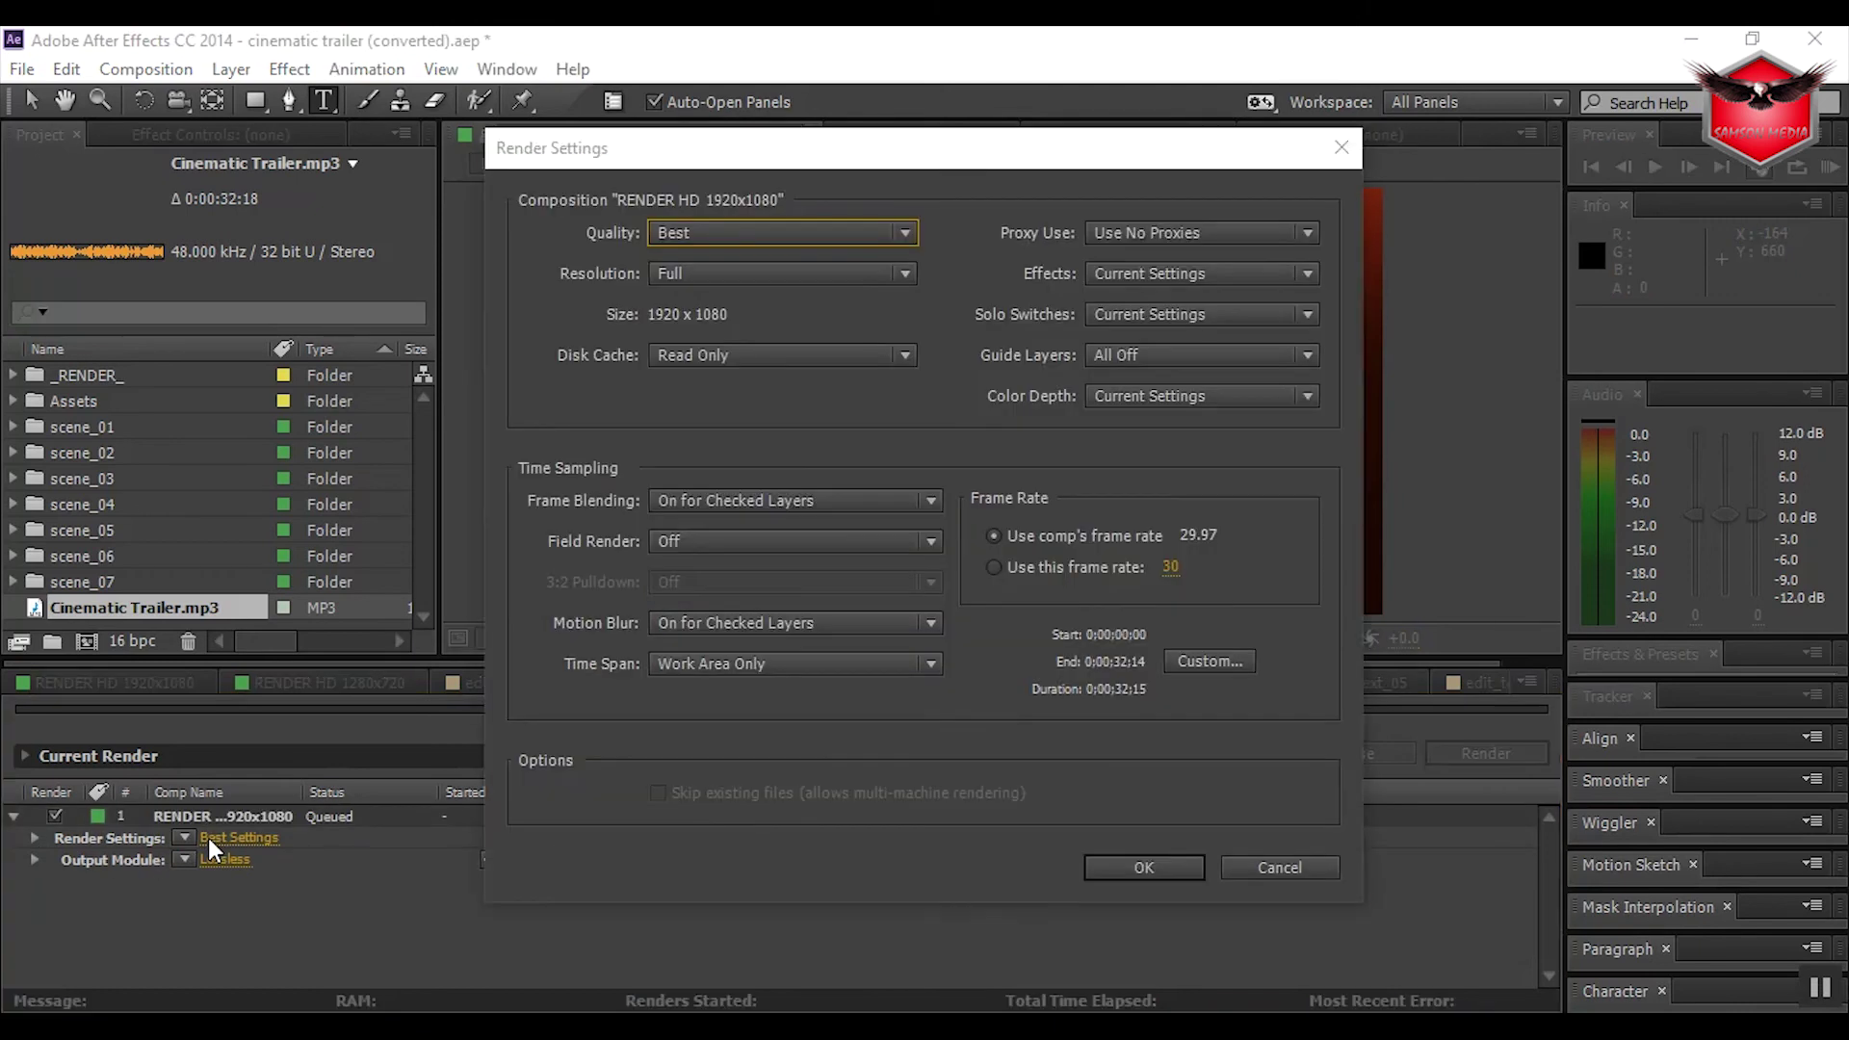
left_click(840, 237)
left_click(843, 241)
left_click(848, 271)
left_click(848, 271)
left_click(835, 353)
left_click(818, 350)
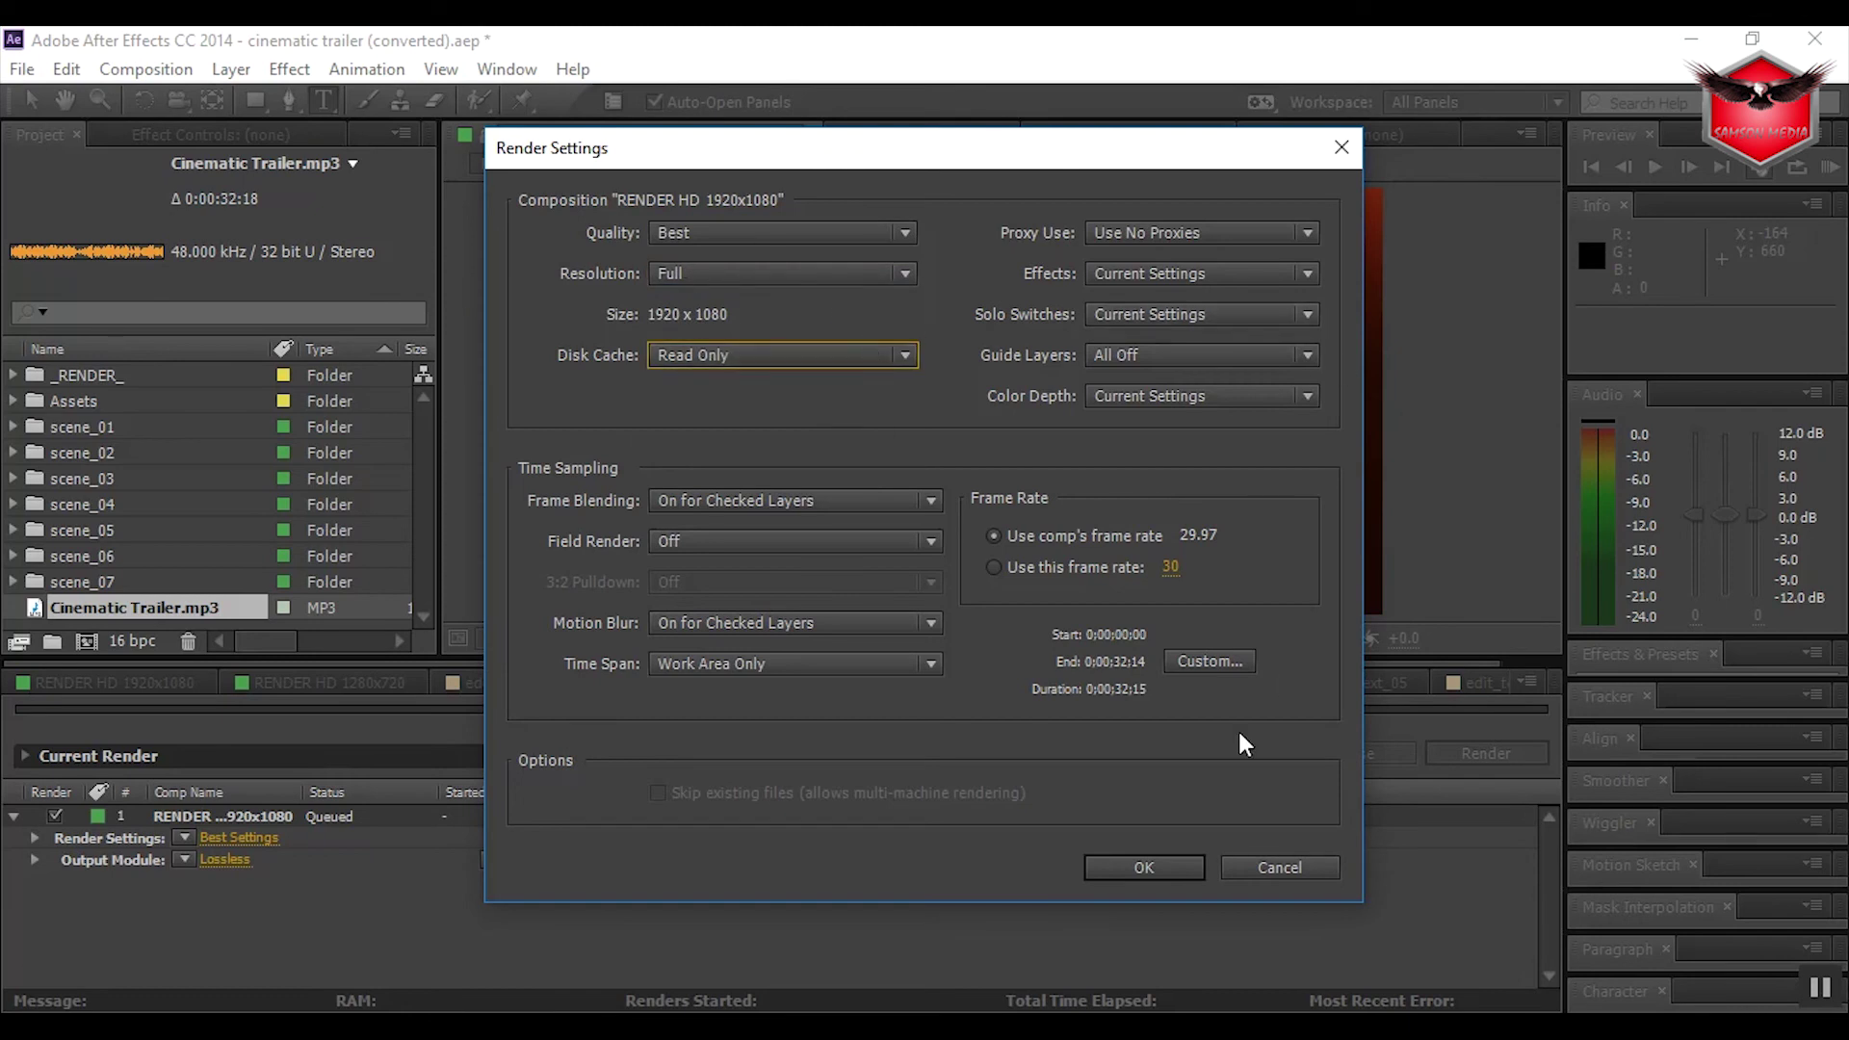
left_click(1148, 858)
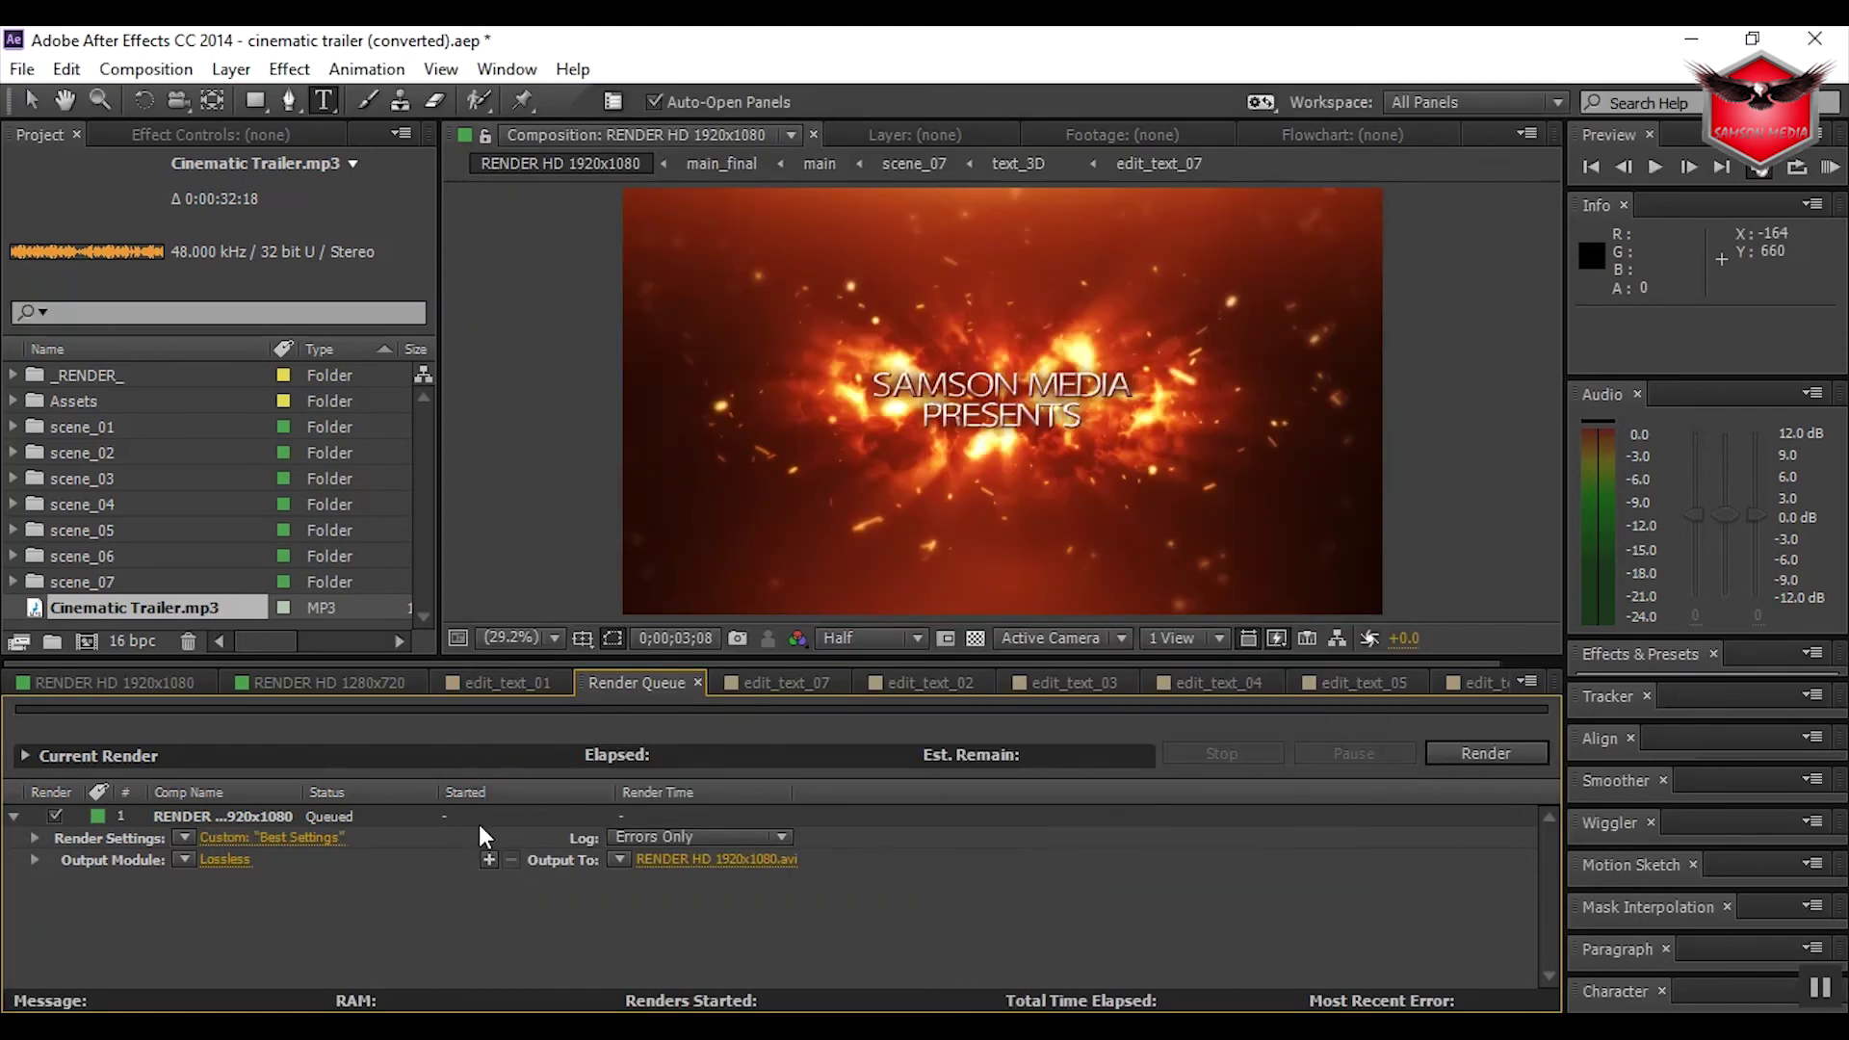
left_click(227, 860)
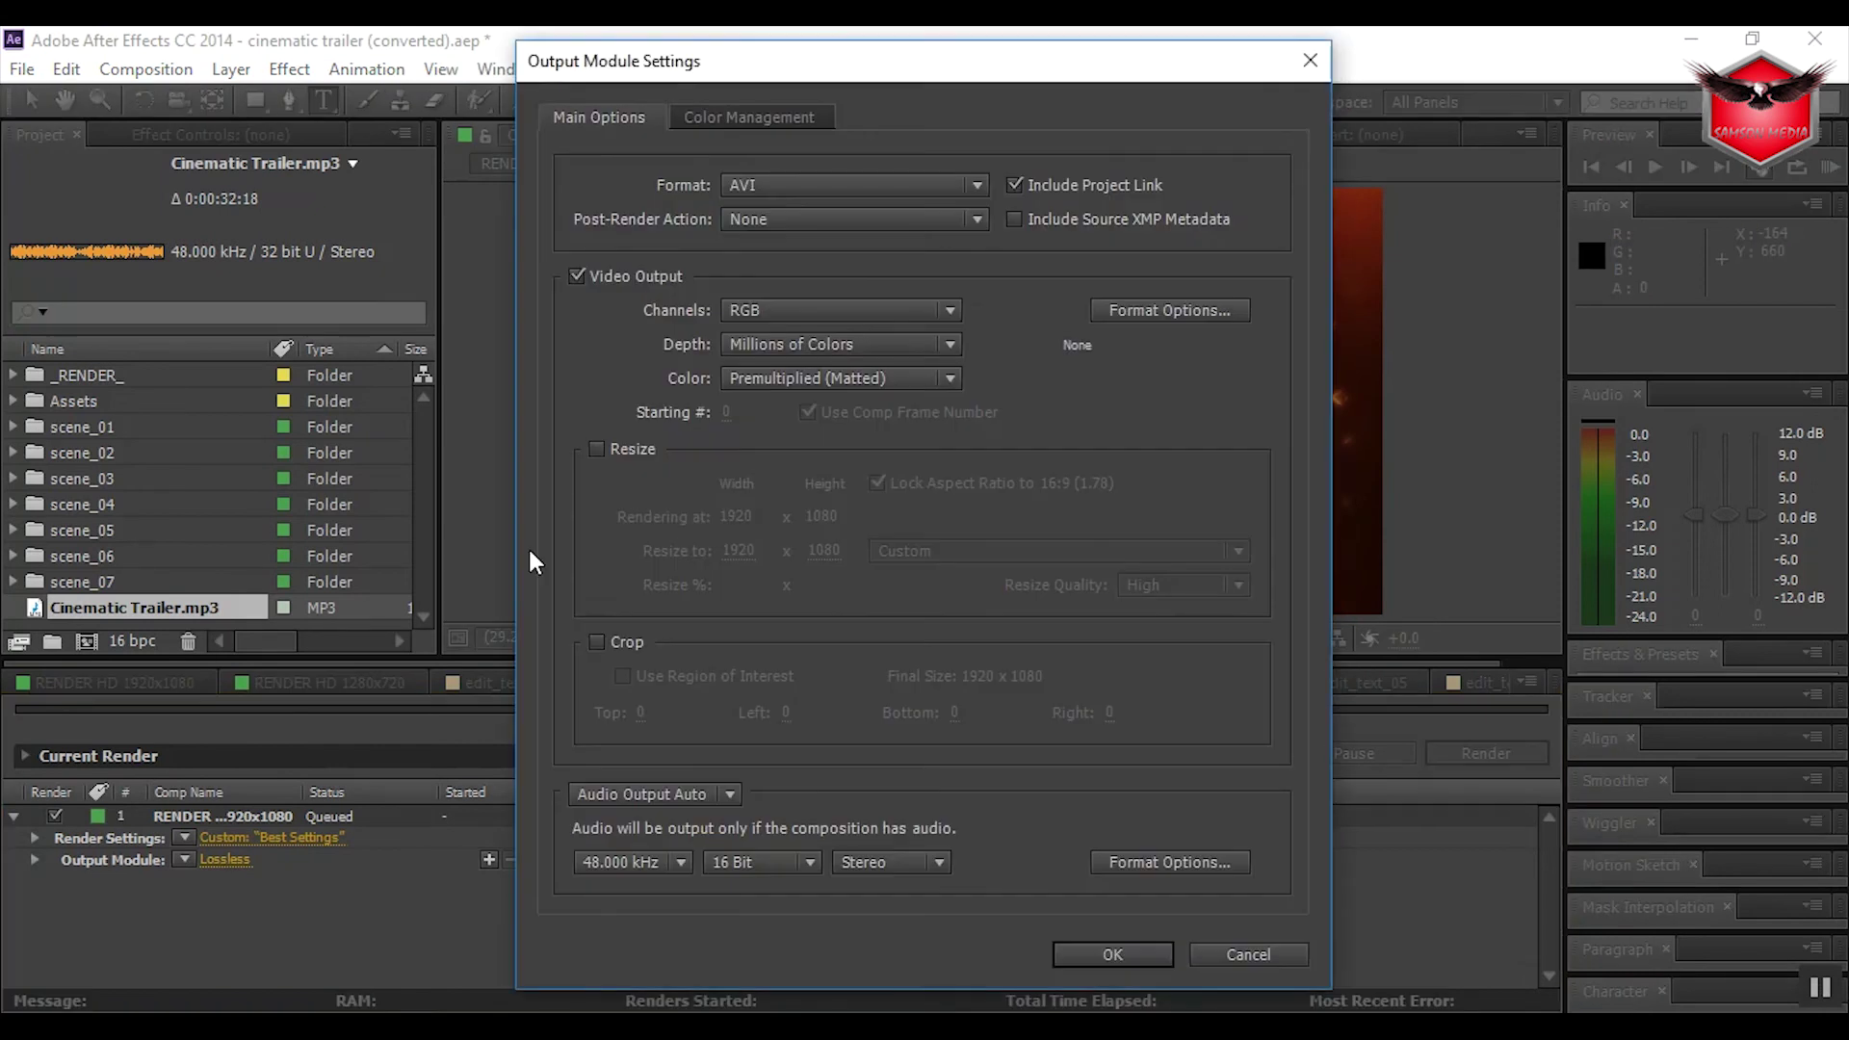
left_click(870, 188)
left_click(870, 189)
left_click(868, 190)
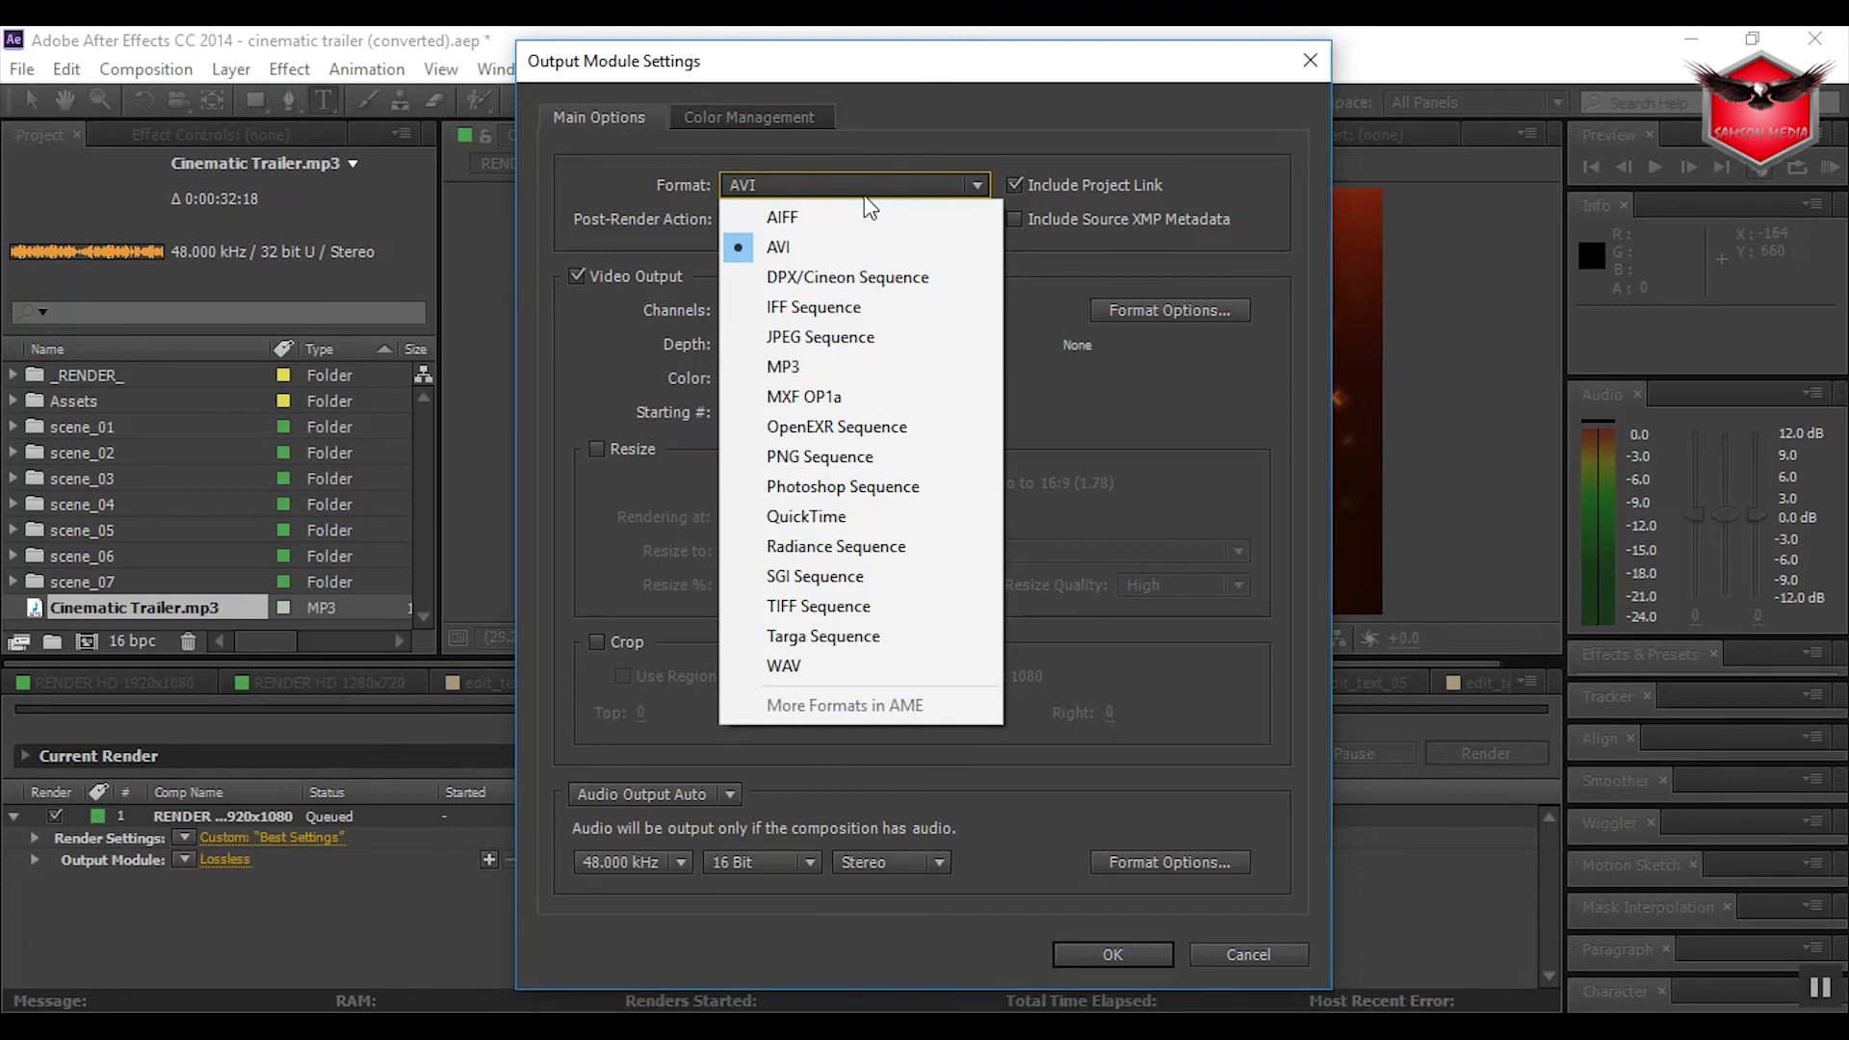
left_click(863, 194)
left_click(853, 220)
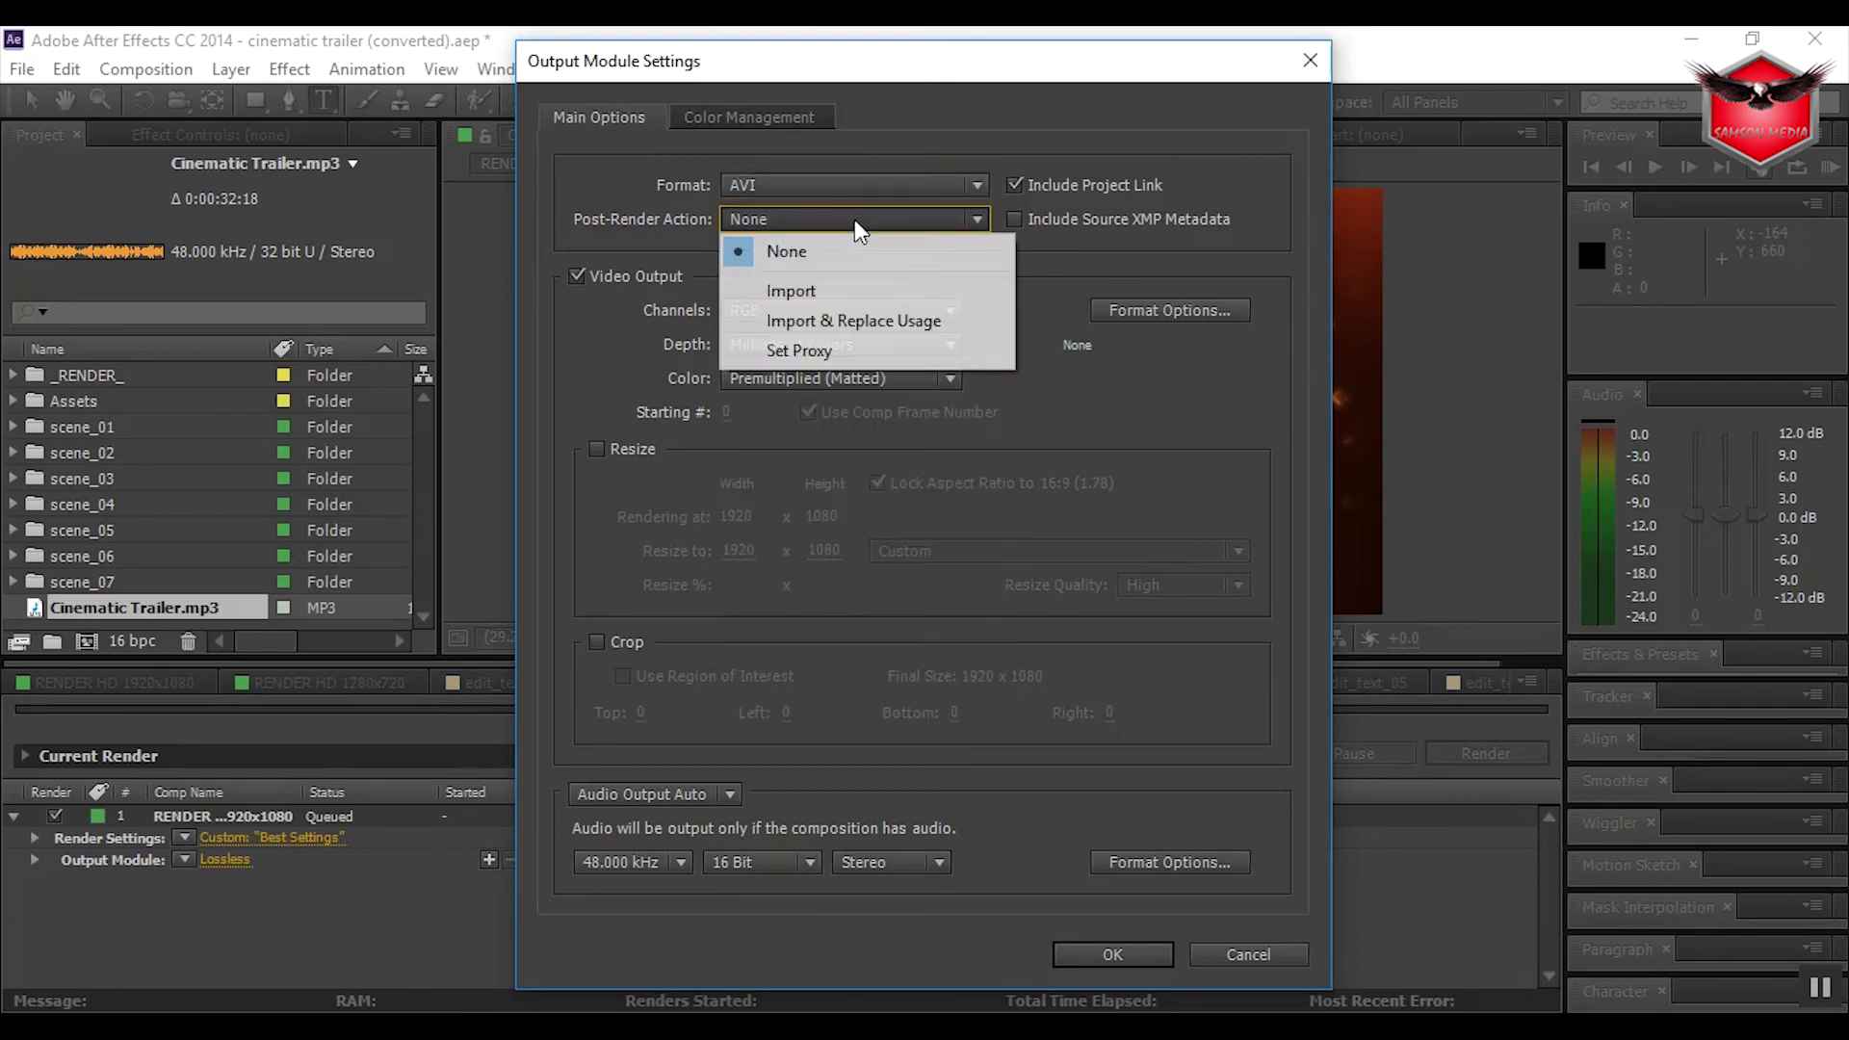
left_click(852, 216)
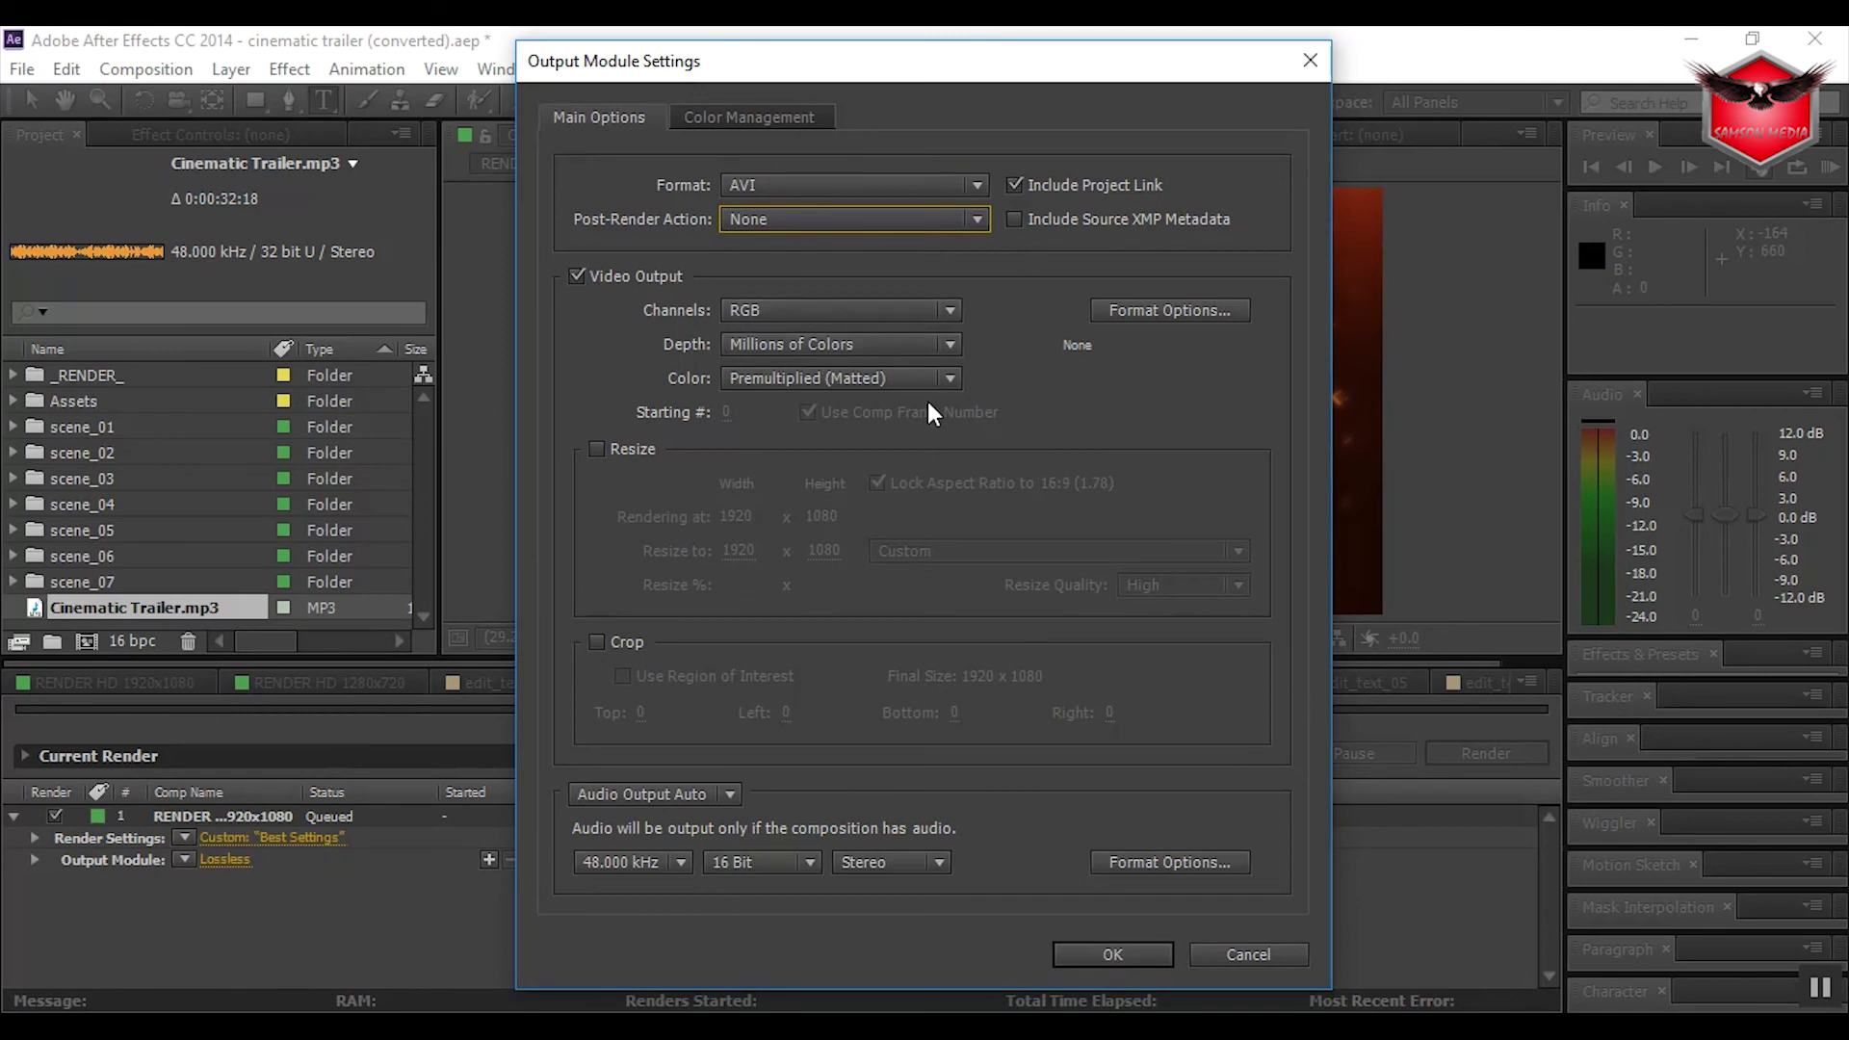
left_click(1082, 956)
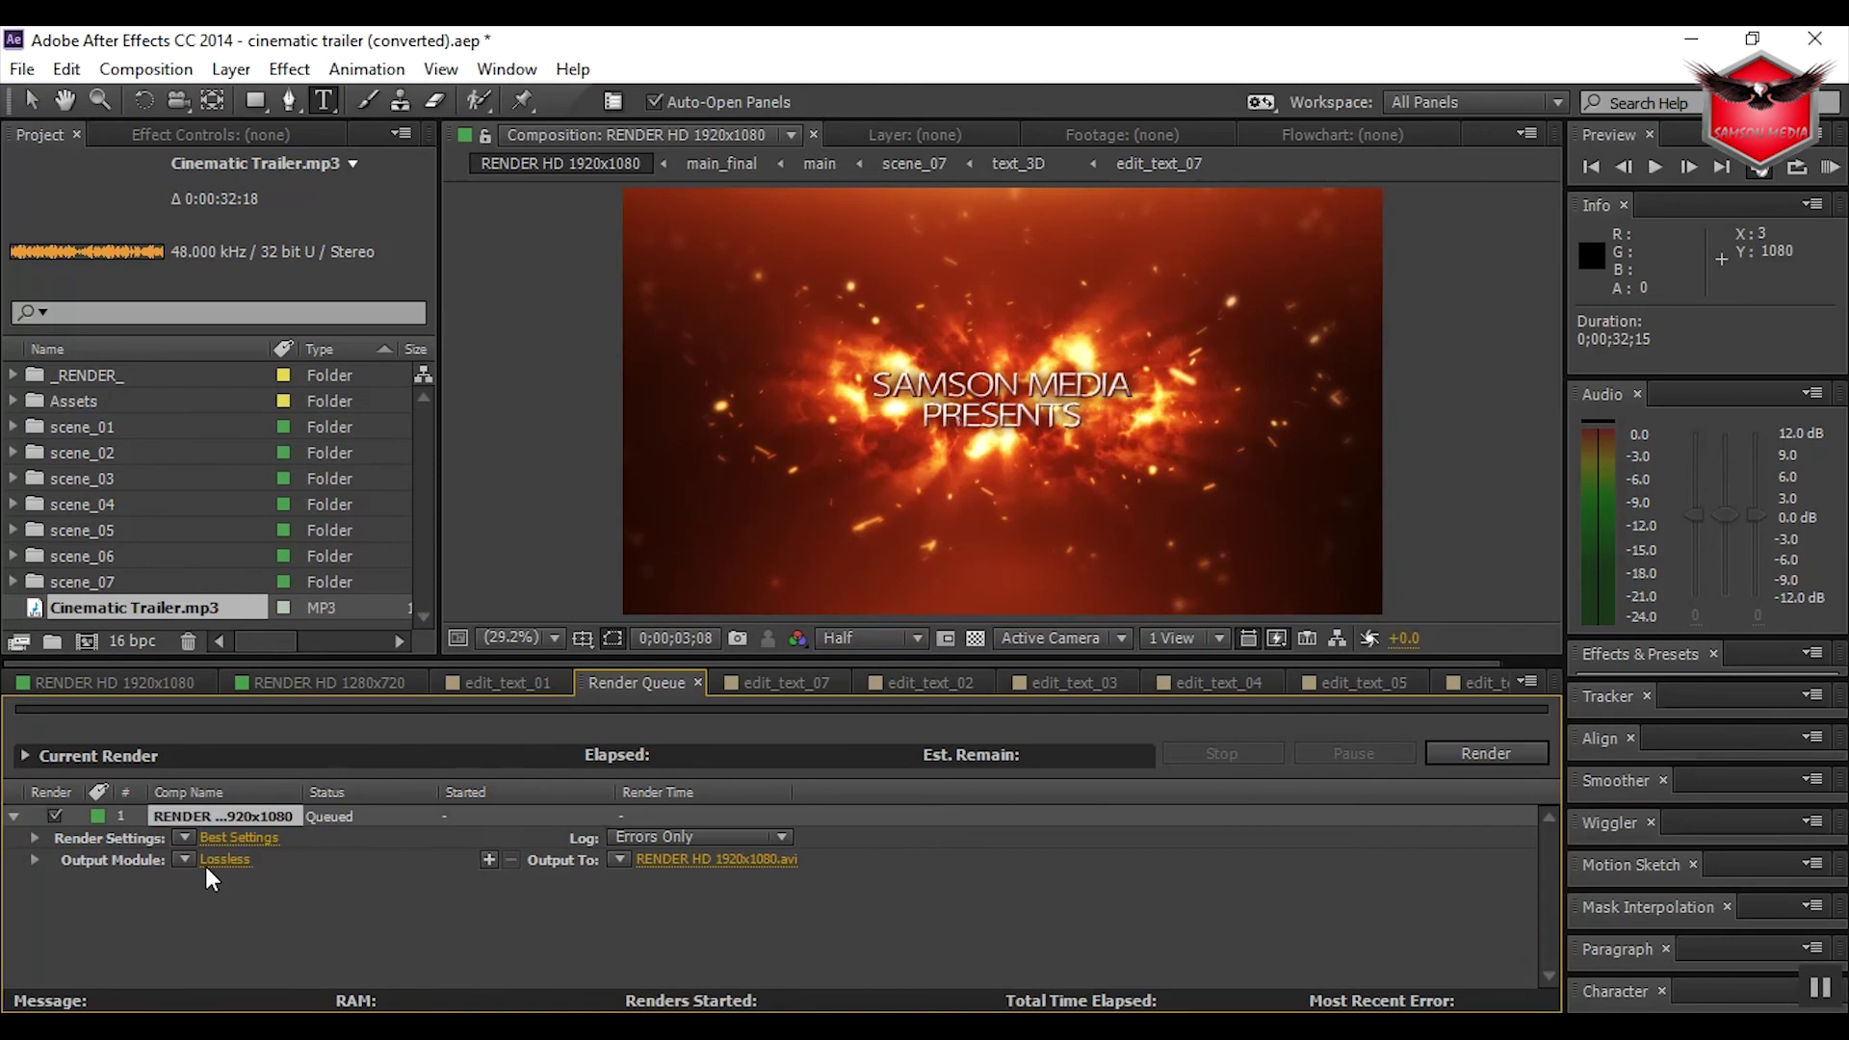
Set the render output file to intro.avi on New Volume (E:).
left_click(673, 863)
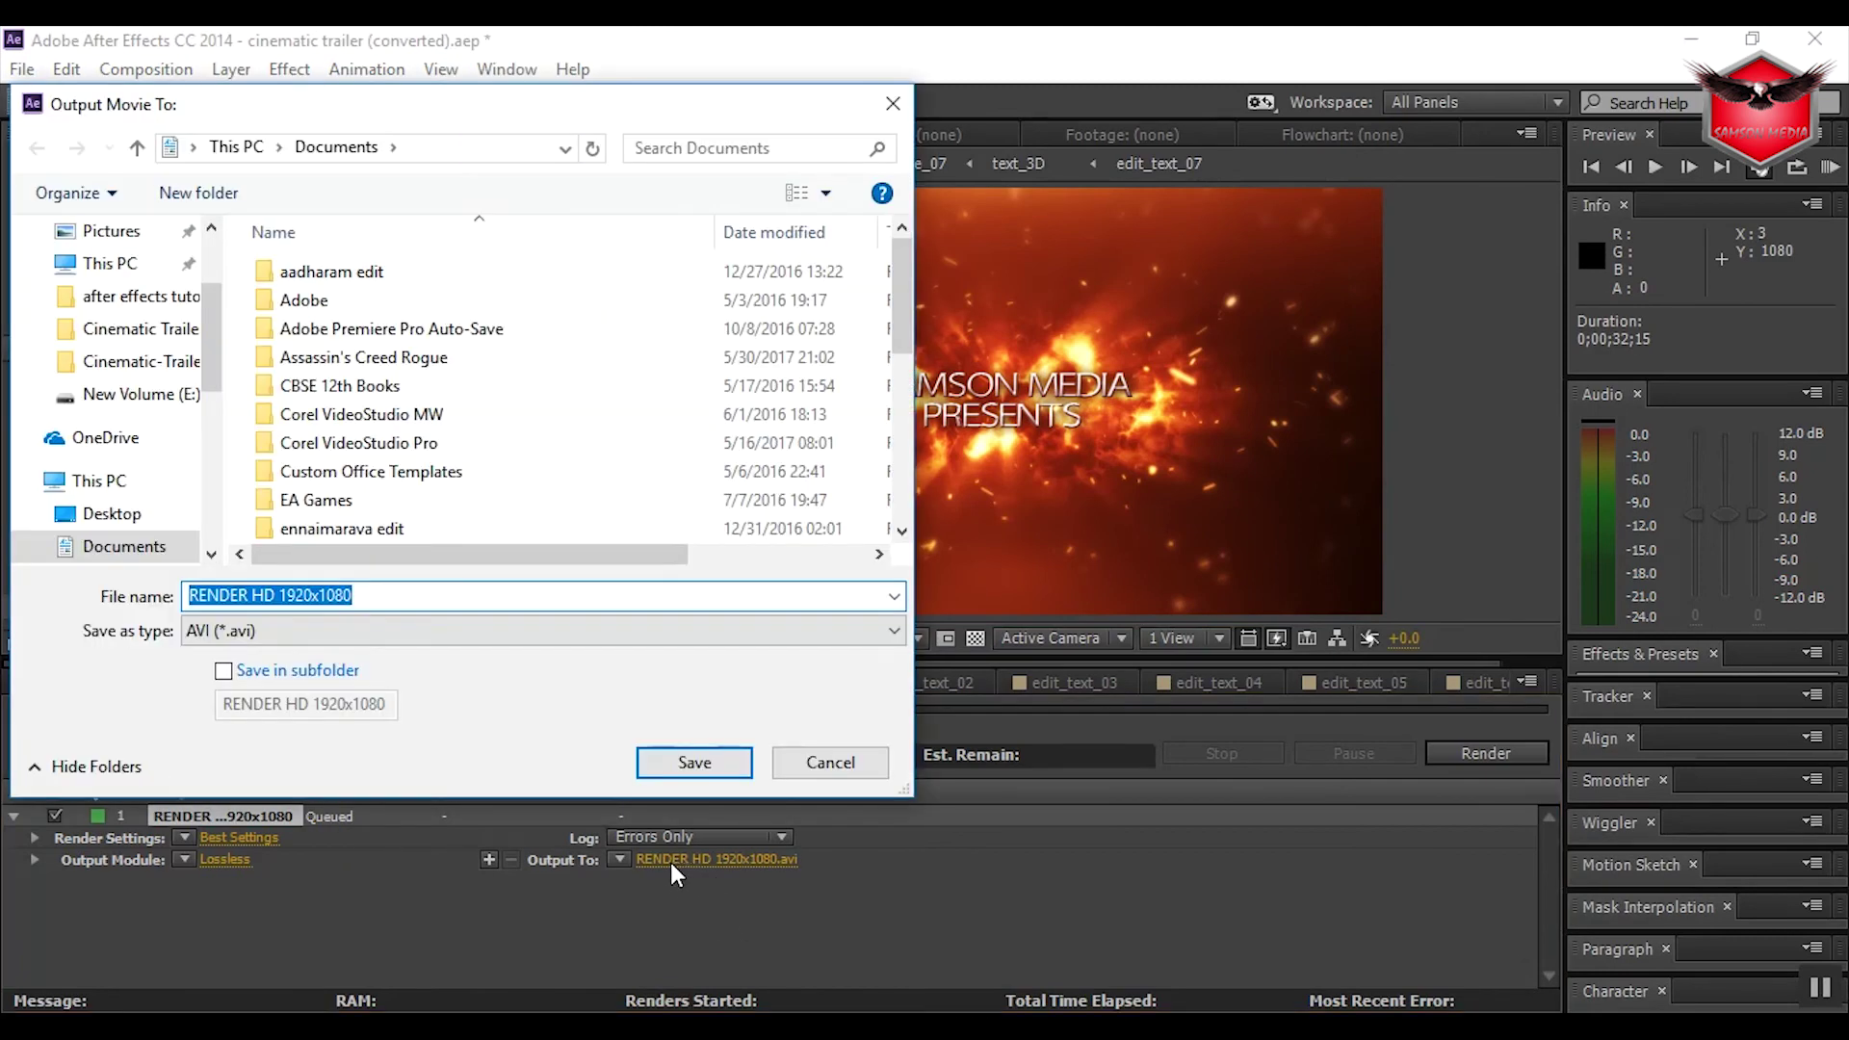
left_click_drag(205, 347, 195, 458)
left_click(179, 403)
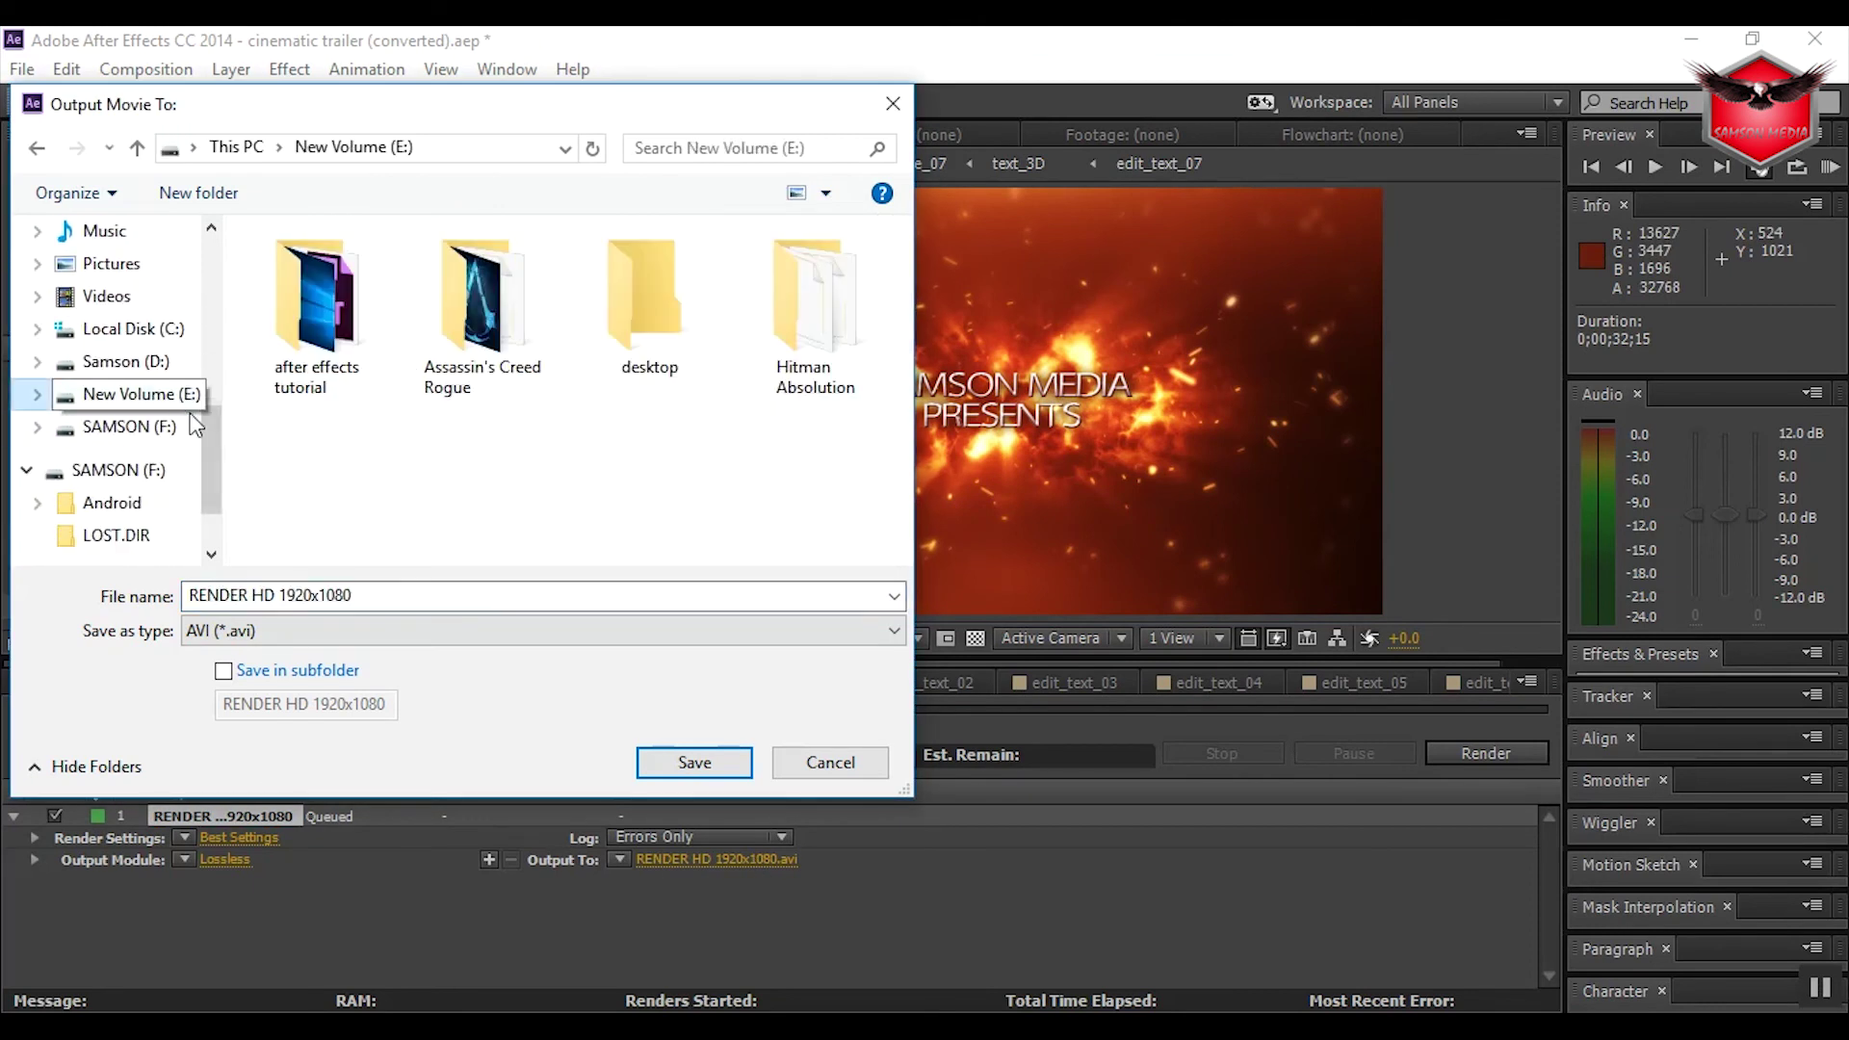
triple_click(429, 595)
type("intro")
key("Return")
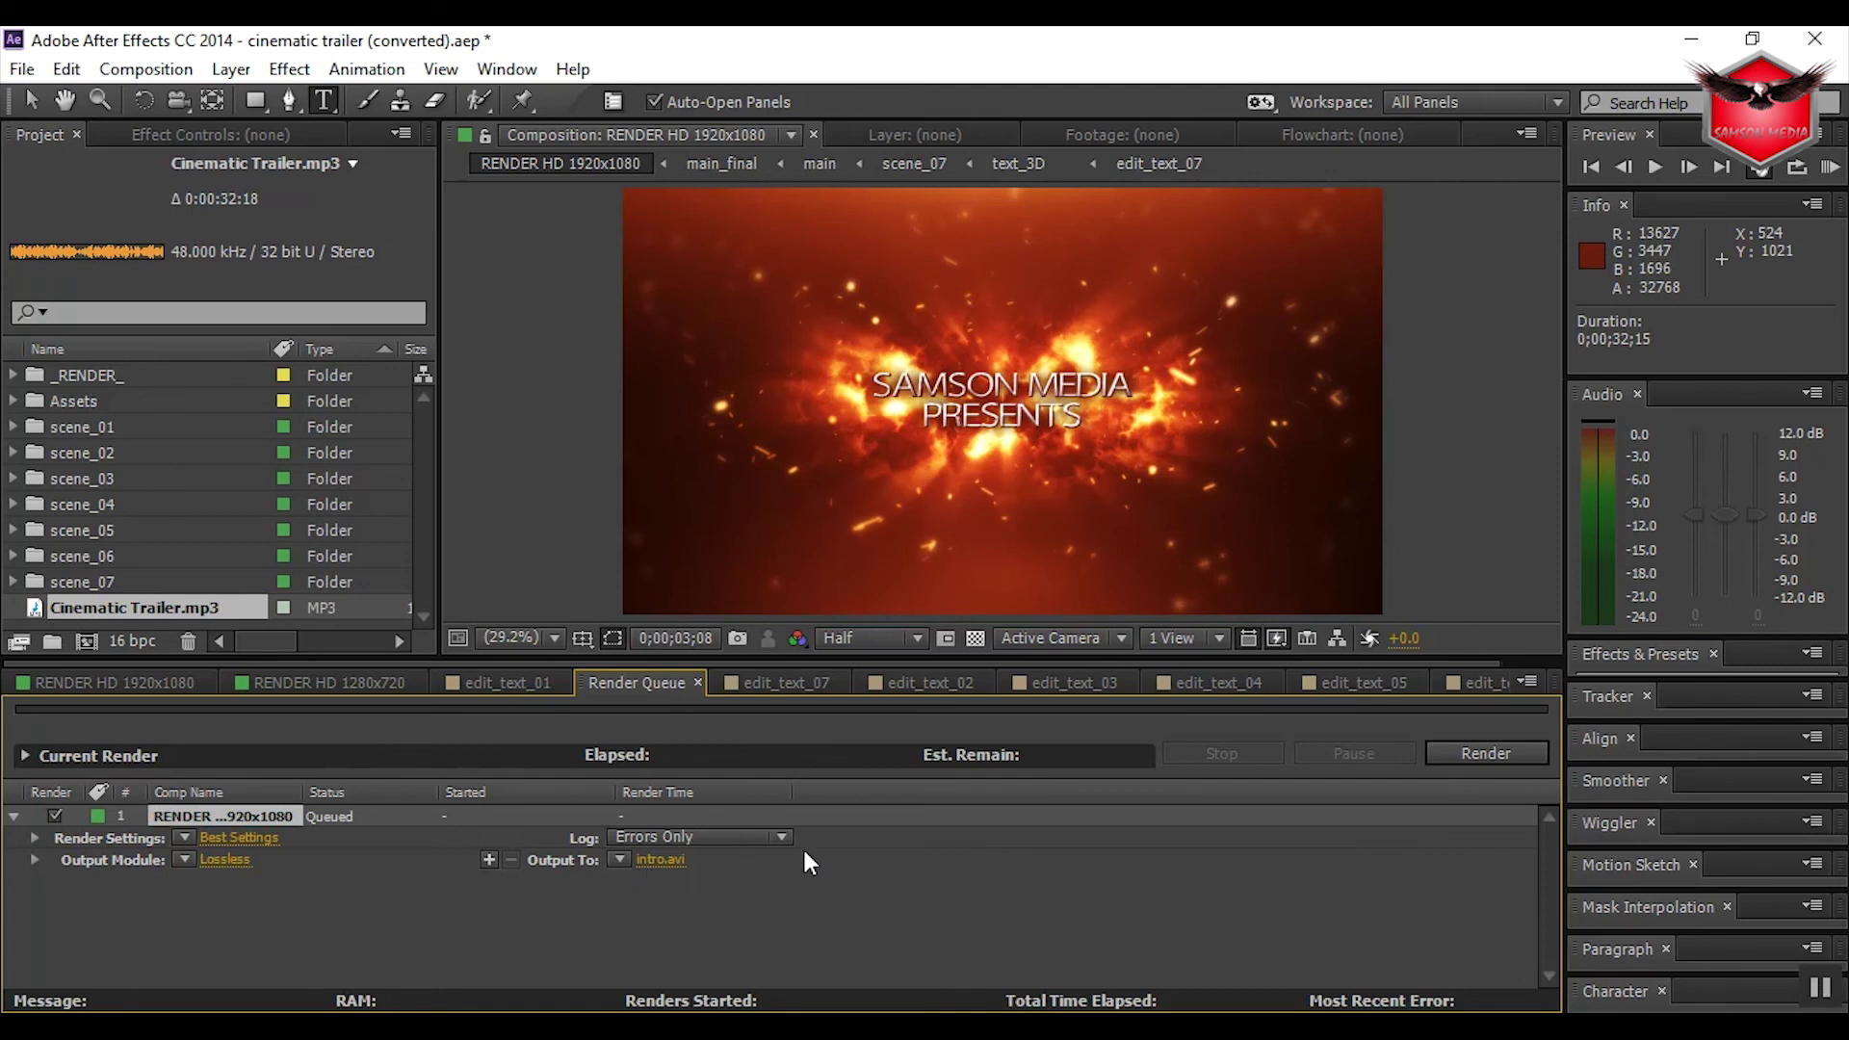
Start rendering the queued RENDER HD 1920x1080 composition to intro.avi.
left_click(1505, 753)
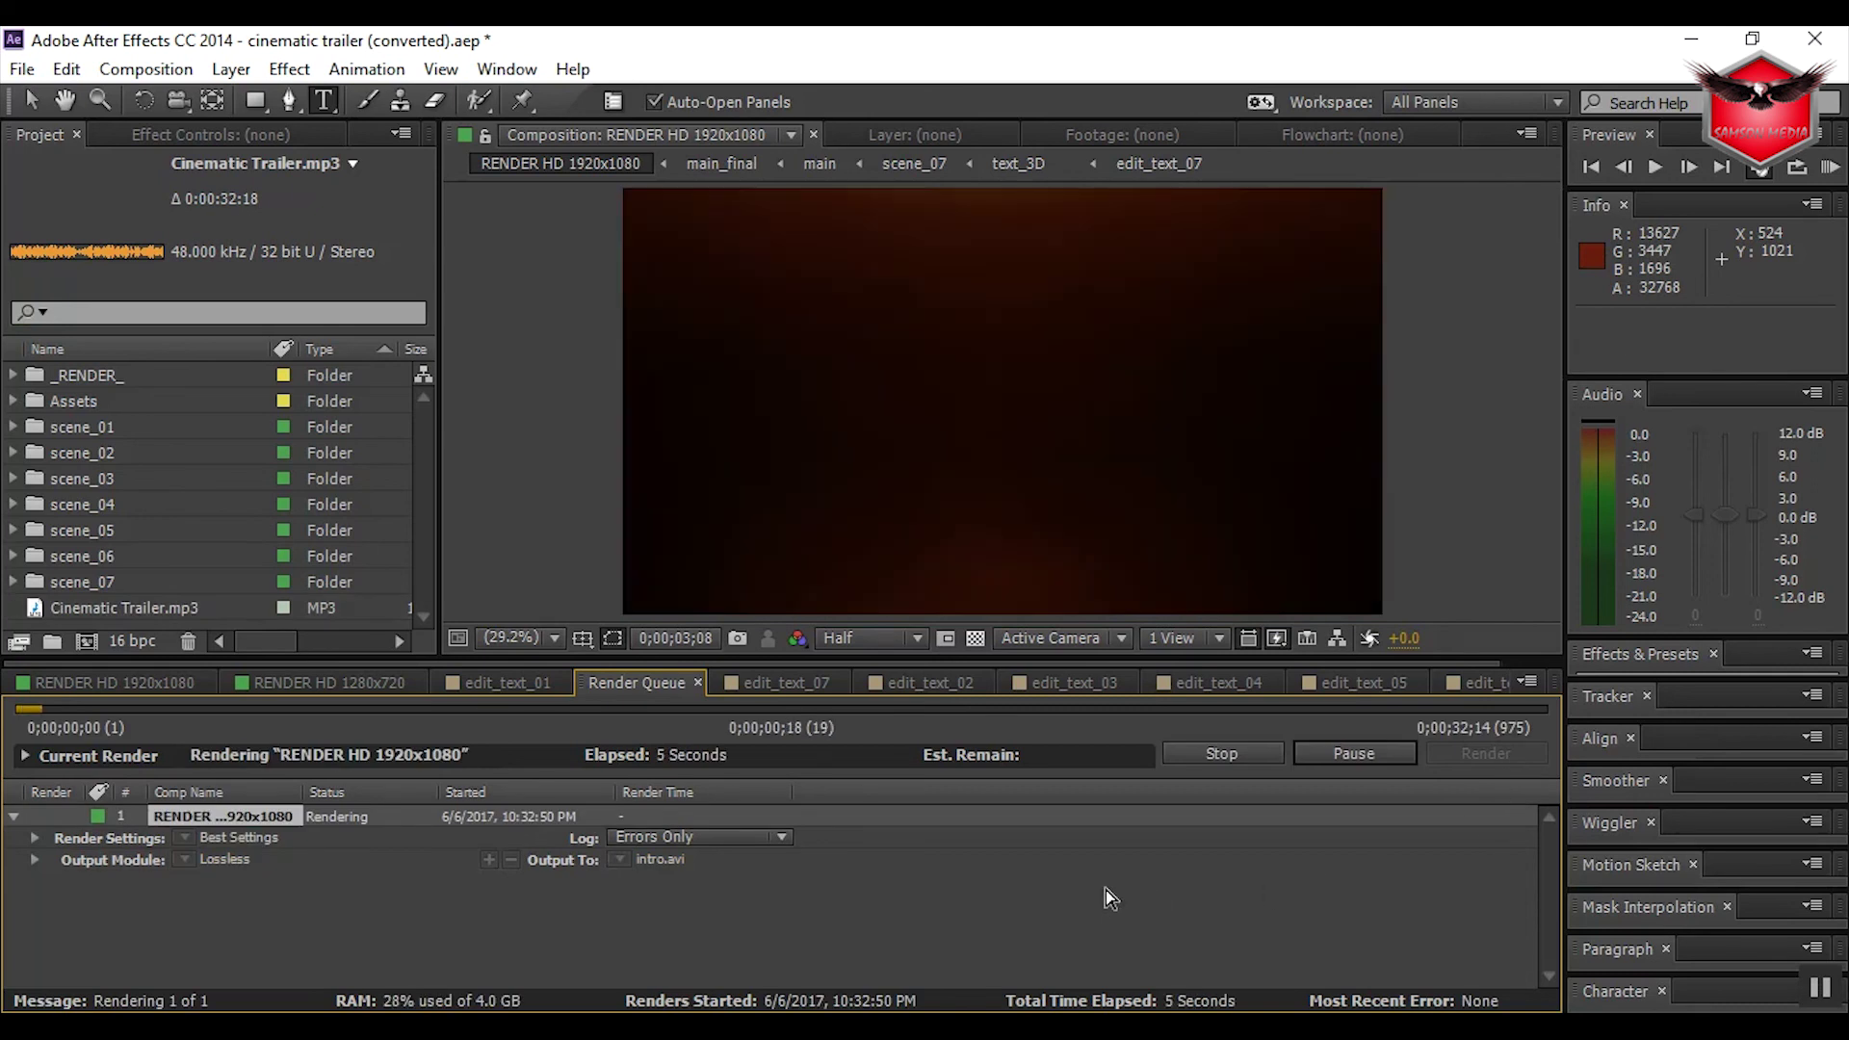